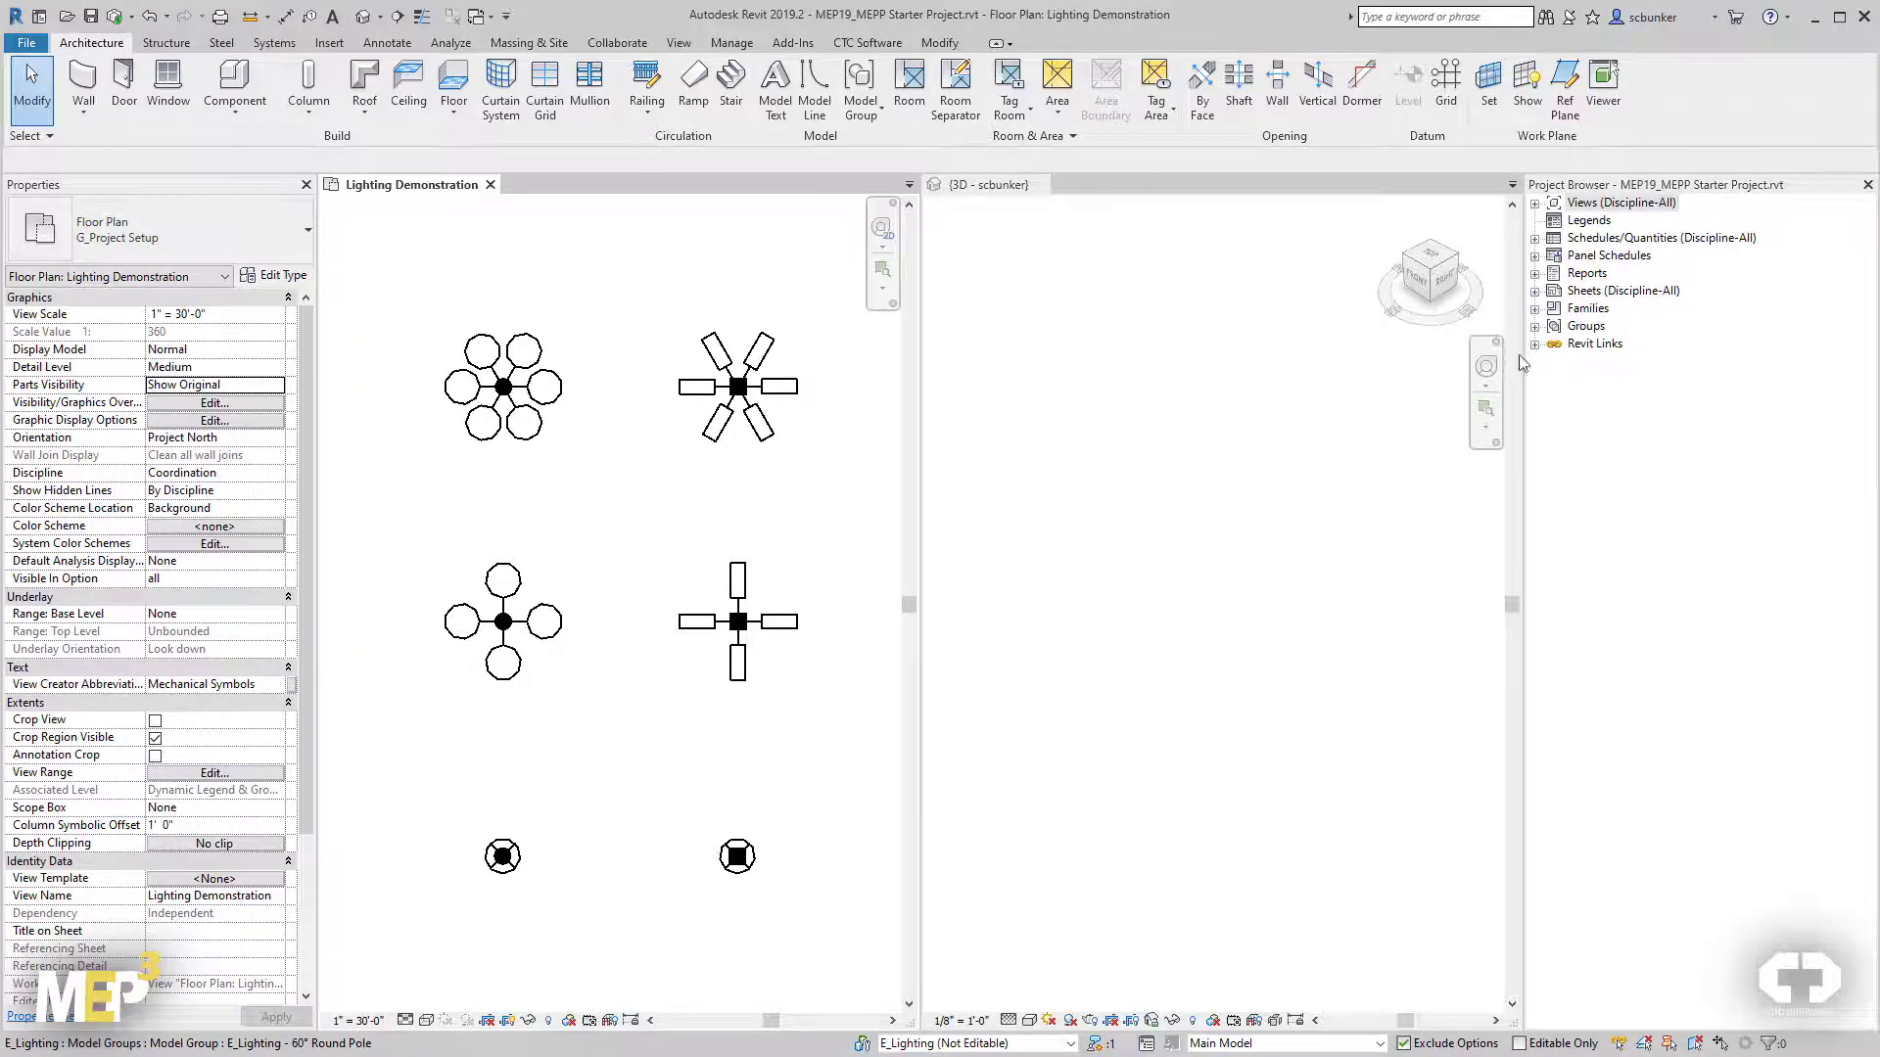
# Examine the E_Lighting pole groups among the project's model groups and in the types offered for model group placement.
pyautogui.click(1537, 327)
pyautogui.click(1552, 361)
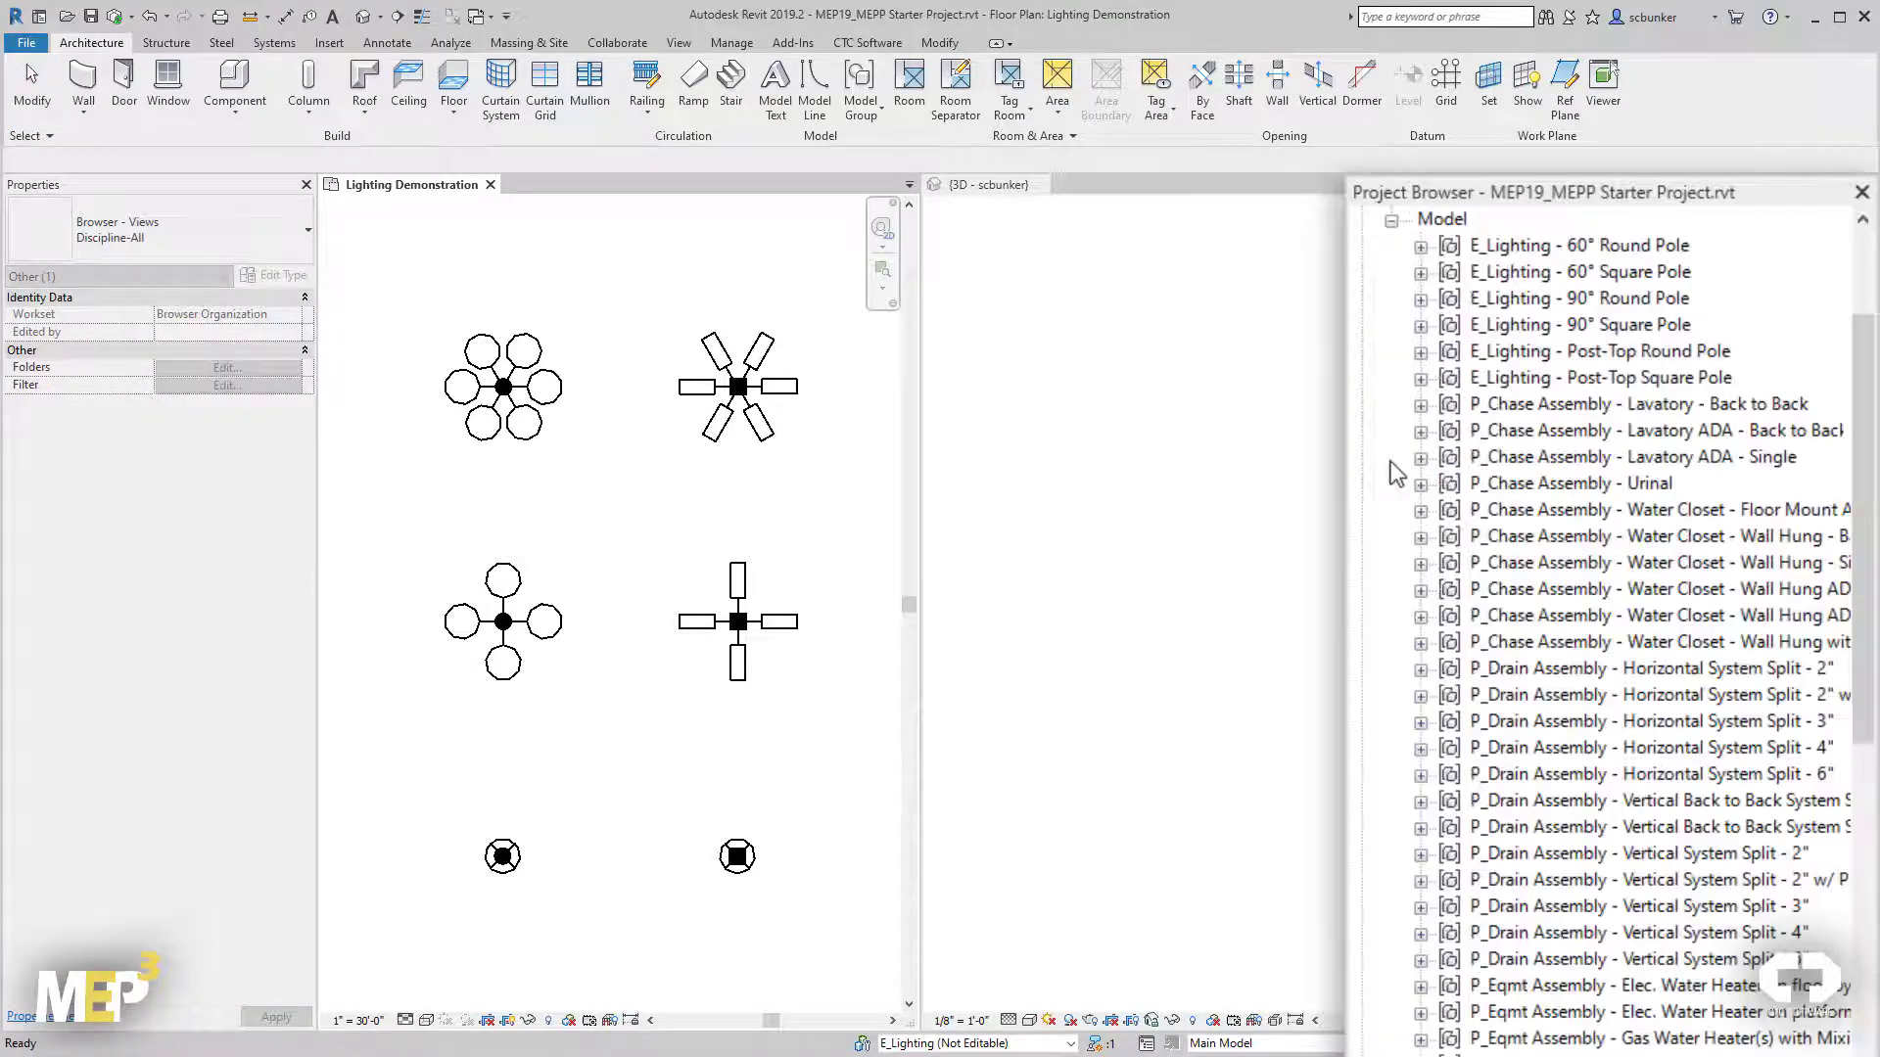
pyautogui.click(860, 88)
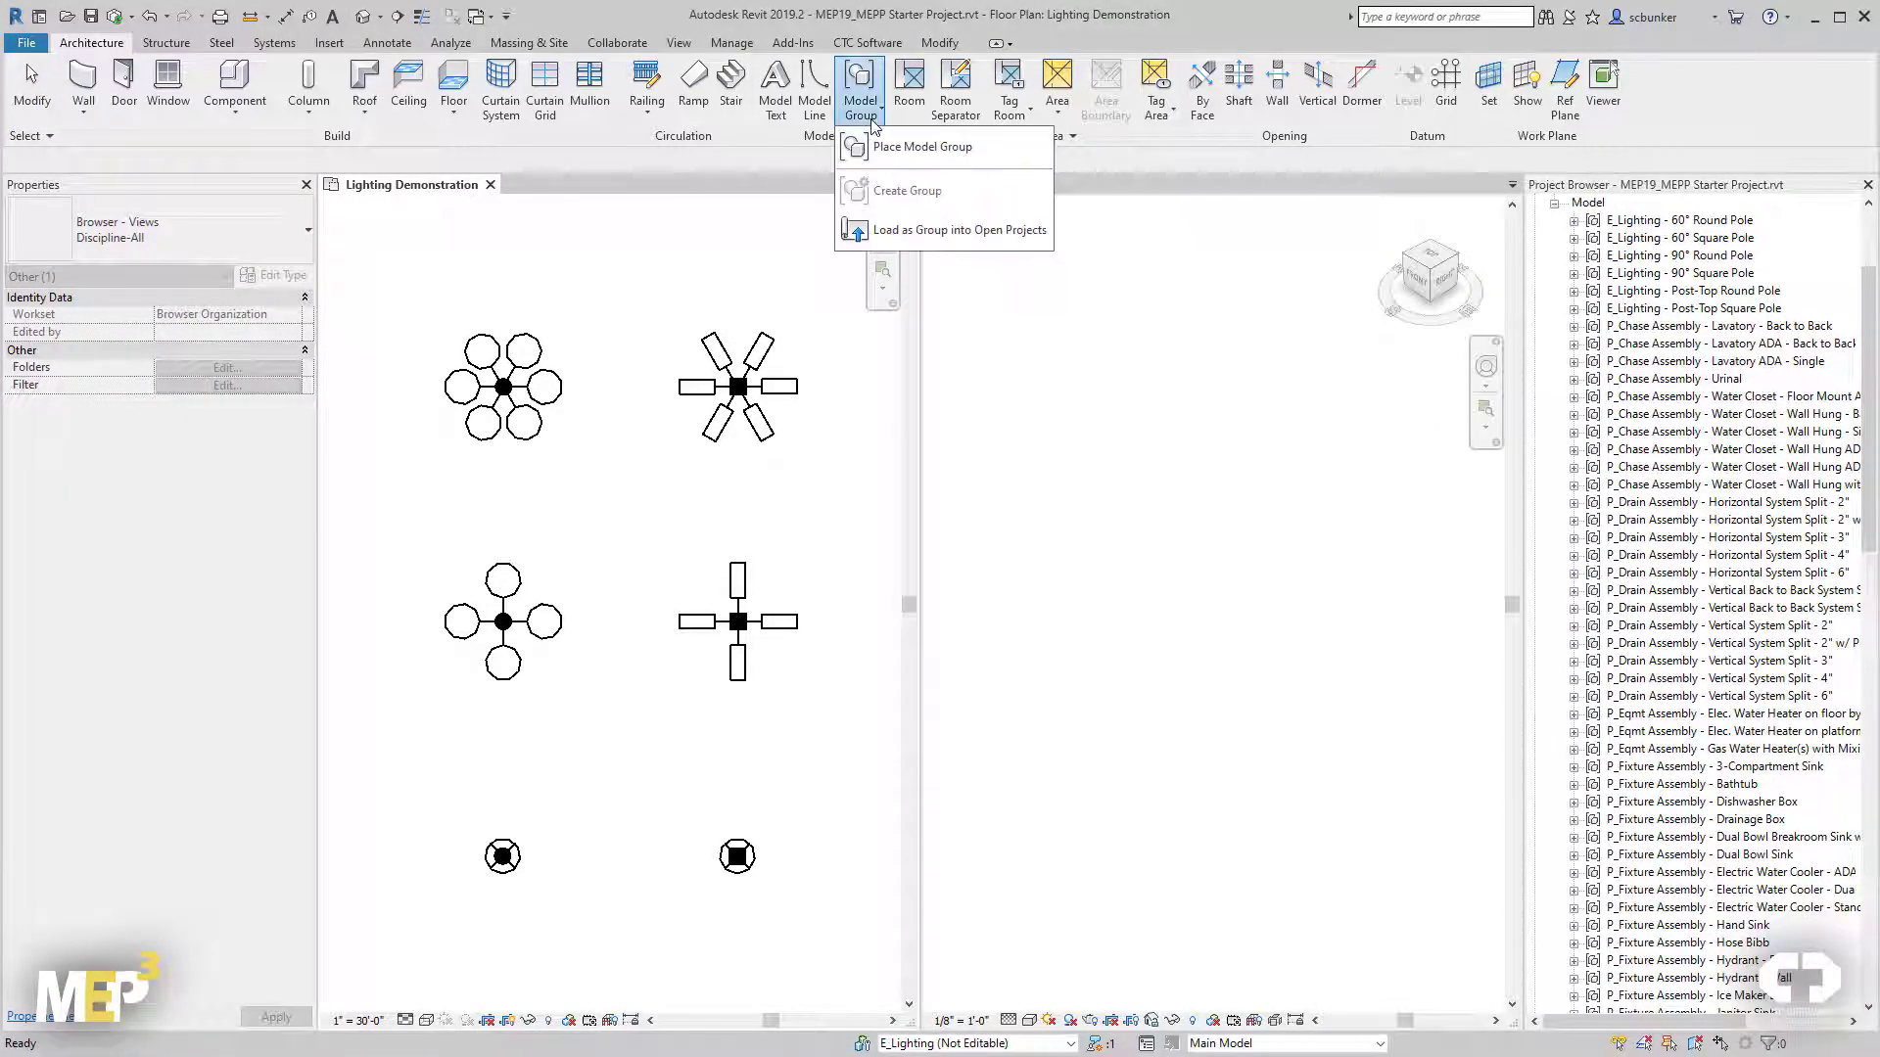
pyautogui.click(248, 225)
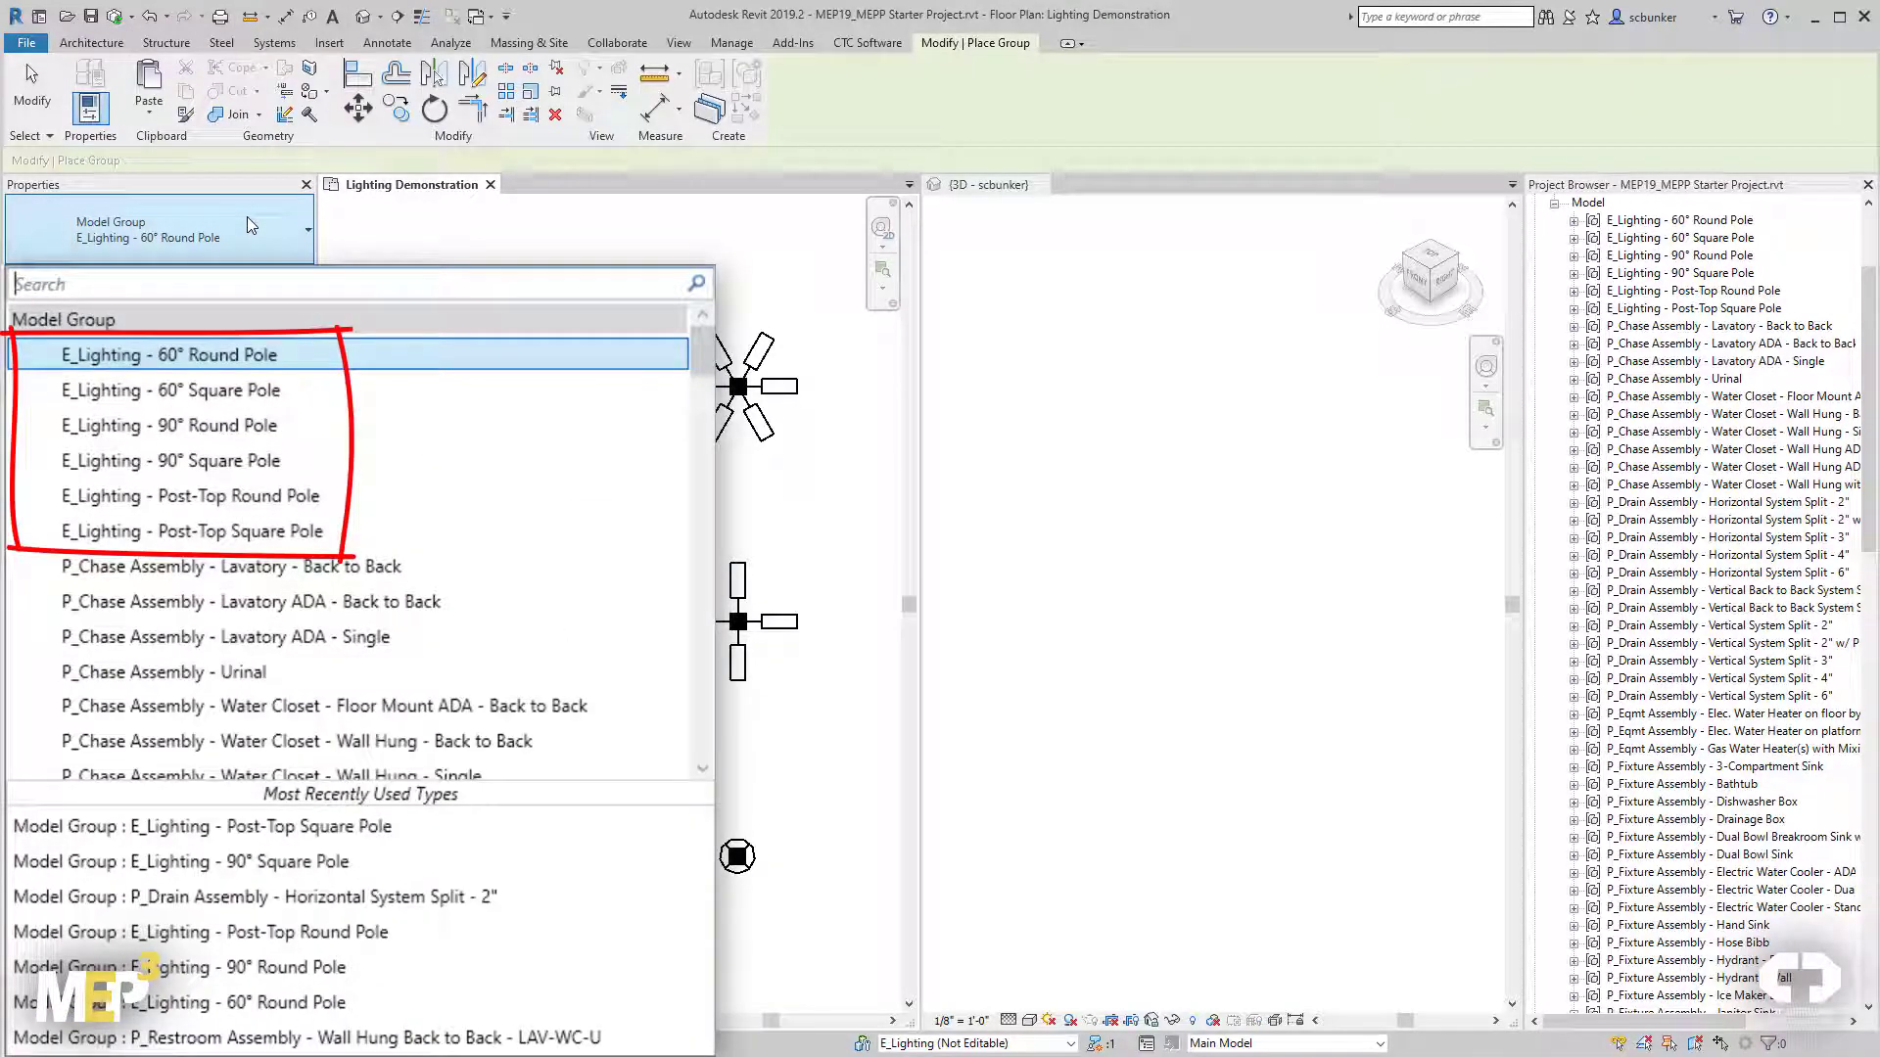
pyautogui.press('Escape')
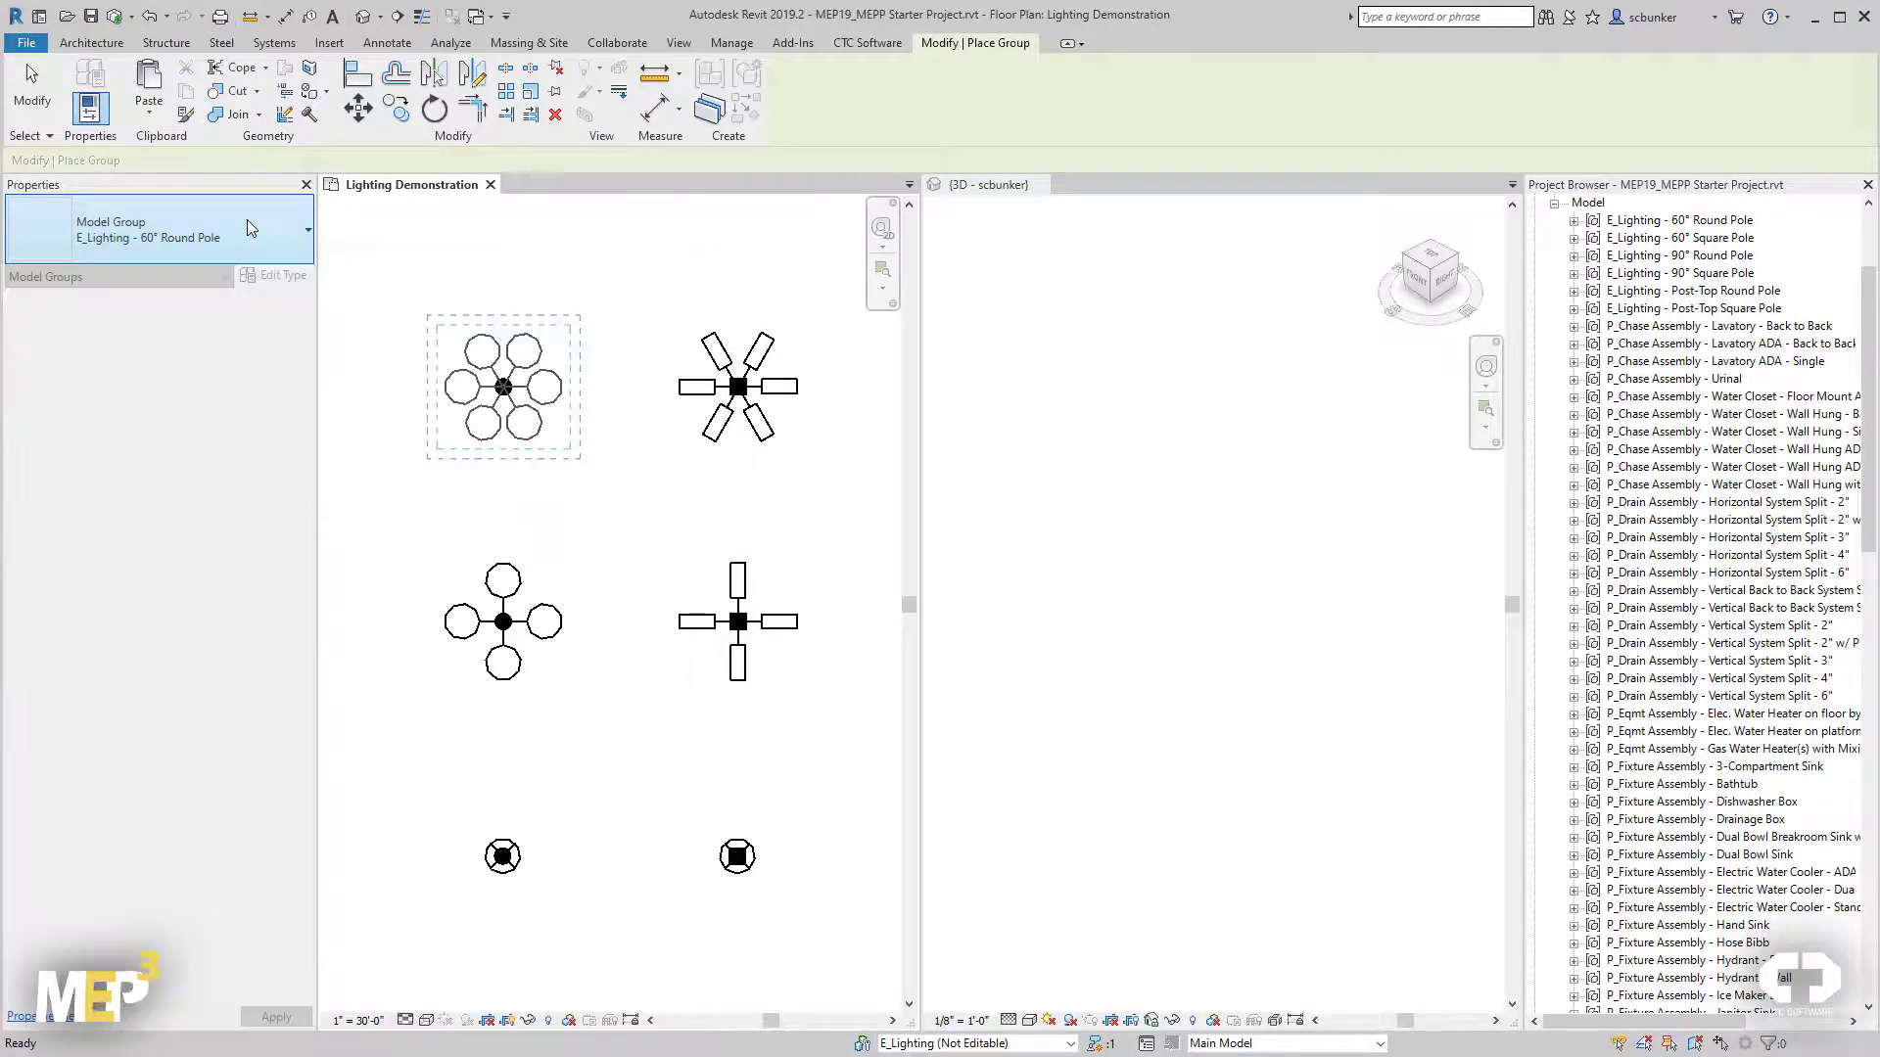
pyautogui.press('Escape')
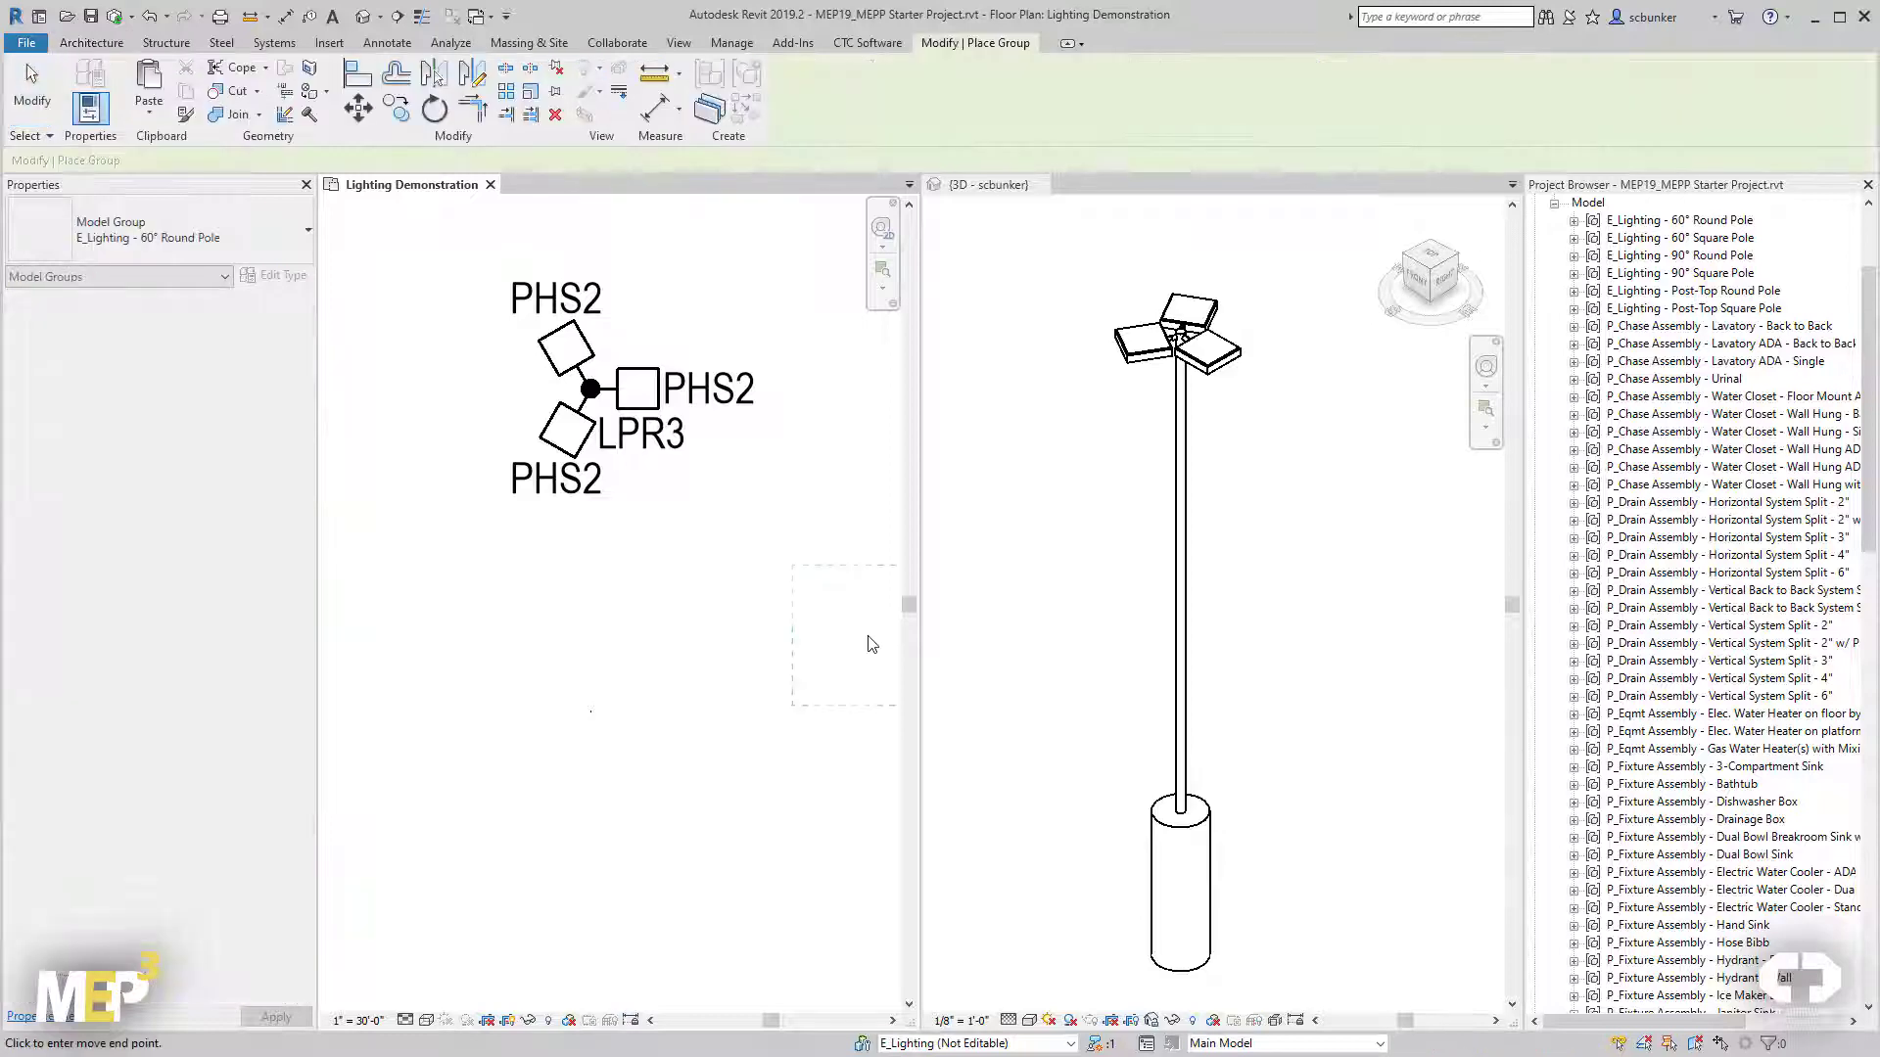
# Place the E_Lighting - 60° Round Pole model group in the floor plan, directly below the tagged three-head pole.
pyautogui.click(284, 251)
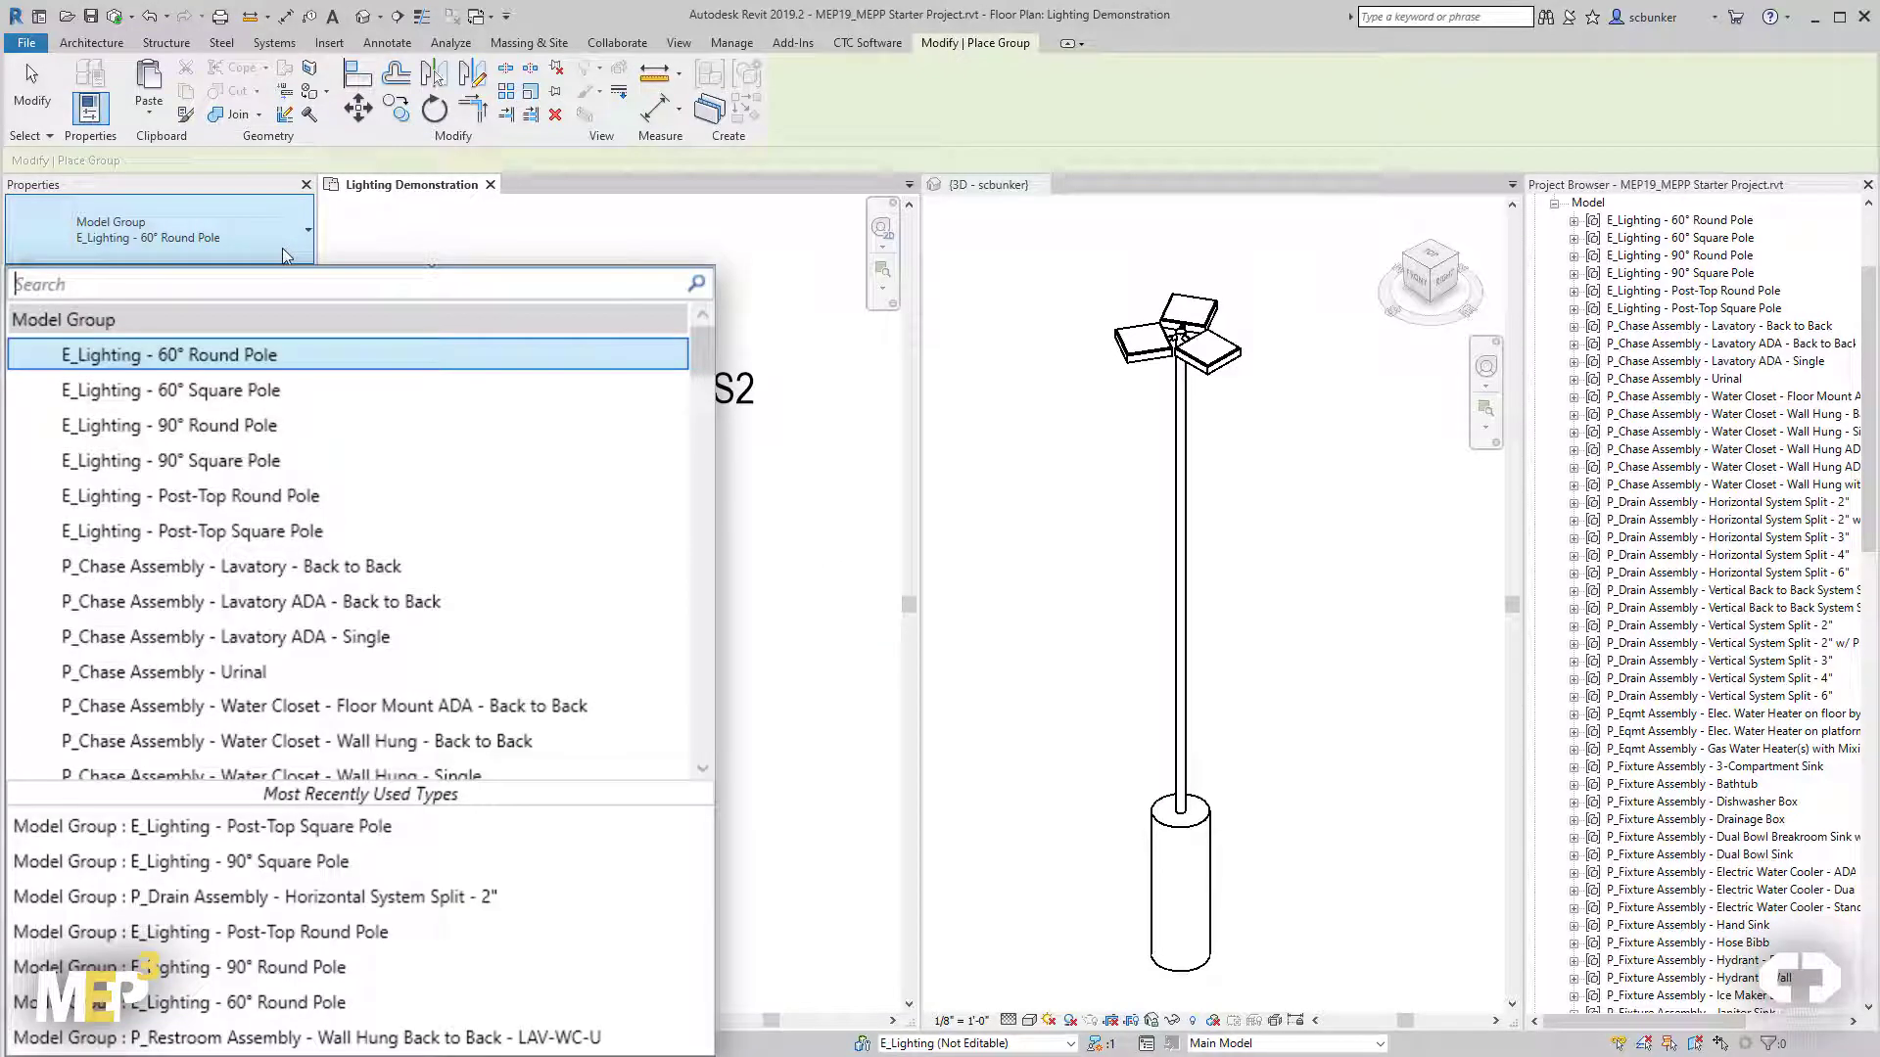
pyautogui.click(384, 355)
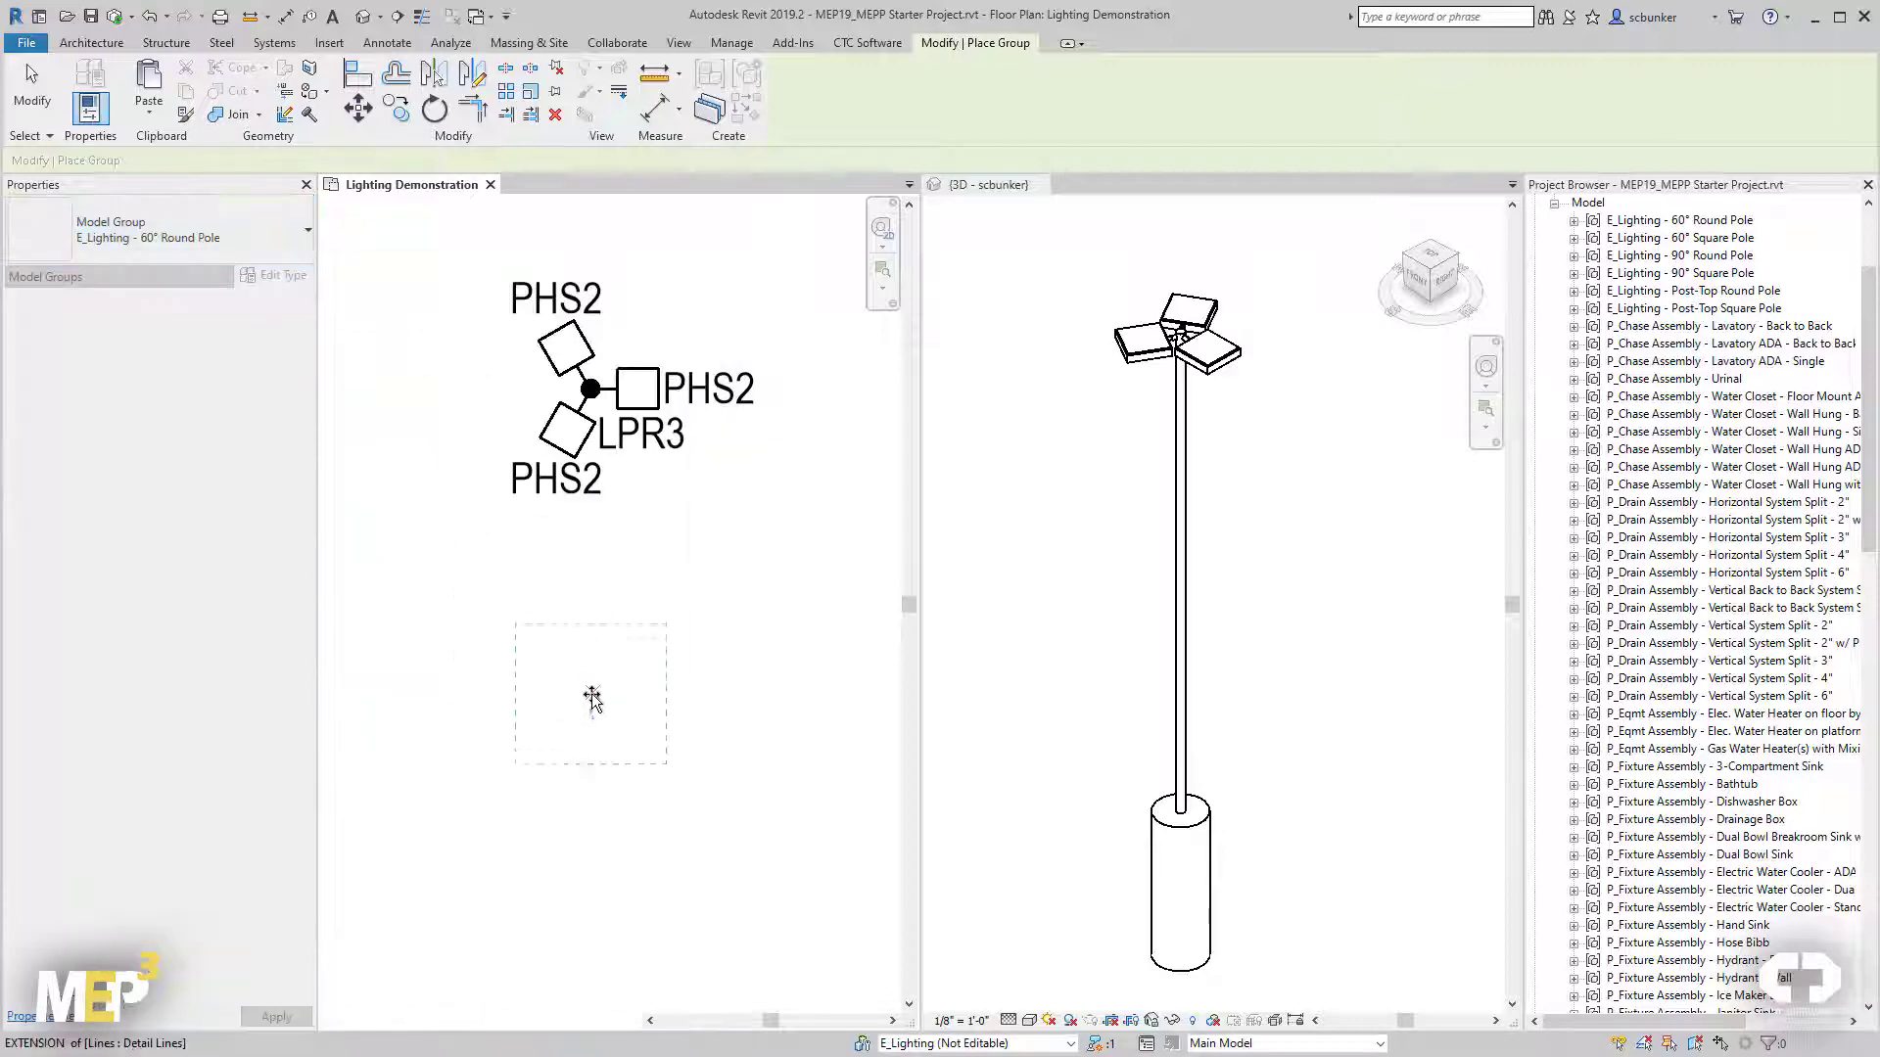
pyautogui.click(592, 697)
pyautogui.click(1142, 766)
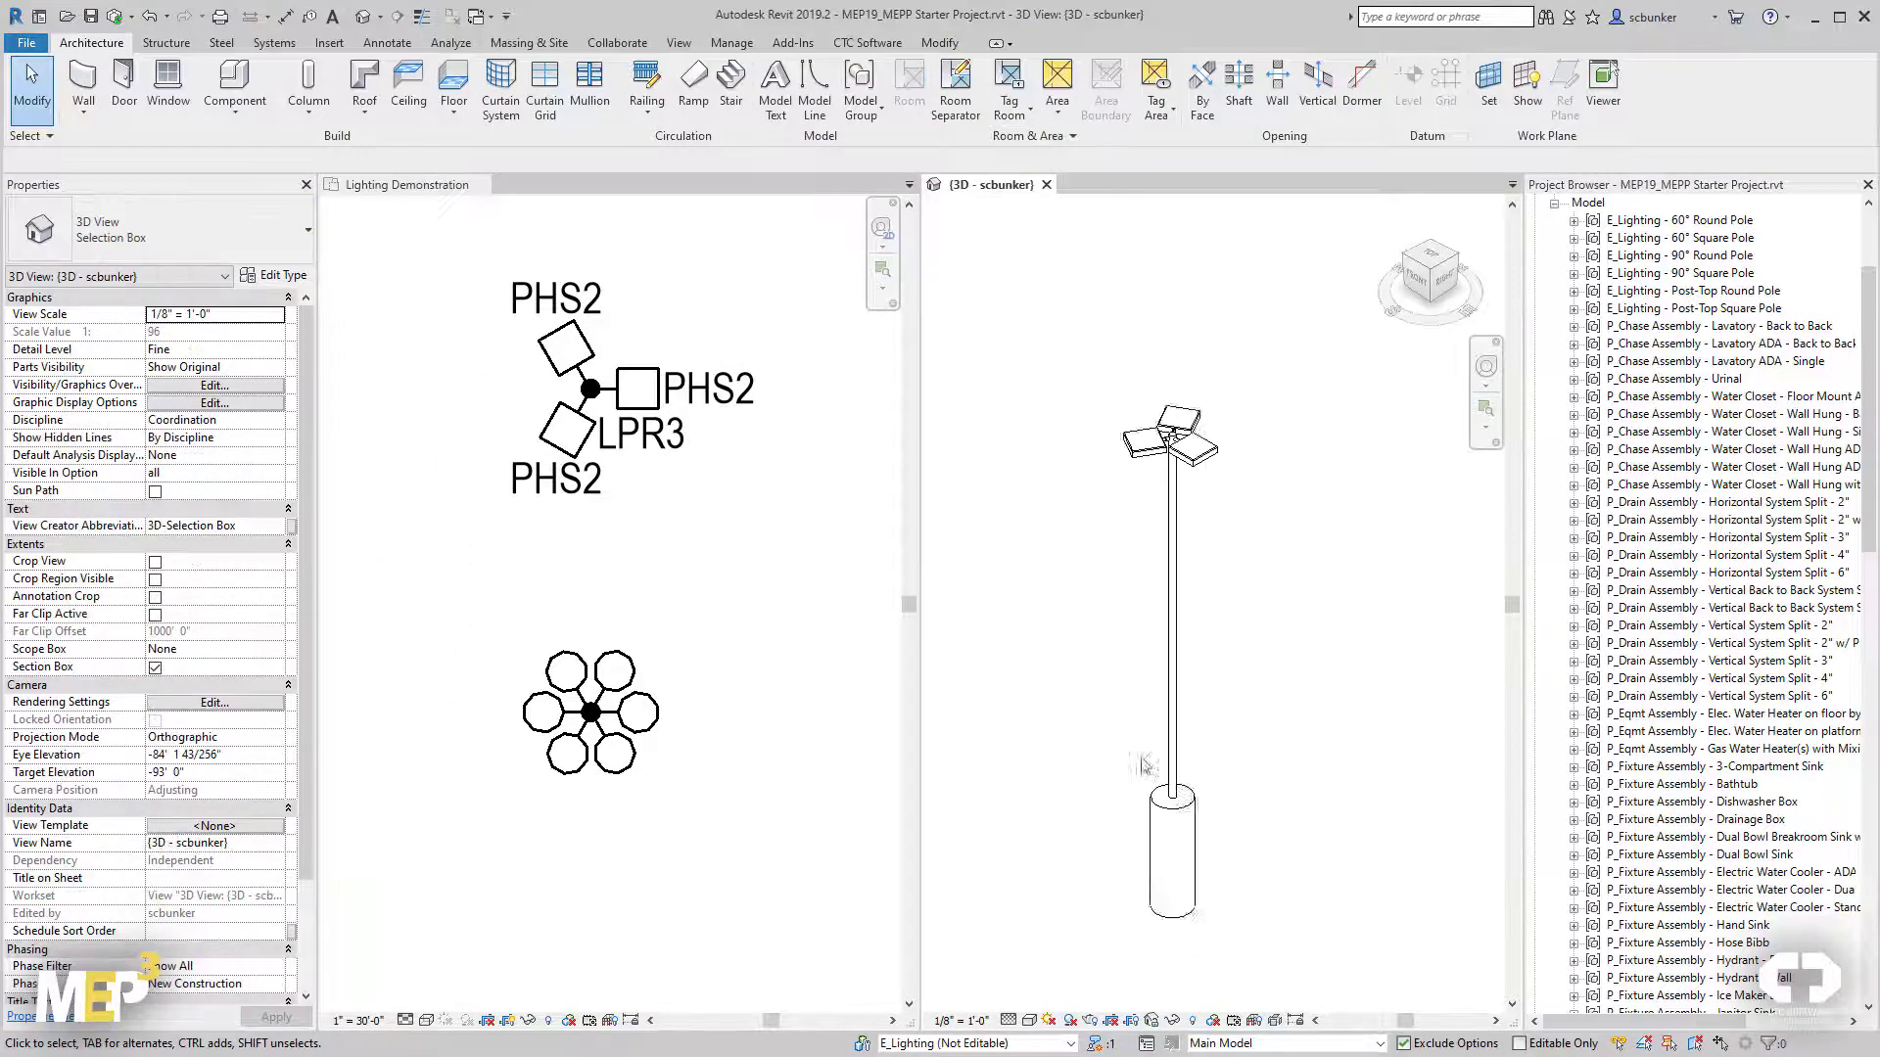
# Ungroup the newly placed 60° round pole group in the Lighting Demonstration plan.
pyautogui.click(584, 776)
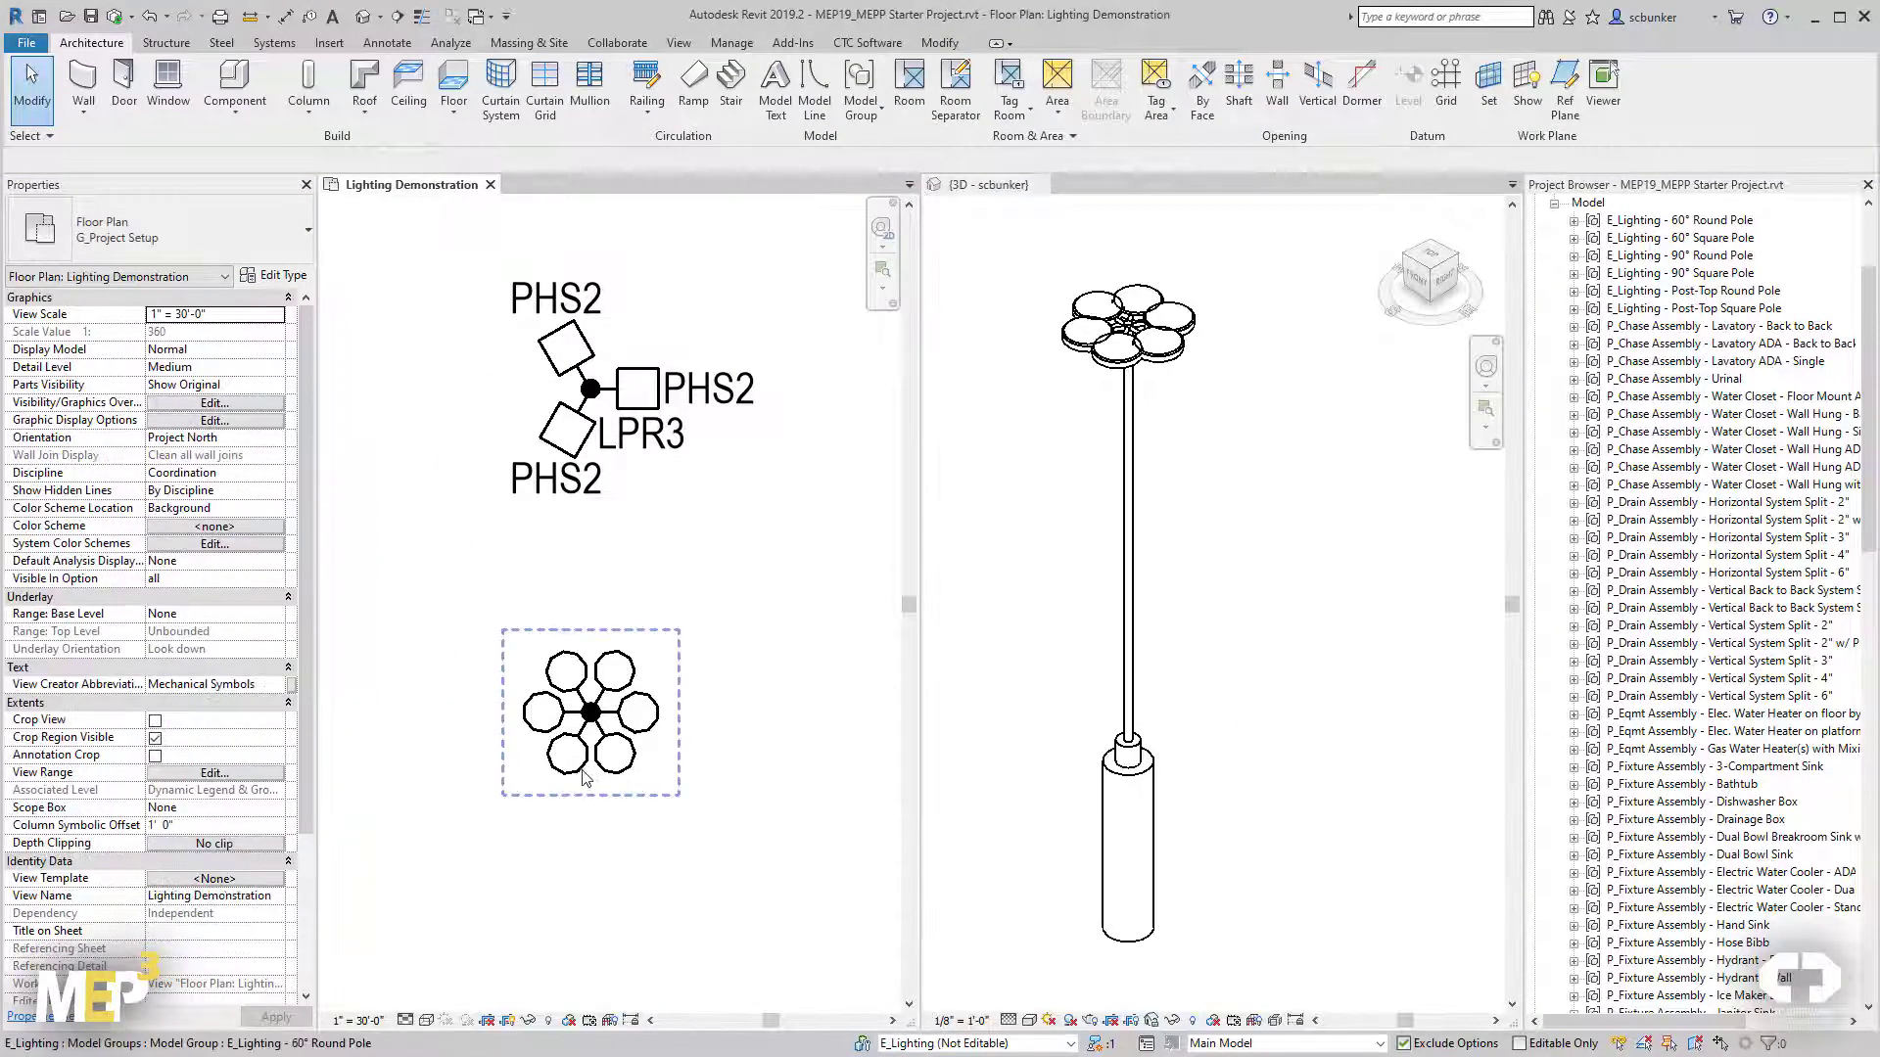
pyautogui.click(584, 777)
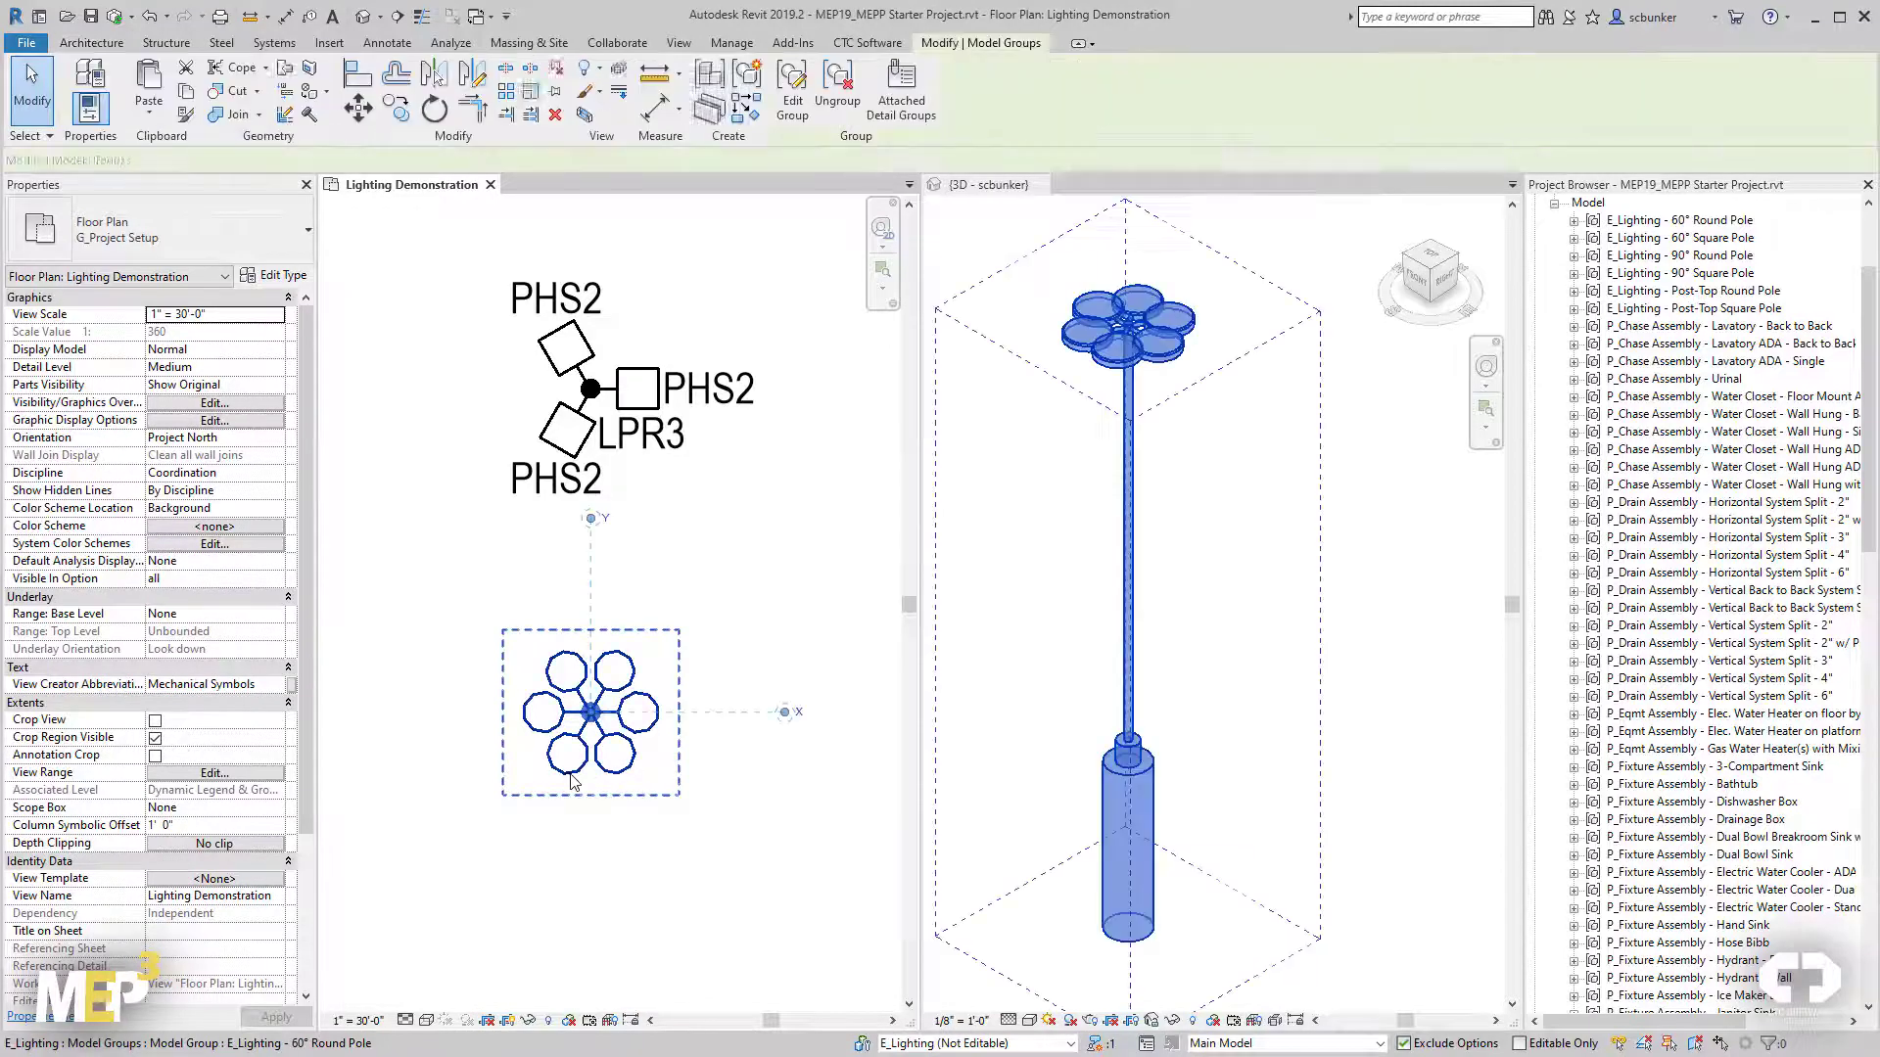
pyautogui.click(837, 100)
pyautogui.press('Escape')
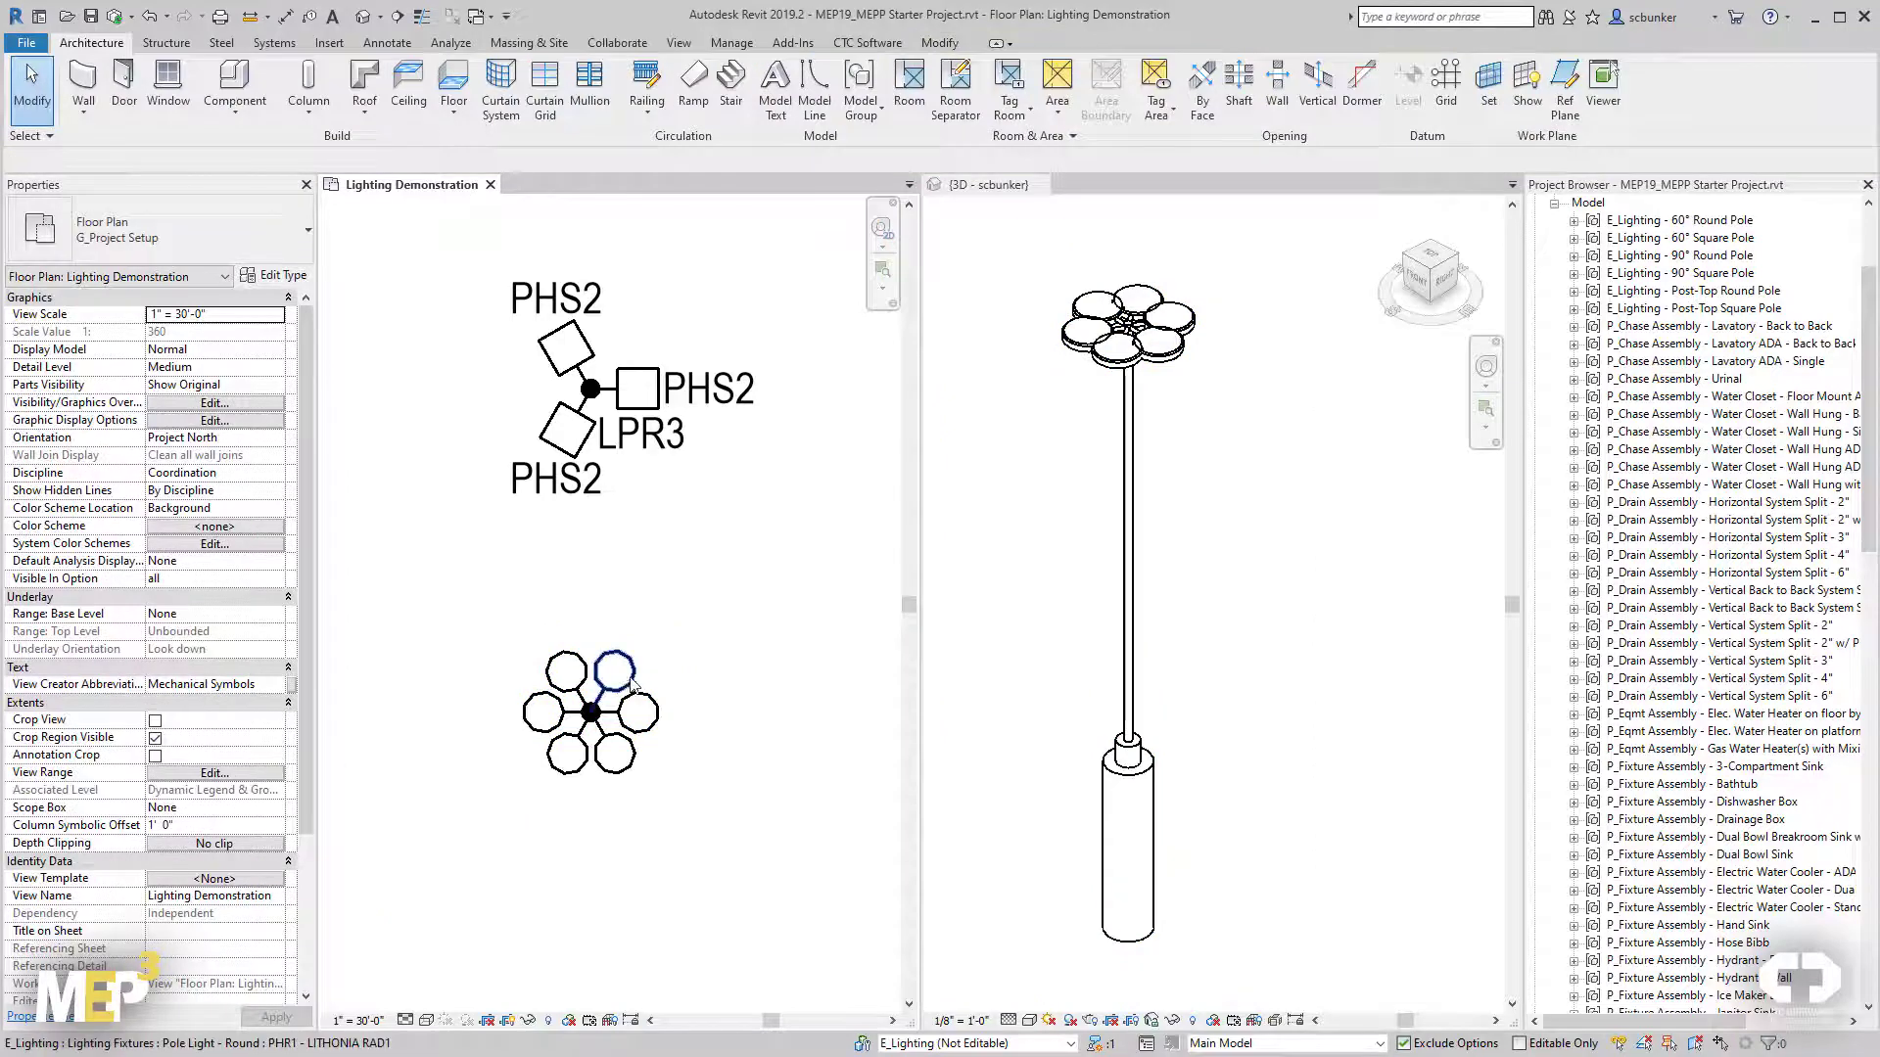
# Delete the upper-right, left and lower-right round light heads from the ungrouped pole, keeping three heads at 120° spacing.
pyautogui.click(613, 671)
pyautogui.keyDown('ctrl'); pyautogui.click(544, 712); pyautogui.keyUp('ctrl')
pyautogui.keyDown('ctrl'); pyautogui.click(615, 754); pyautogui.keyUp('ctrl')
pyautogui.press('Delete')
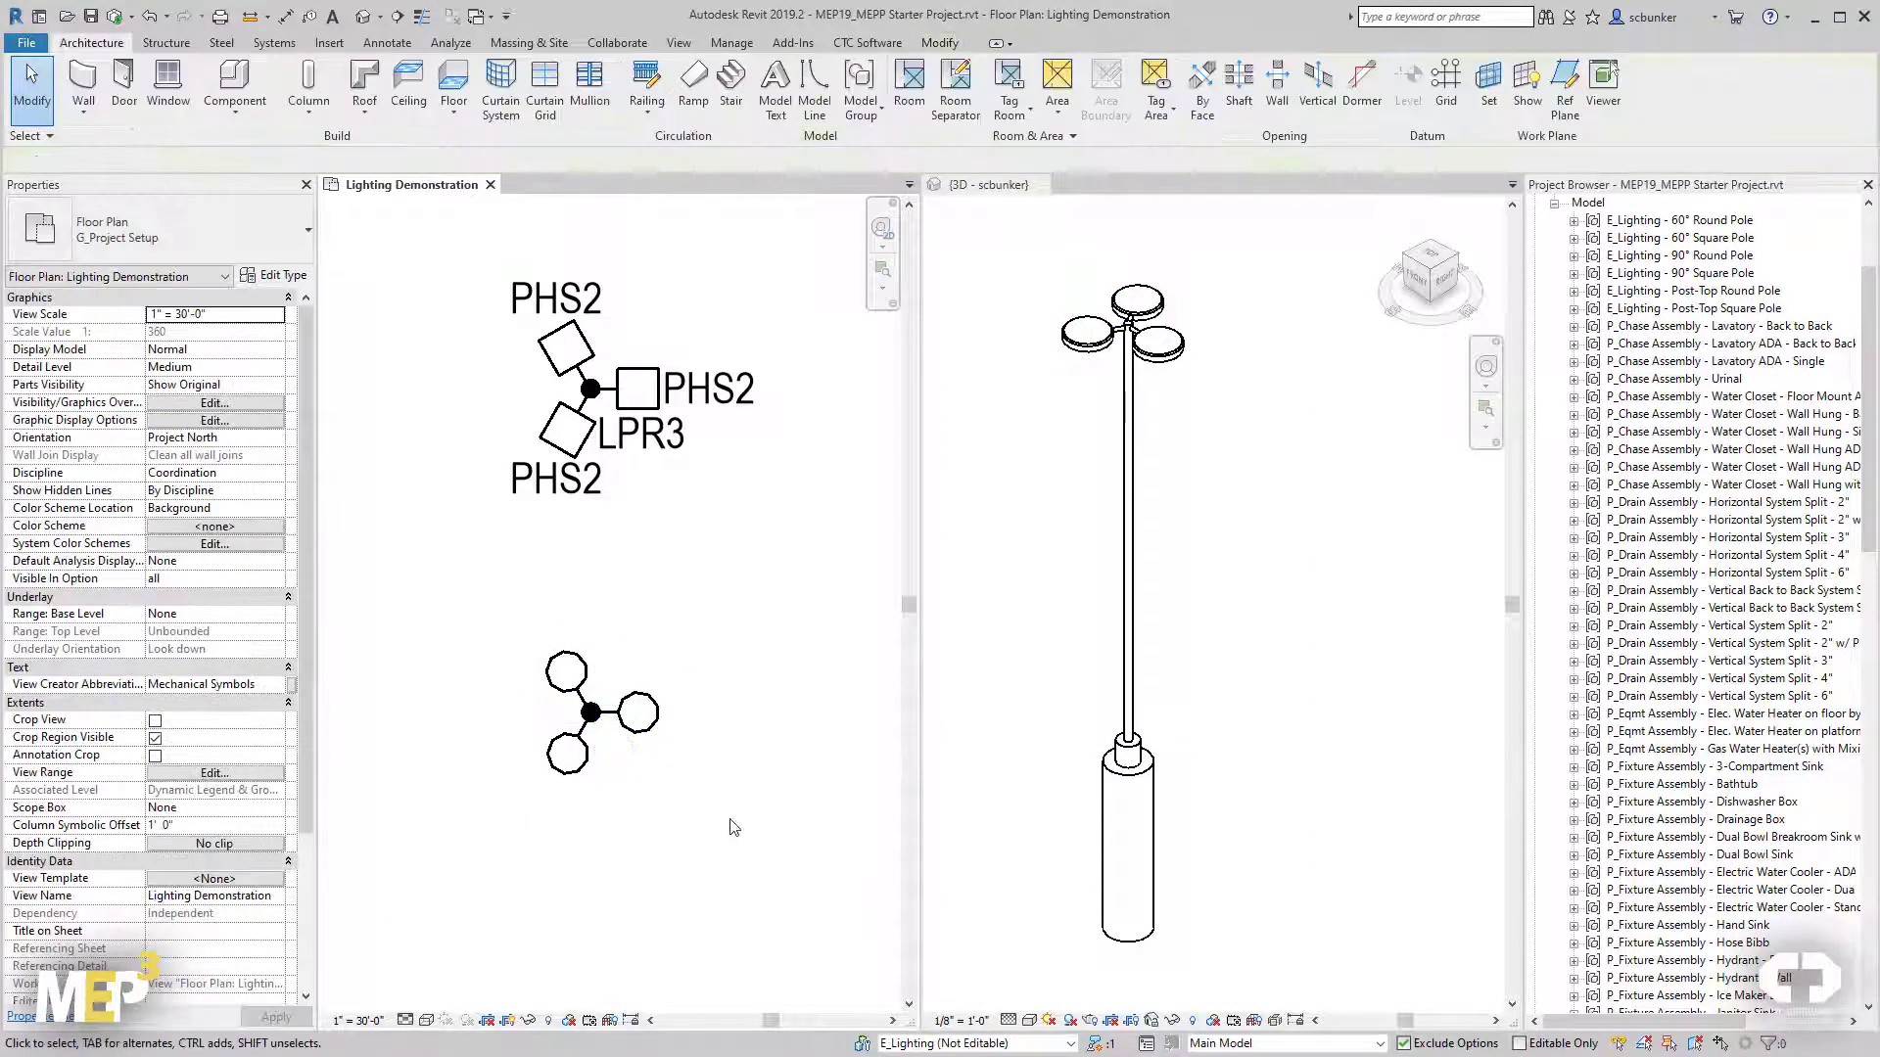
# Try to change the round pole's type to Light Pole - Square LPS1 - 4"x20' Pole, Transformer Base, 2' AFG.
pyautogui.click(596, 729)
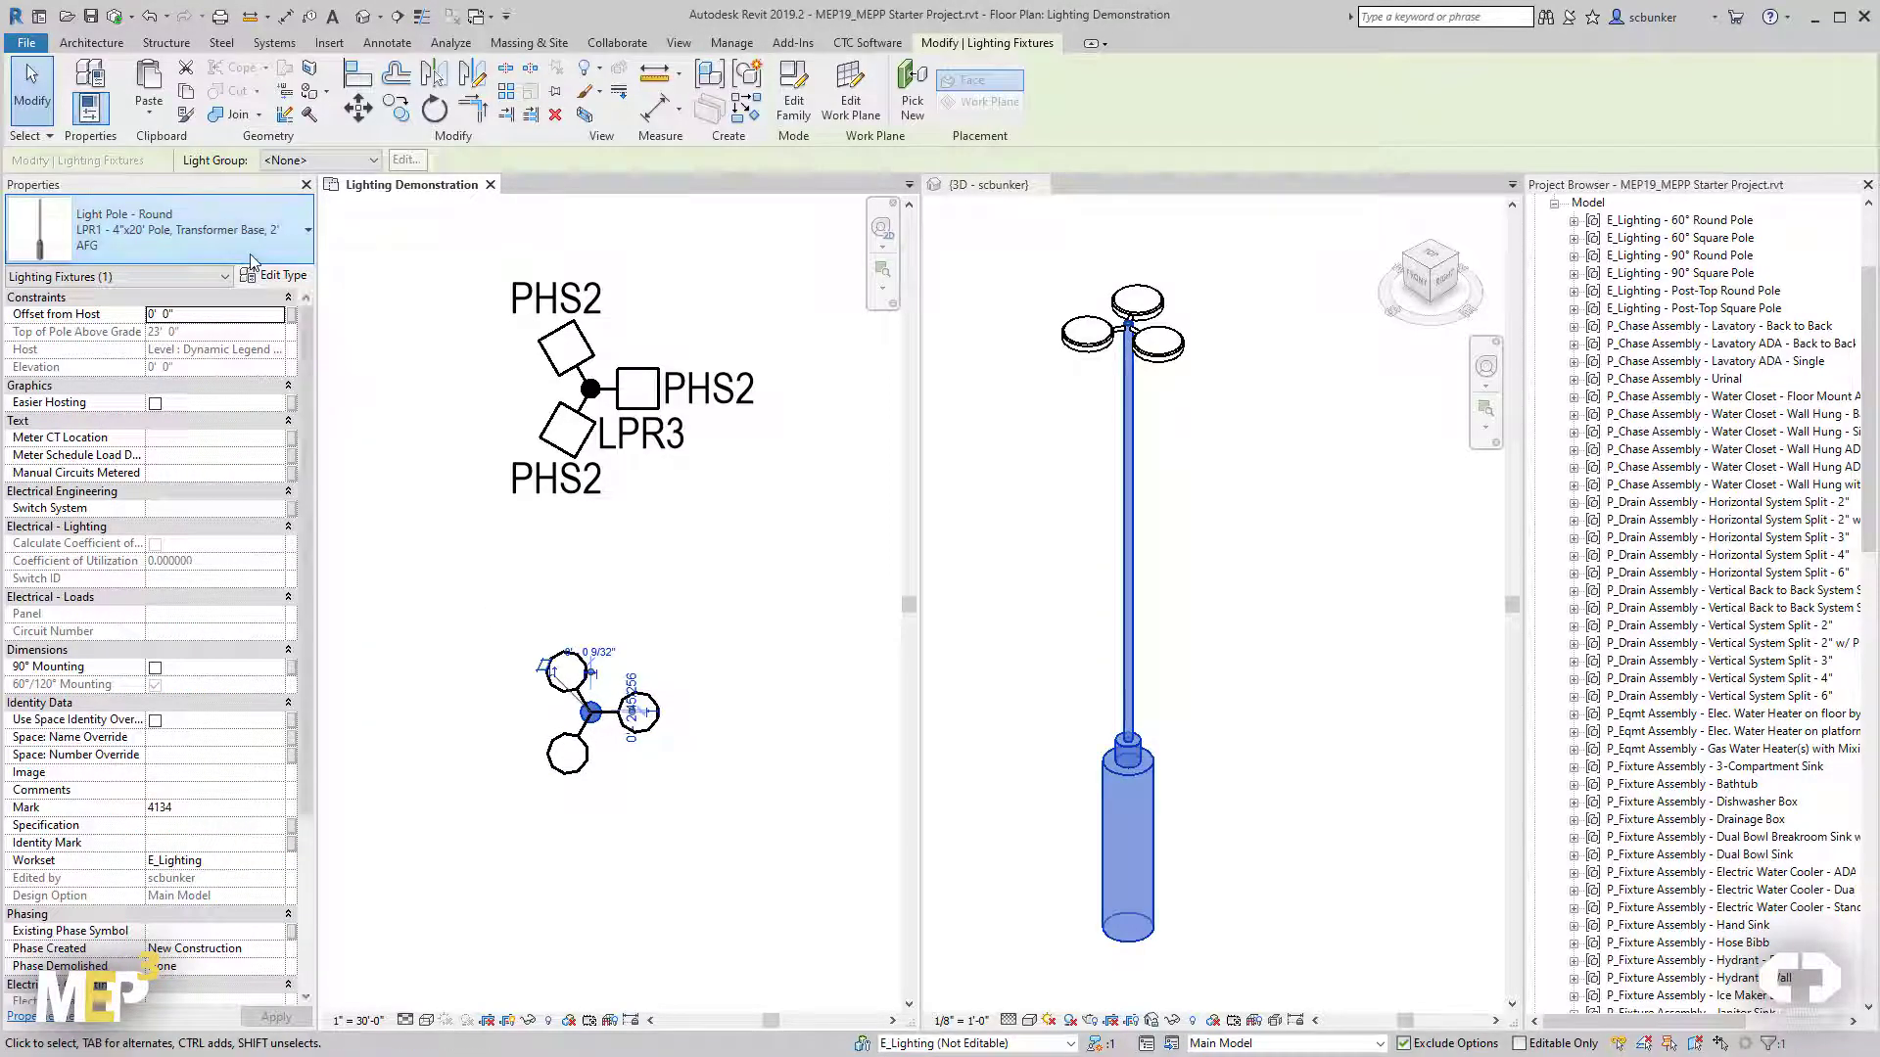
pyautogui.click(252, 260)
pyautogui.scroll(-2, 327, 495)
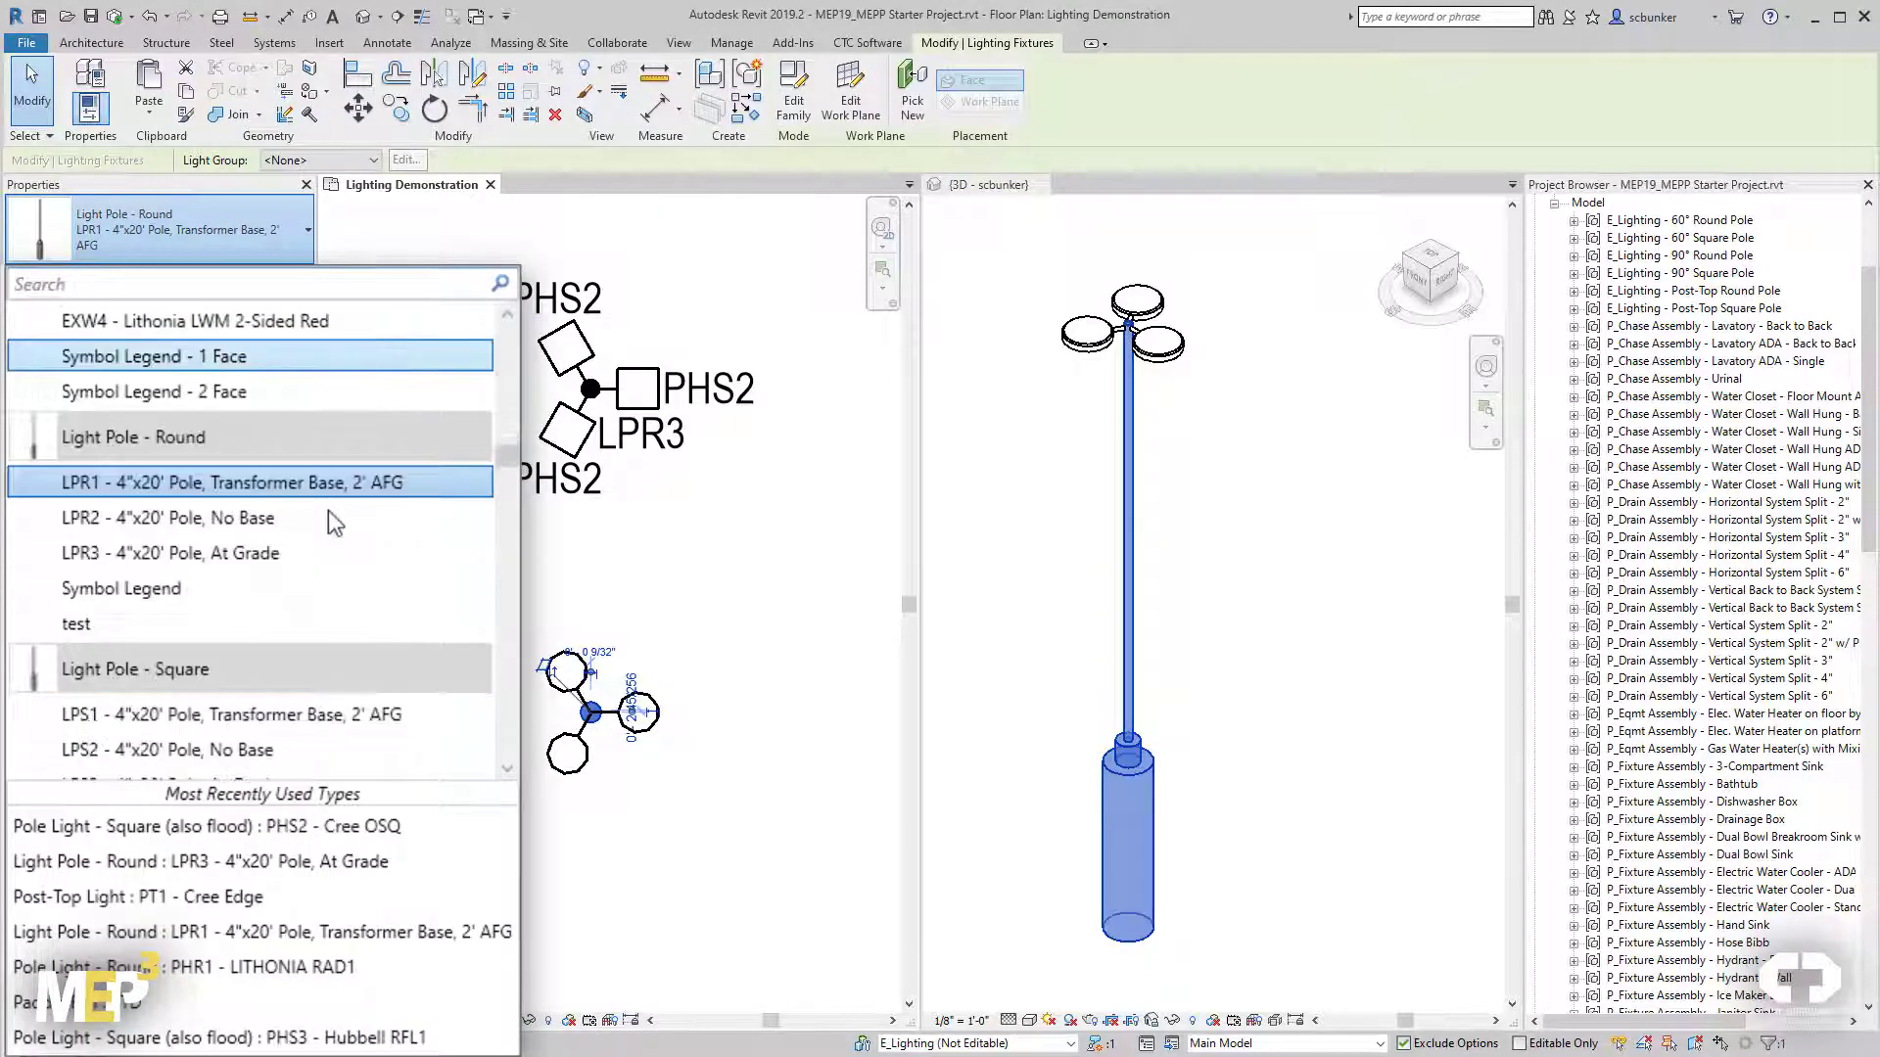
pyautogui.click(231, 714)
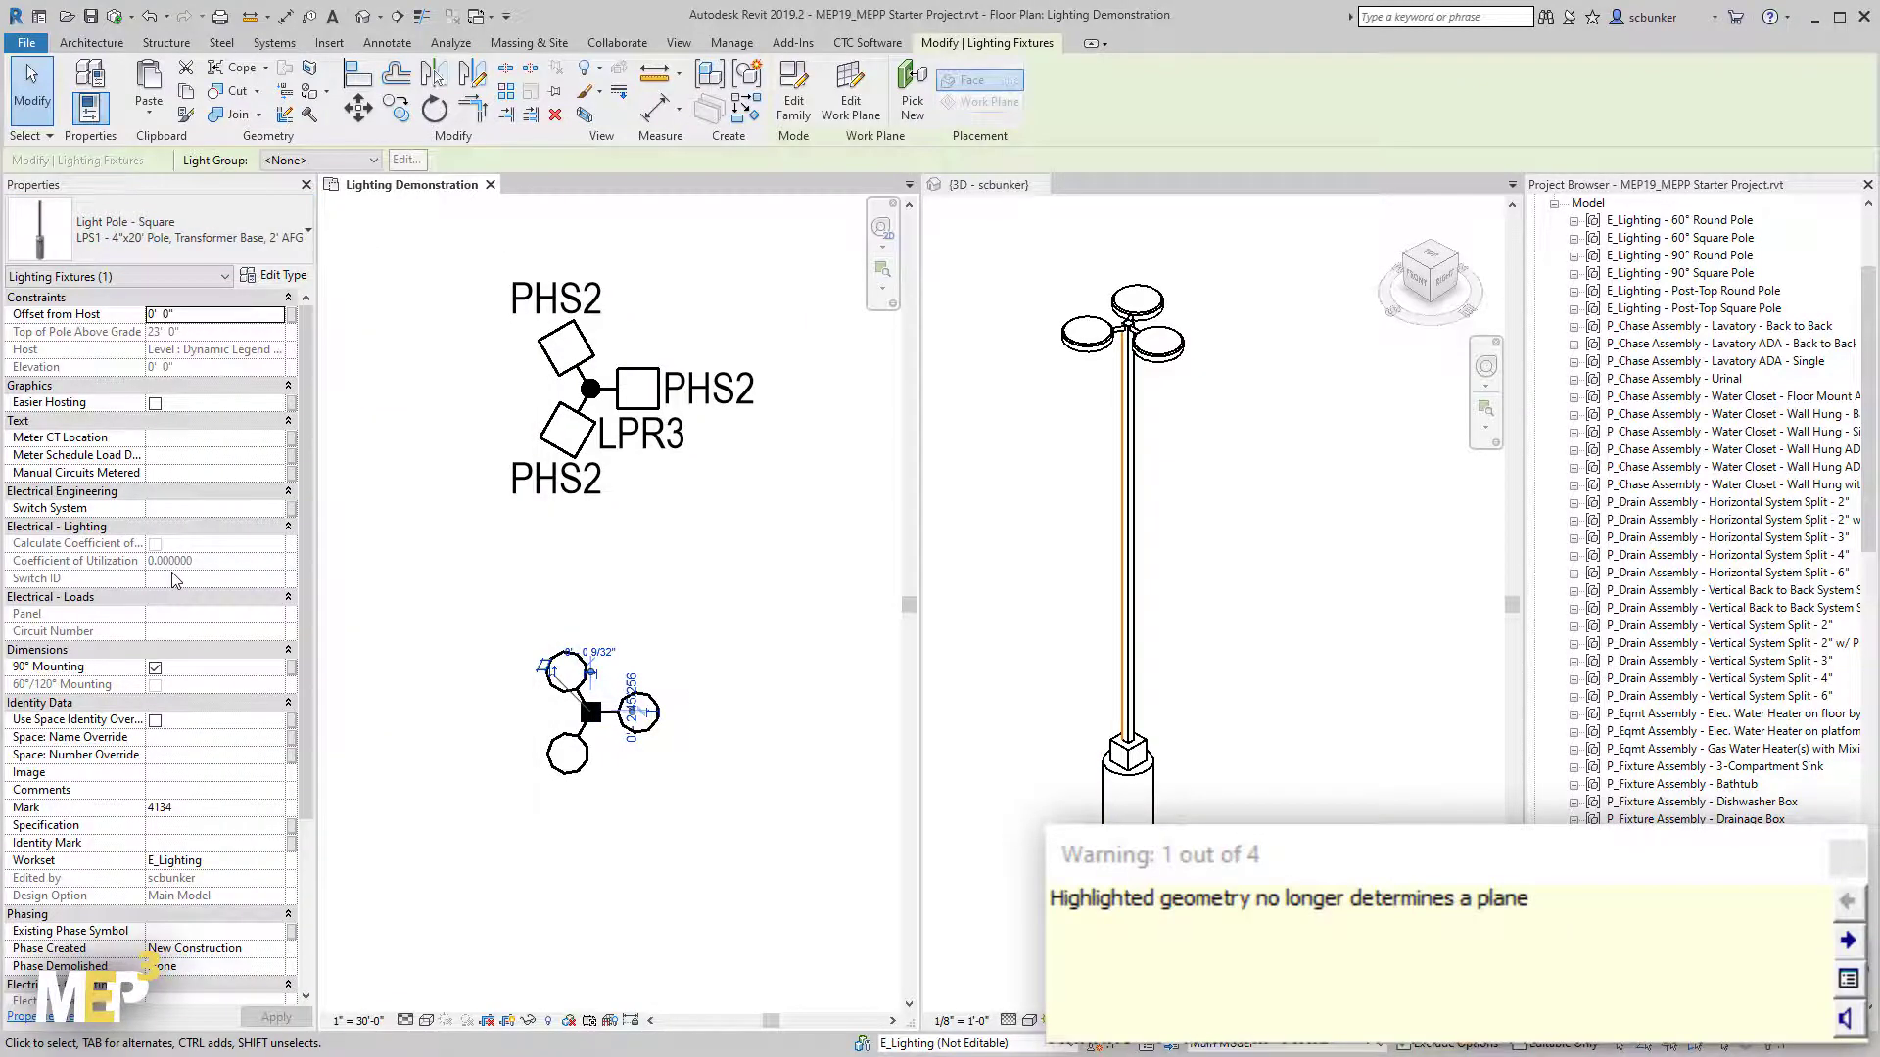
pyautogui.press('Escape')
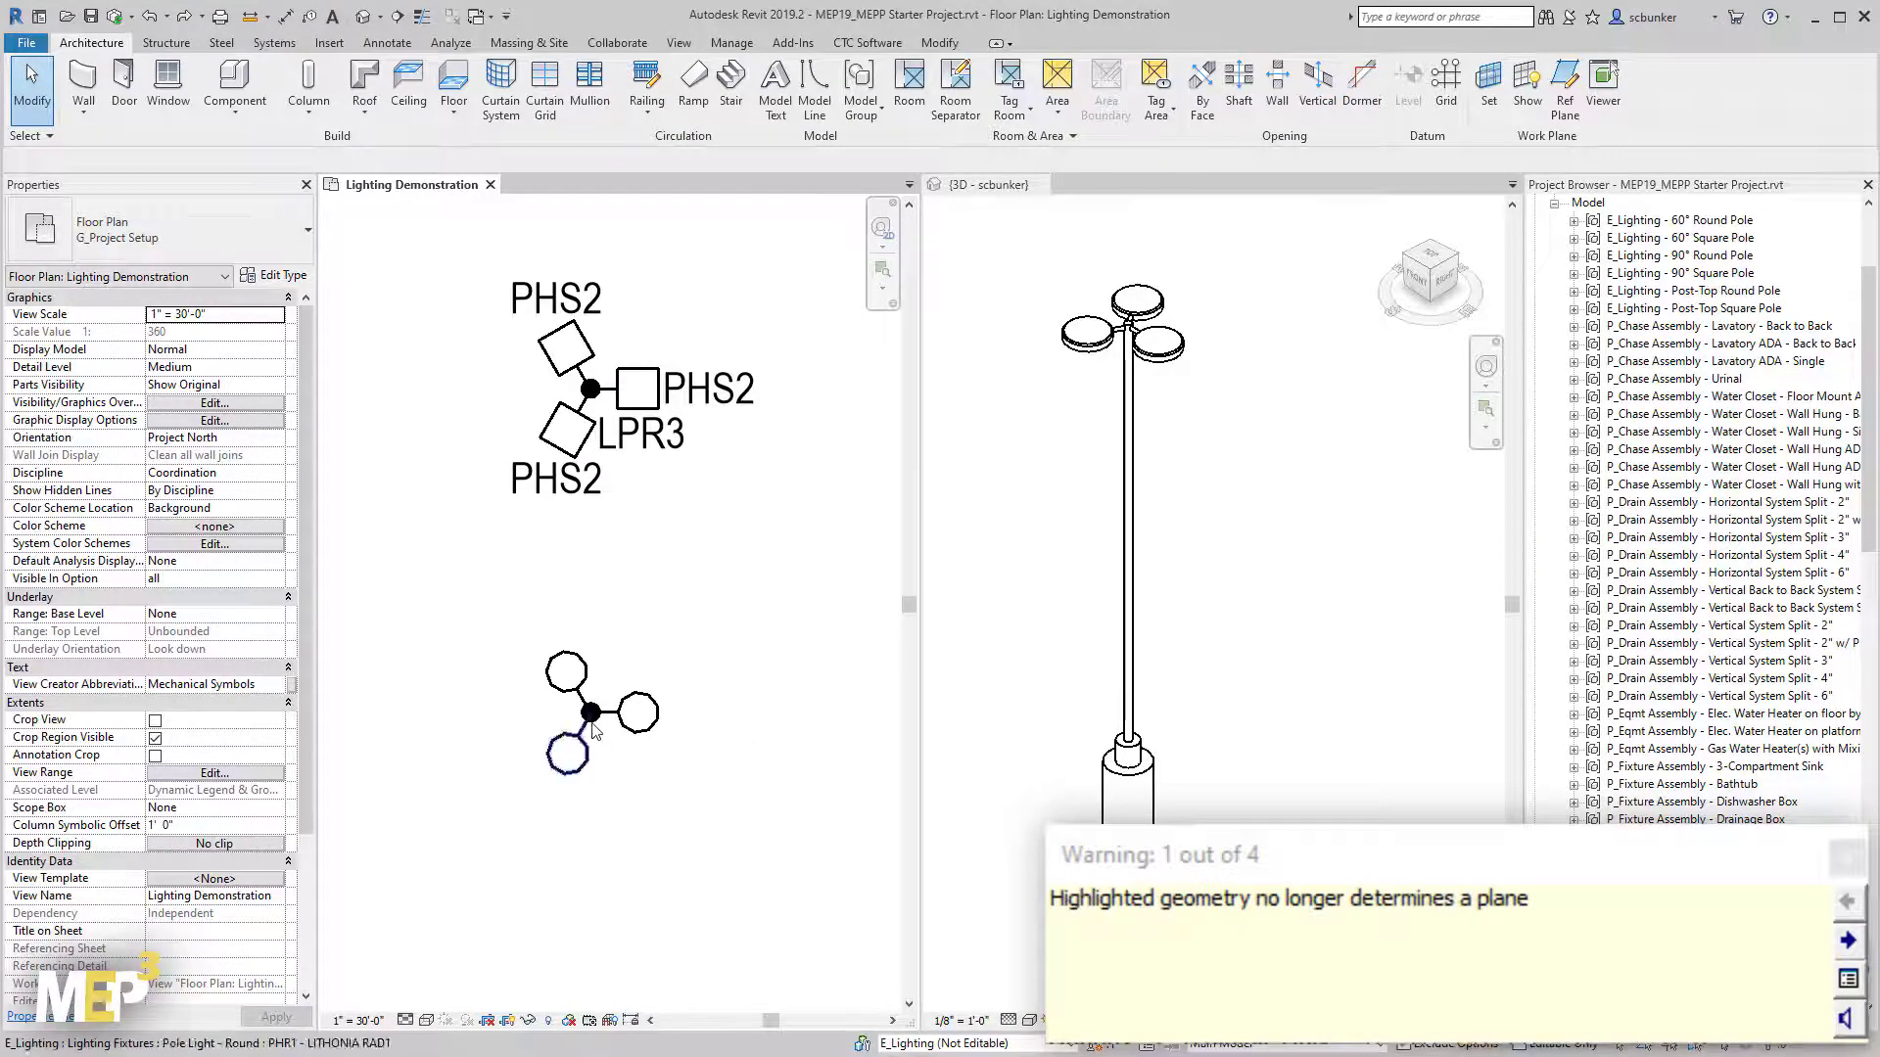
# Try to turn on 90° Mounting for the round pole, cancelling the change at the warning.
pyautogui.click(627, 713)
pyautogui.click(155, 667)
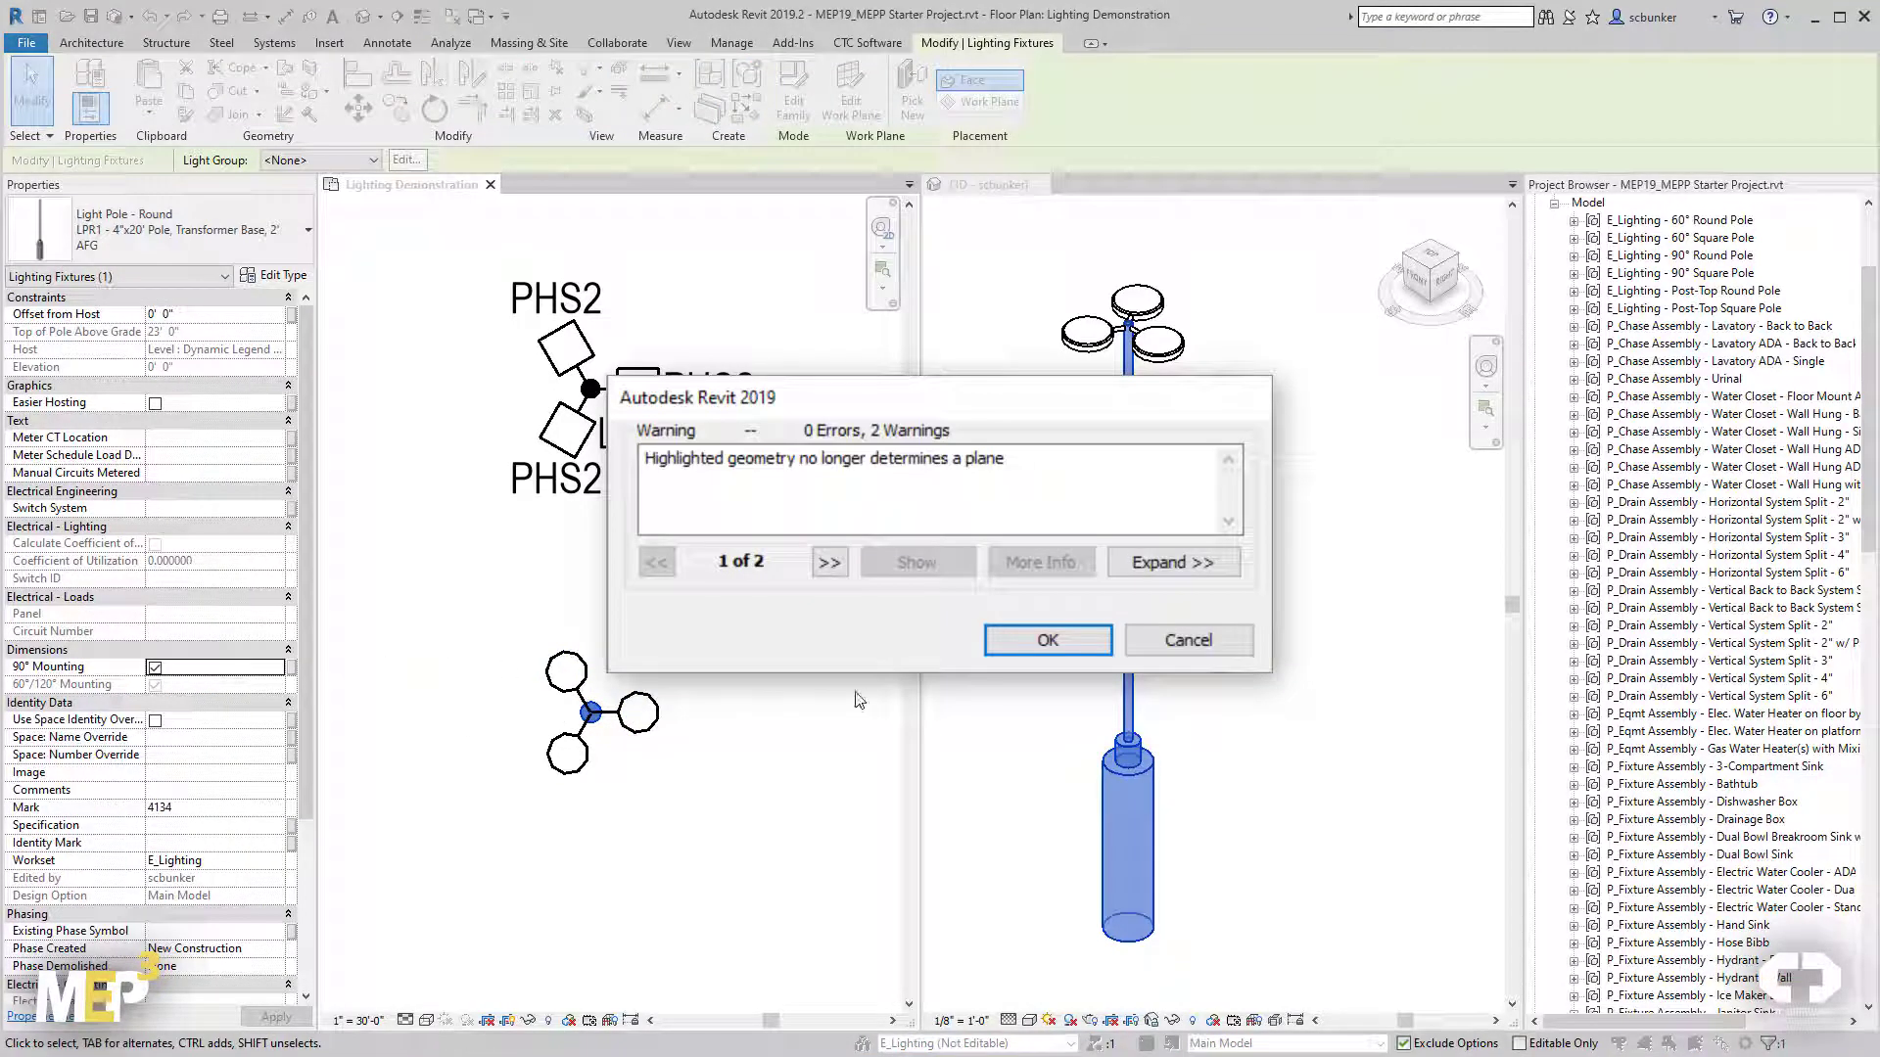
pyautogui.click(1185, 644)
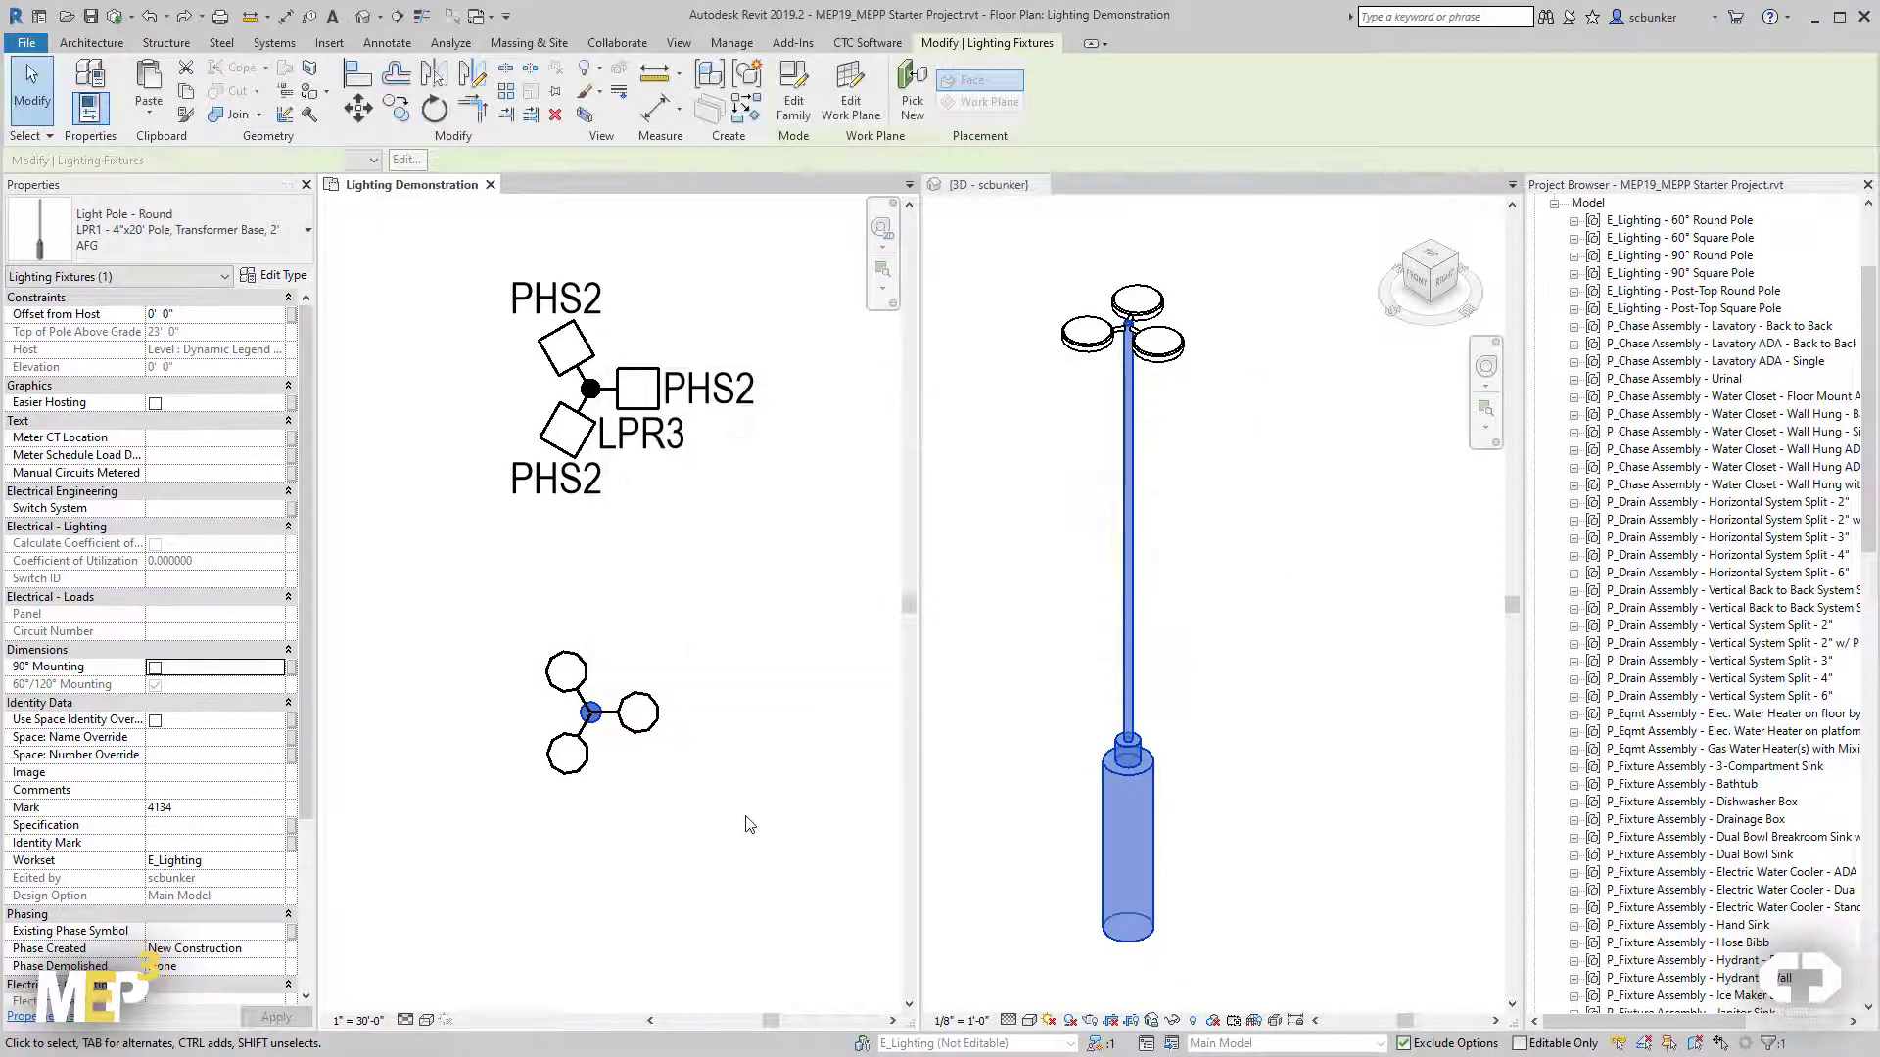
pyautogui.click(727, 821)
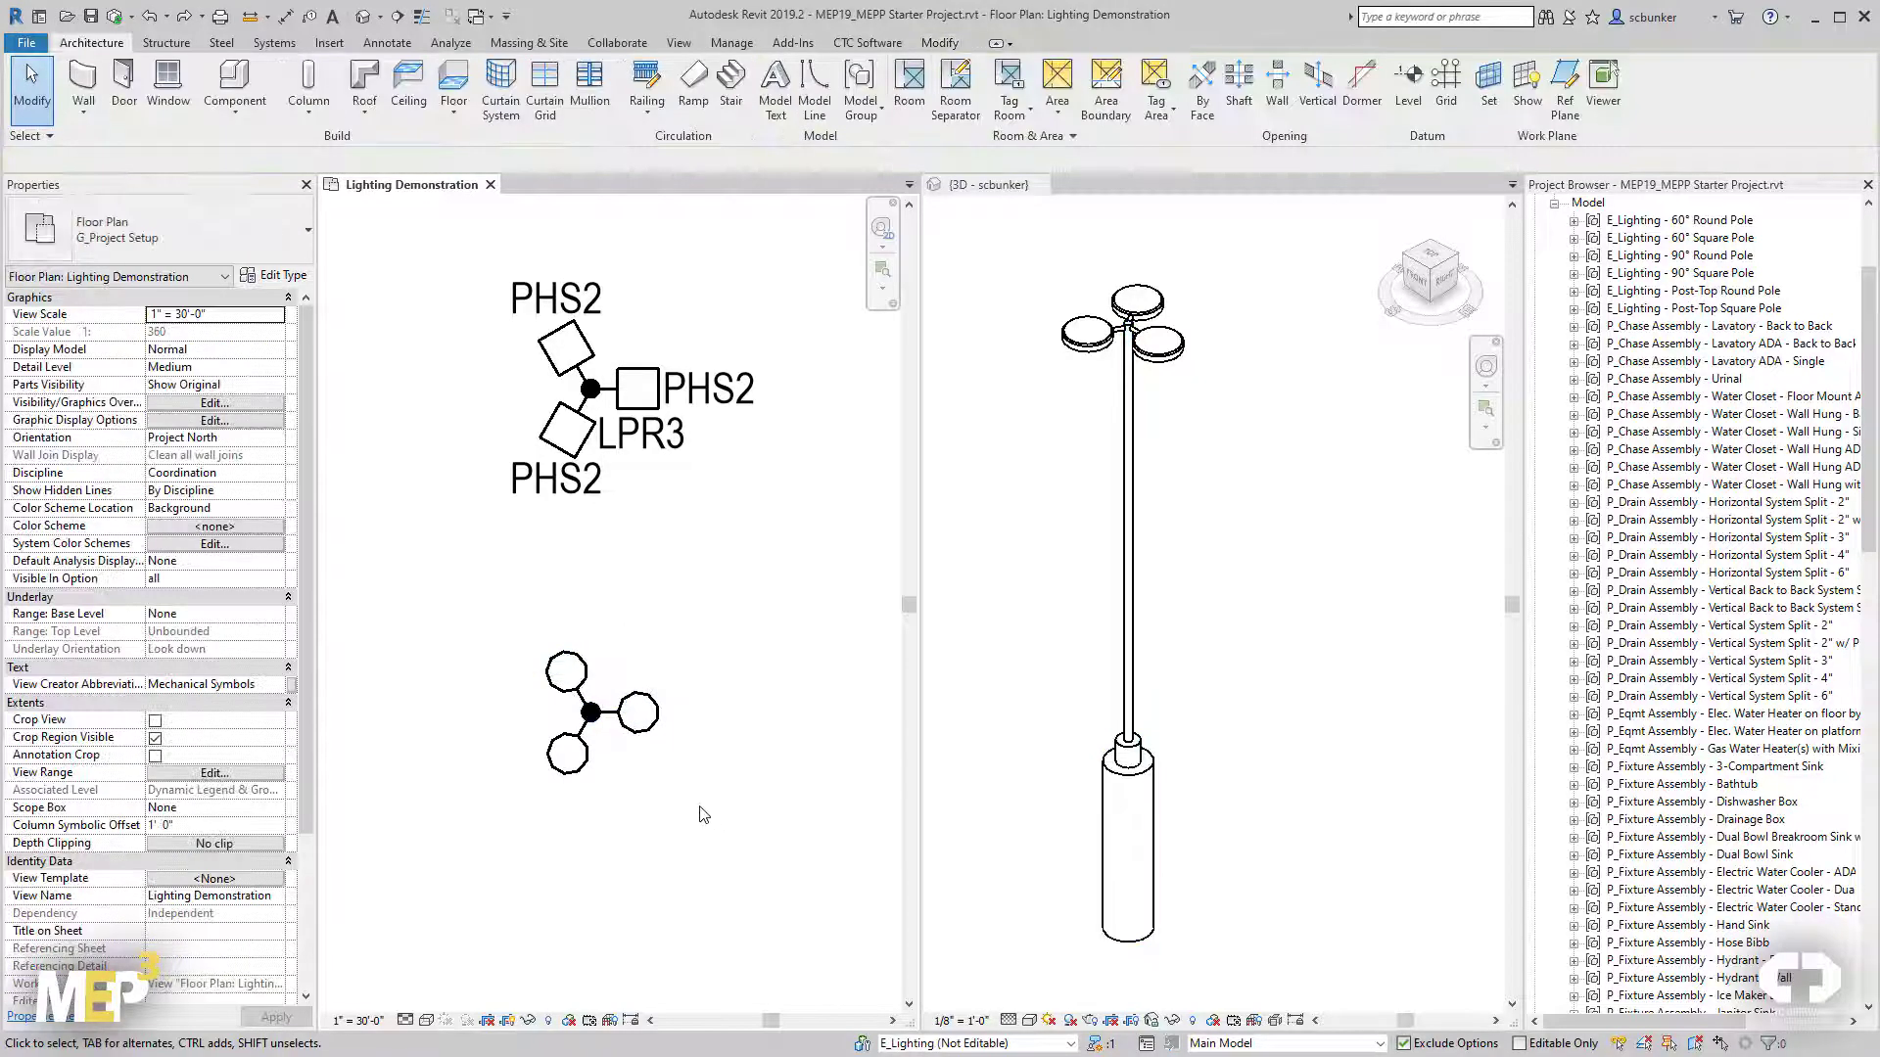
# Change the round pole's type to LPR3 - 4"x20' Pole, At Grade.
pyautogui.click(599, 729)
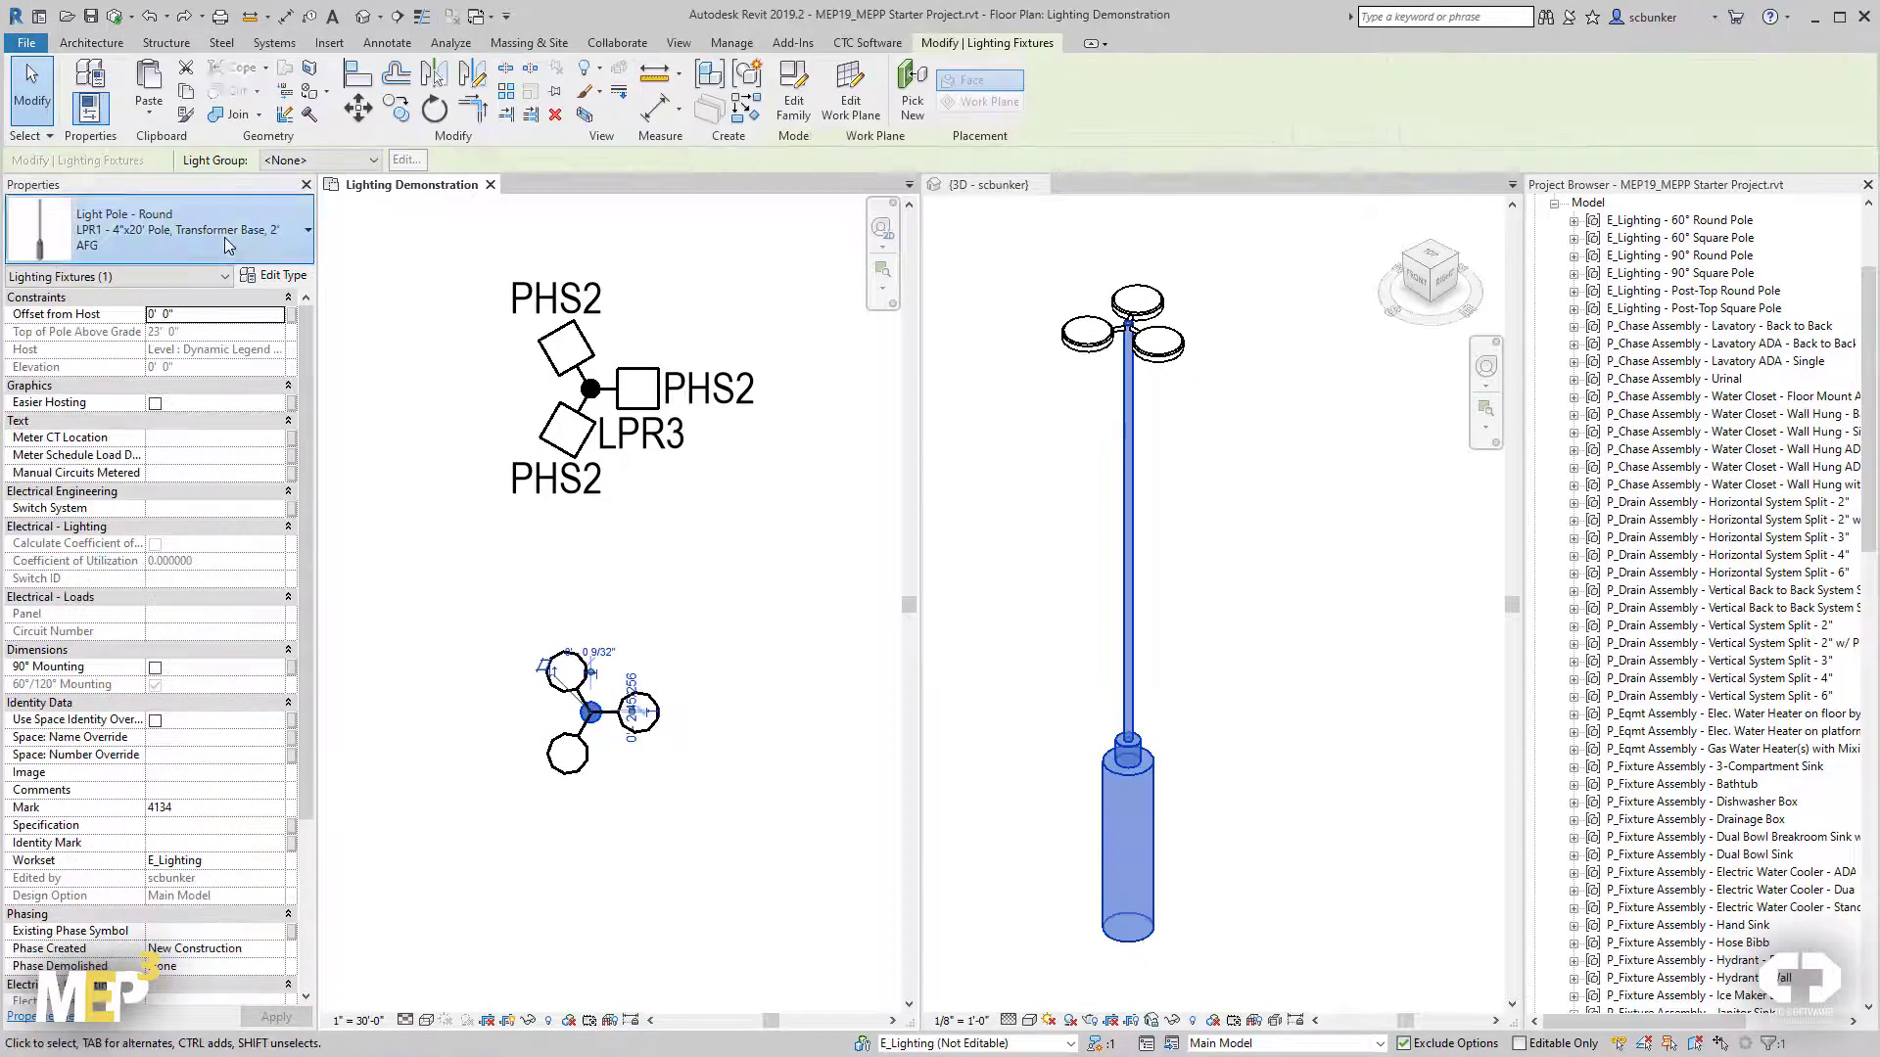
pyautogui.click(227, 245)
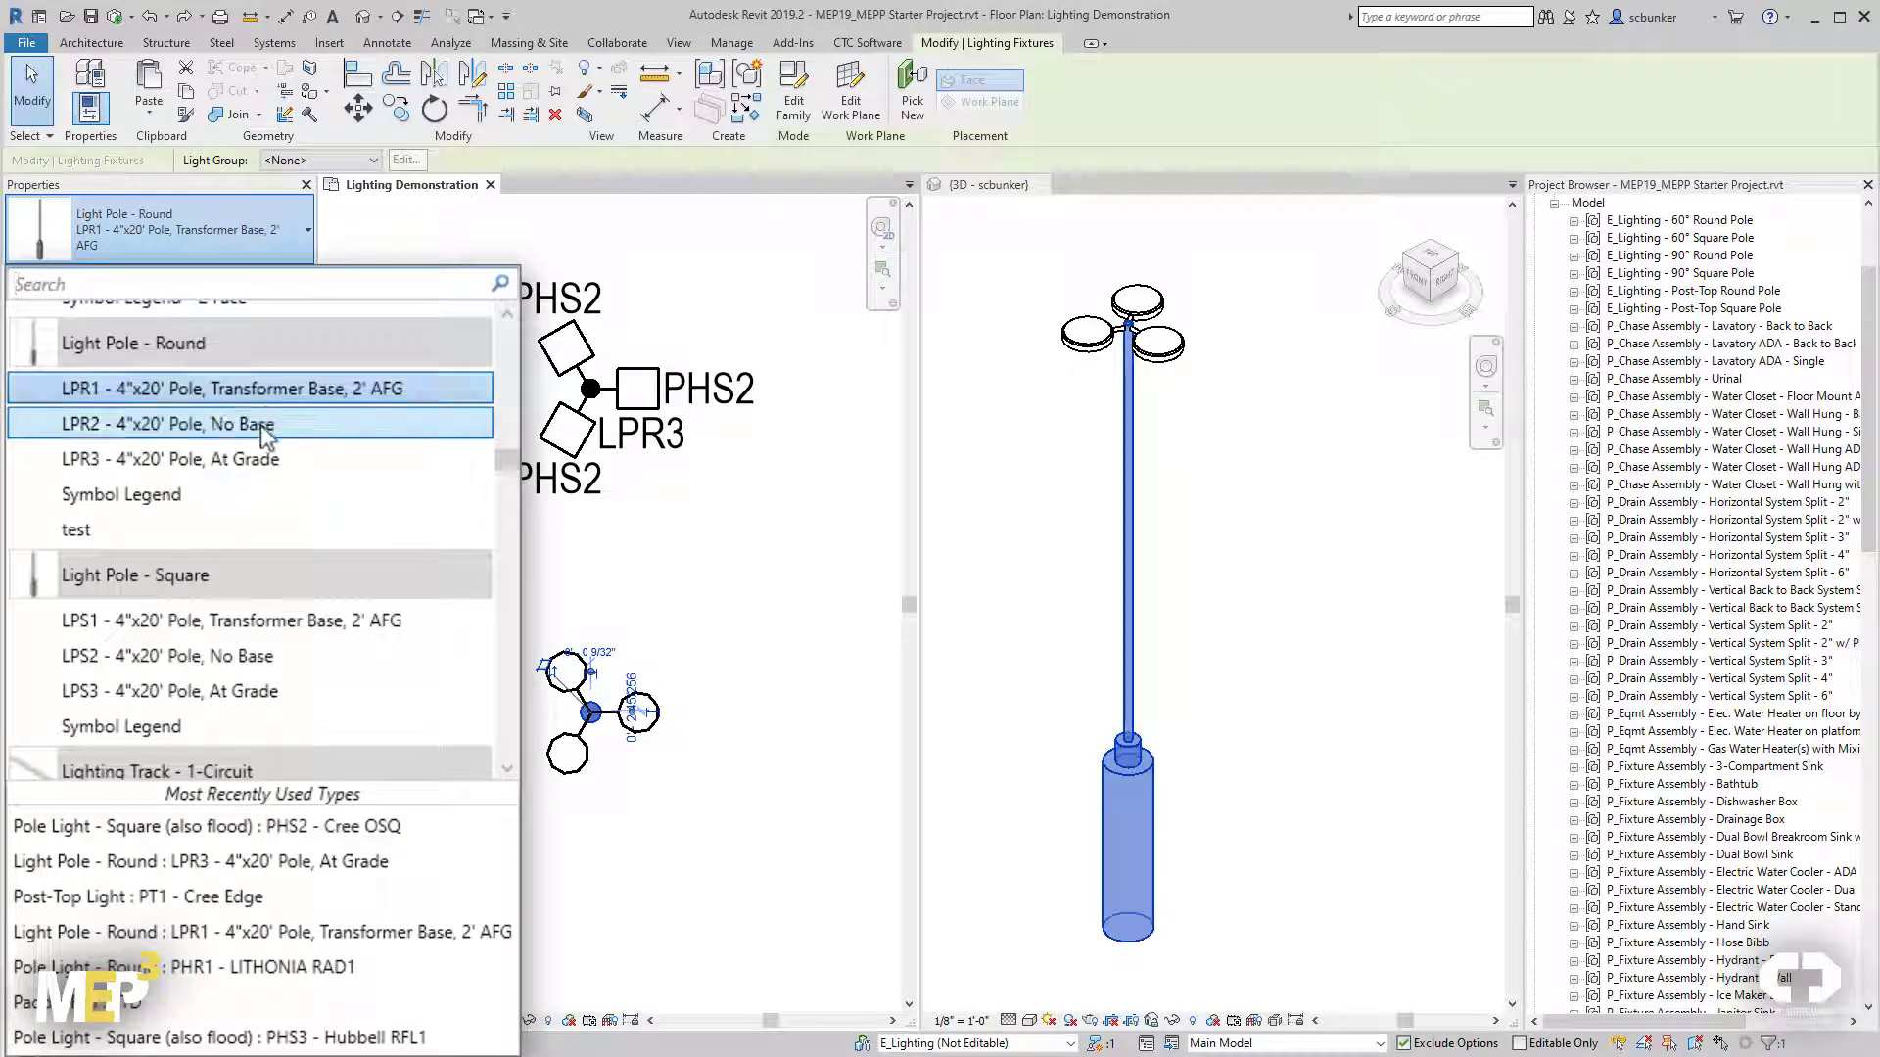
pyautogui.click(252, 460)
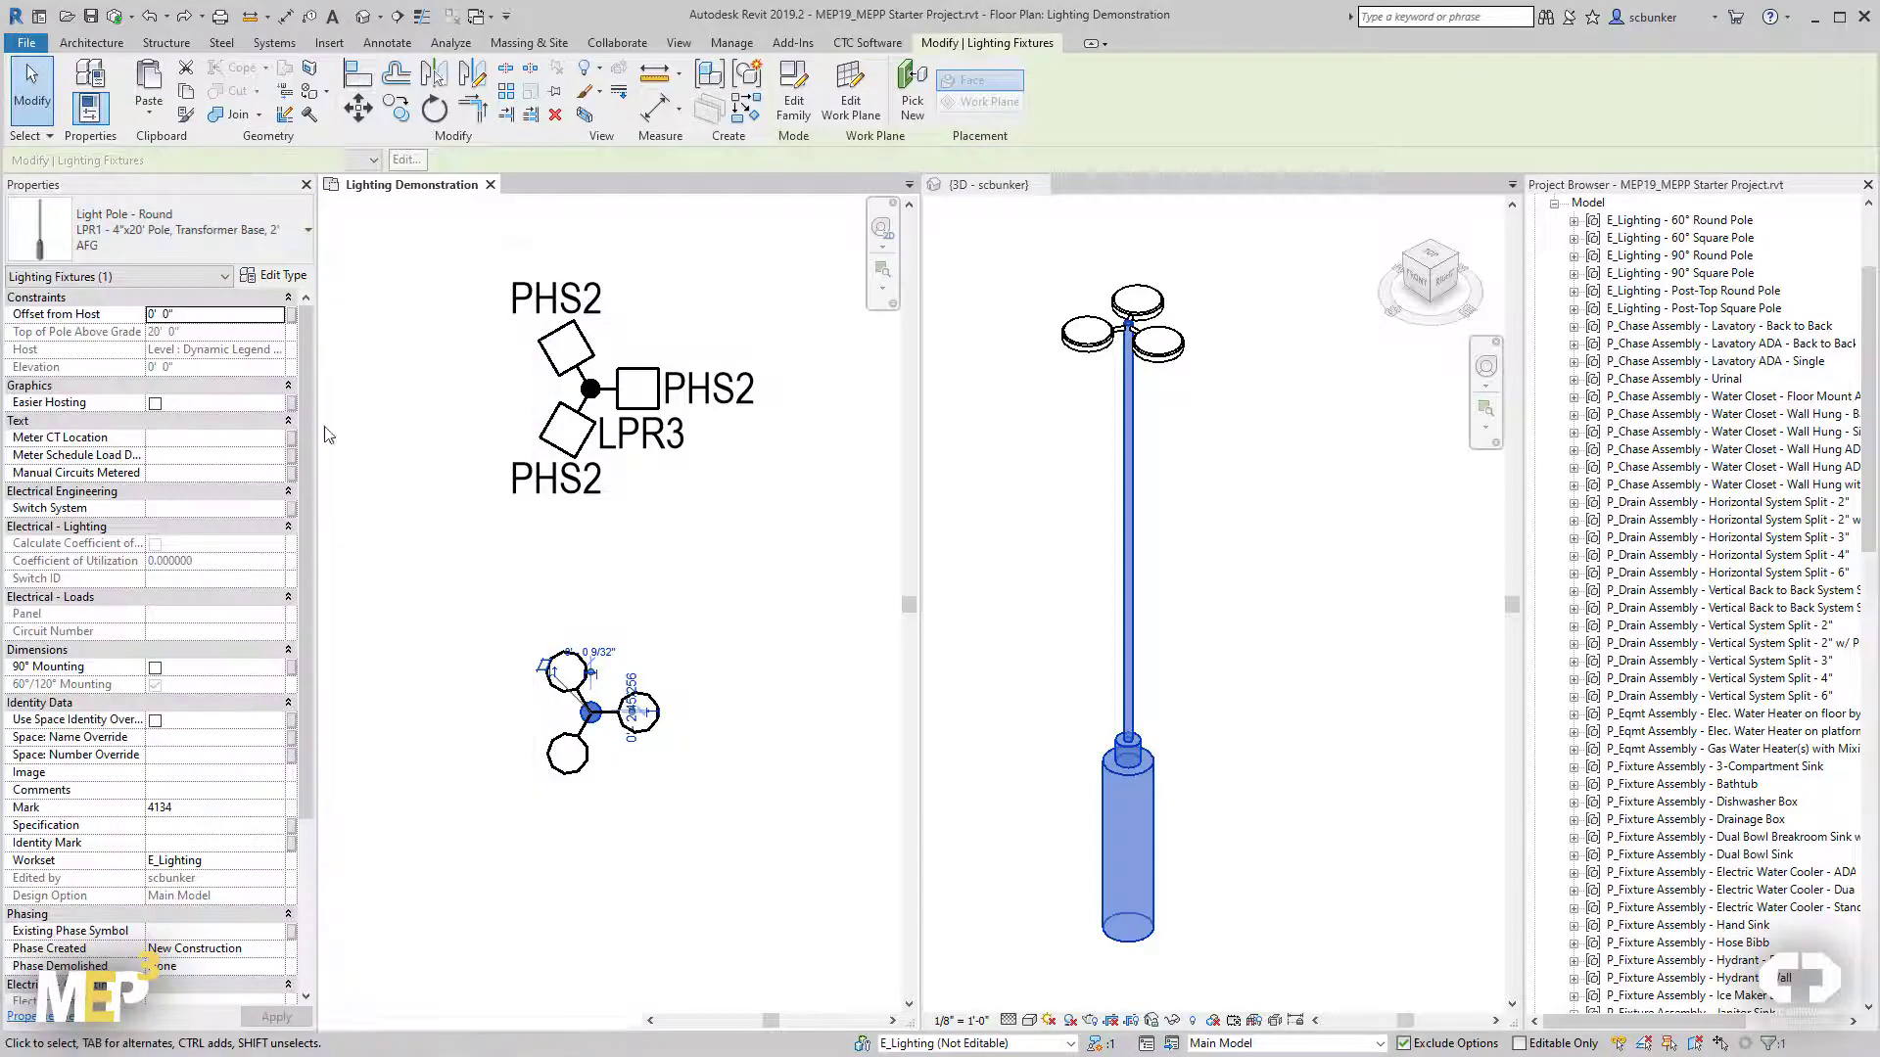
pyautogui.click(424, 444)
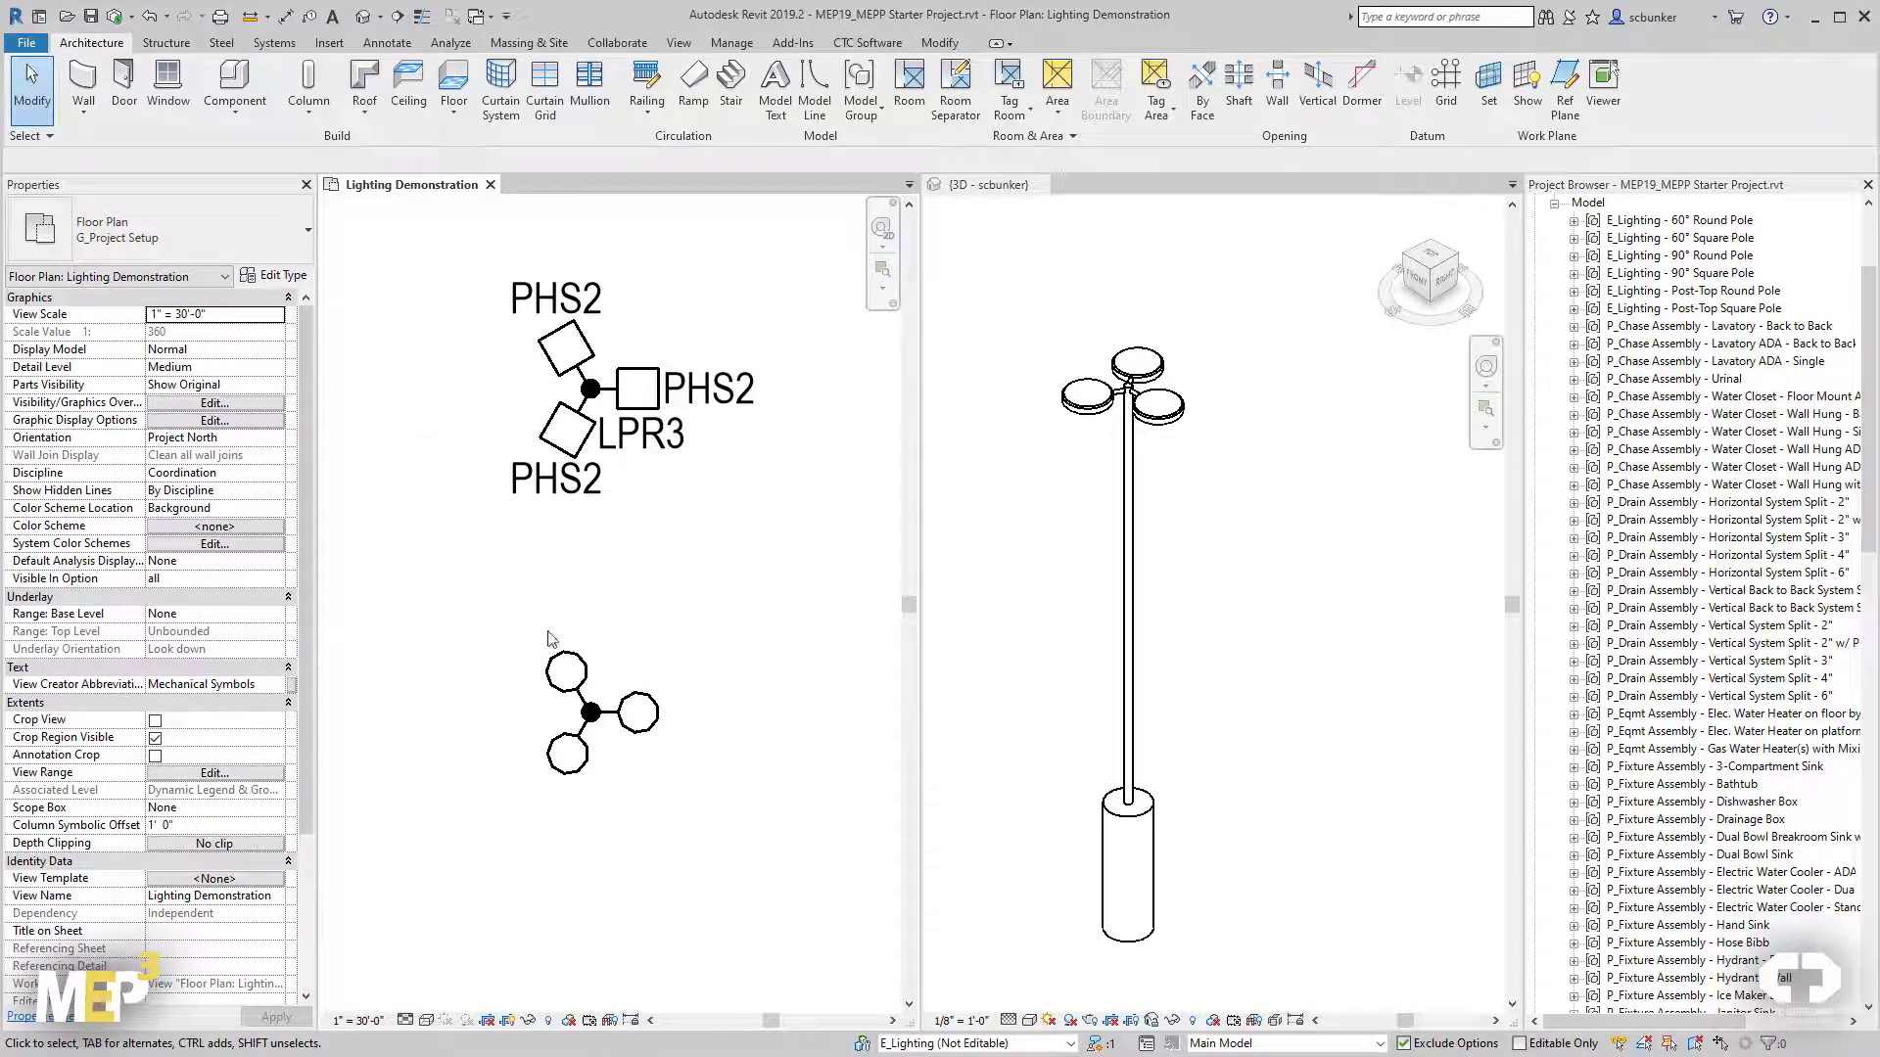
# Change the three round light heads on the pole to the Pole Light - Square (also flood) type PHS2 - Cree OSQ.
pyautogui.click(566, 672)
pyautogui.keyDown('ctrl'); pyautogui.click(567, 755); pyautogui.keyUp('ctrl')
pyautogui.keyDown('ctrl'); pyautogui.click(655, 730); pyautogui.keyUp('ctrl')
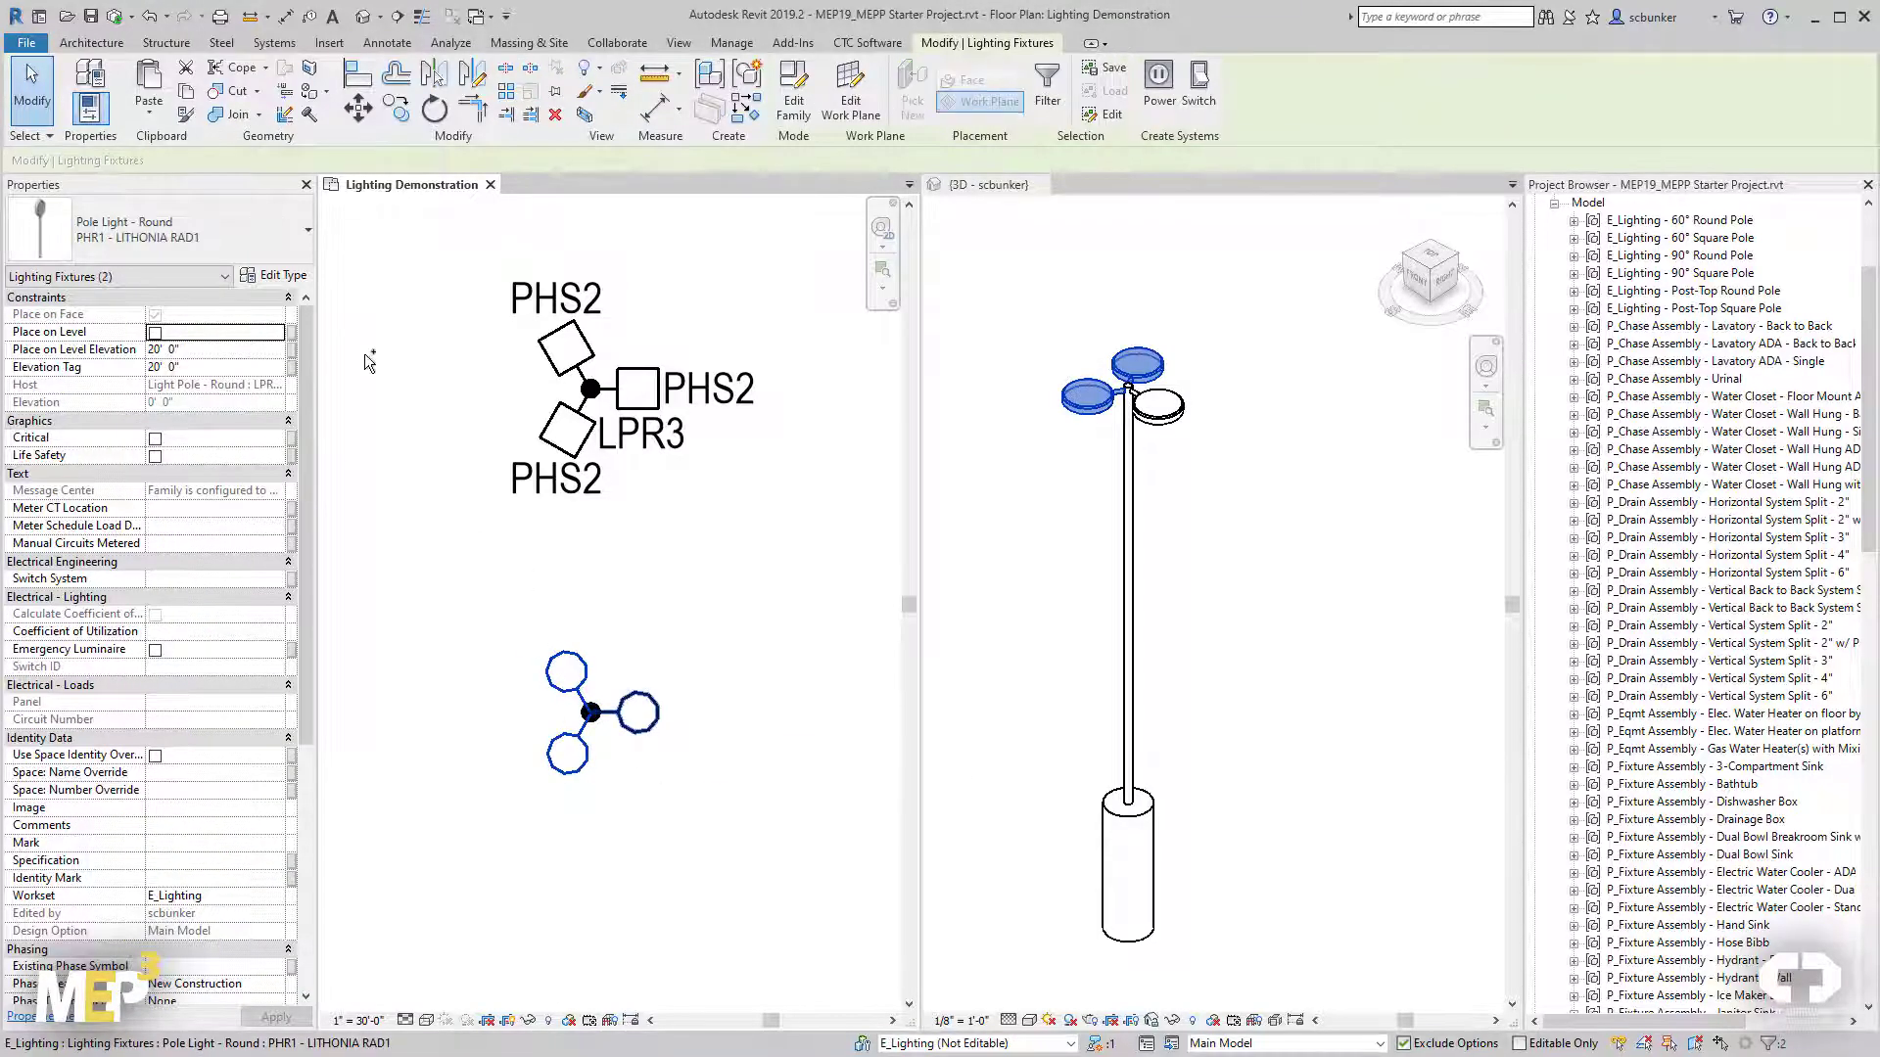
pyautogui.click(273, 241)
pyautogui.scroll(-5, 352, 494)
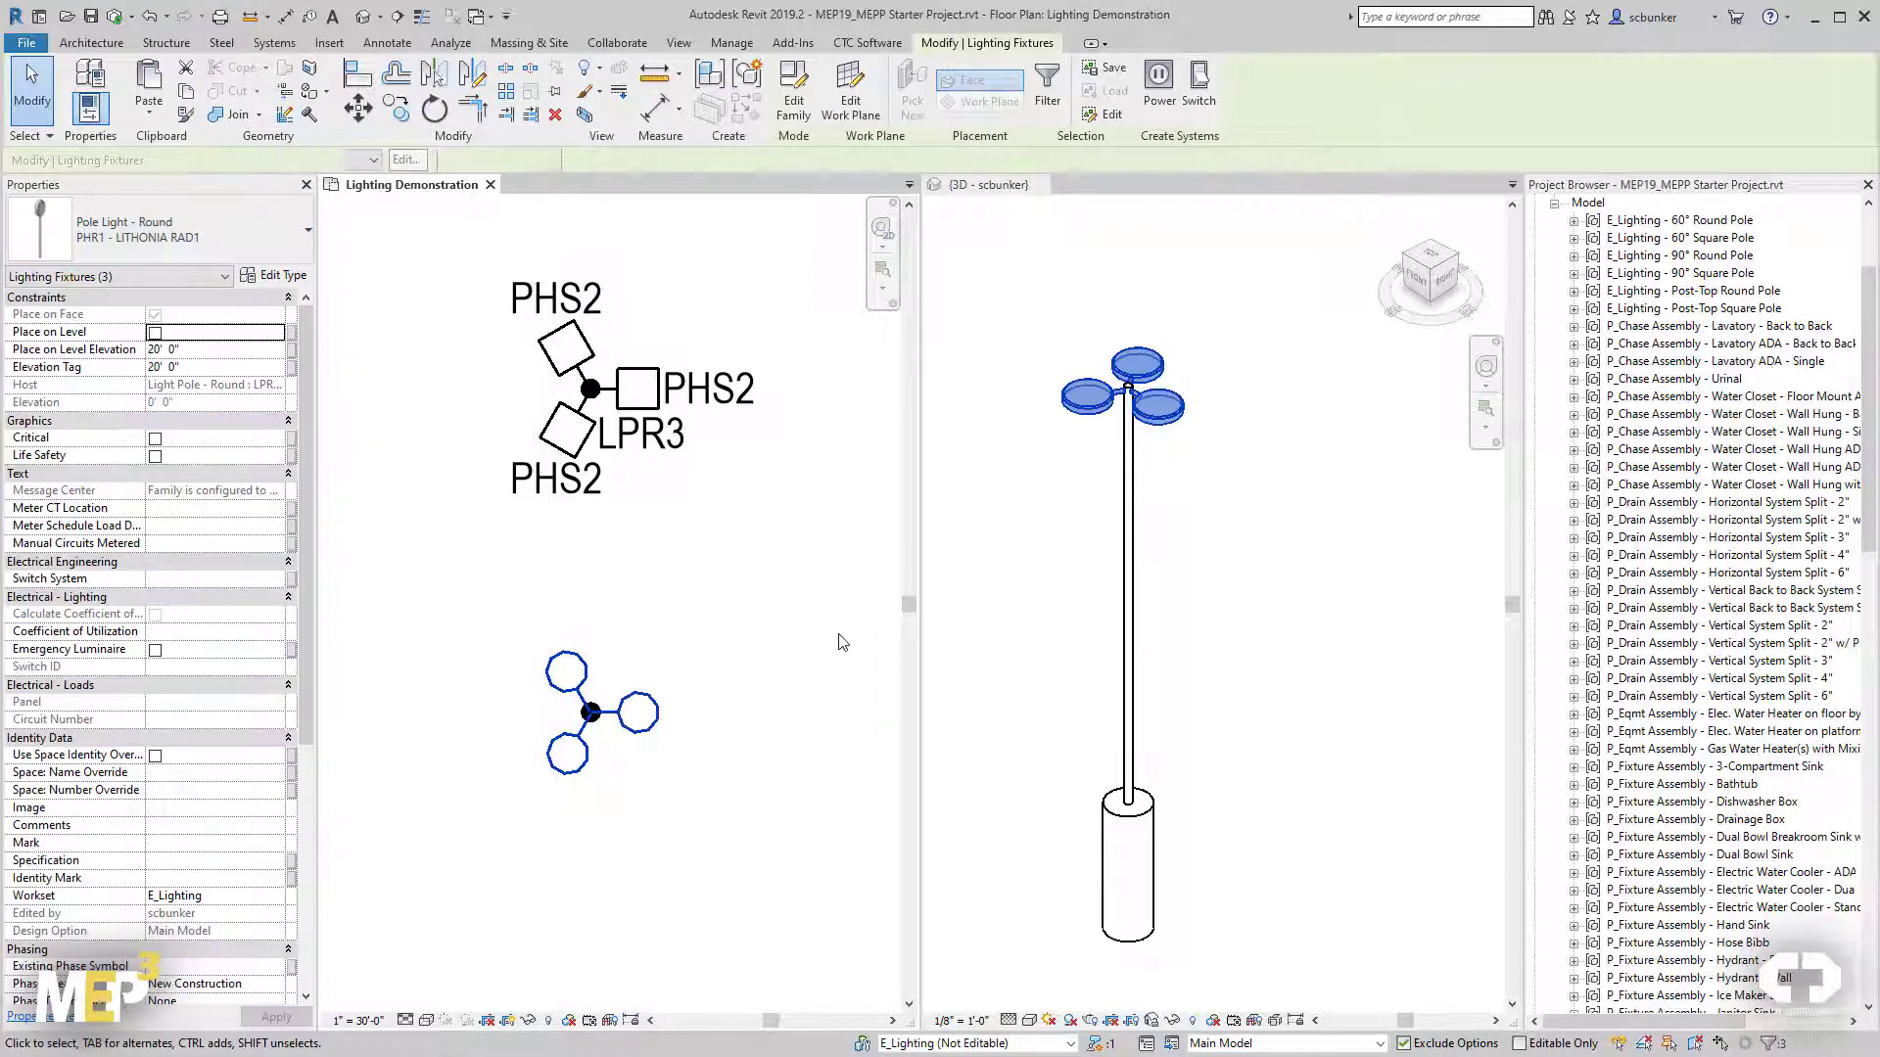
pyautogui.click(817, 653)
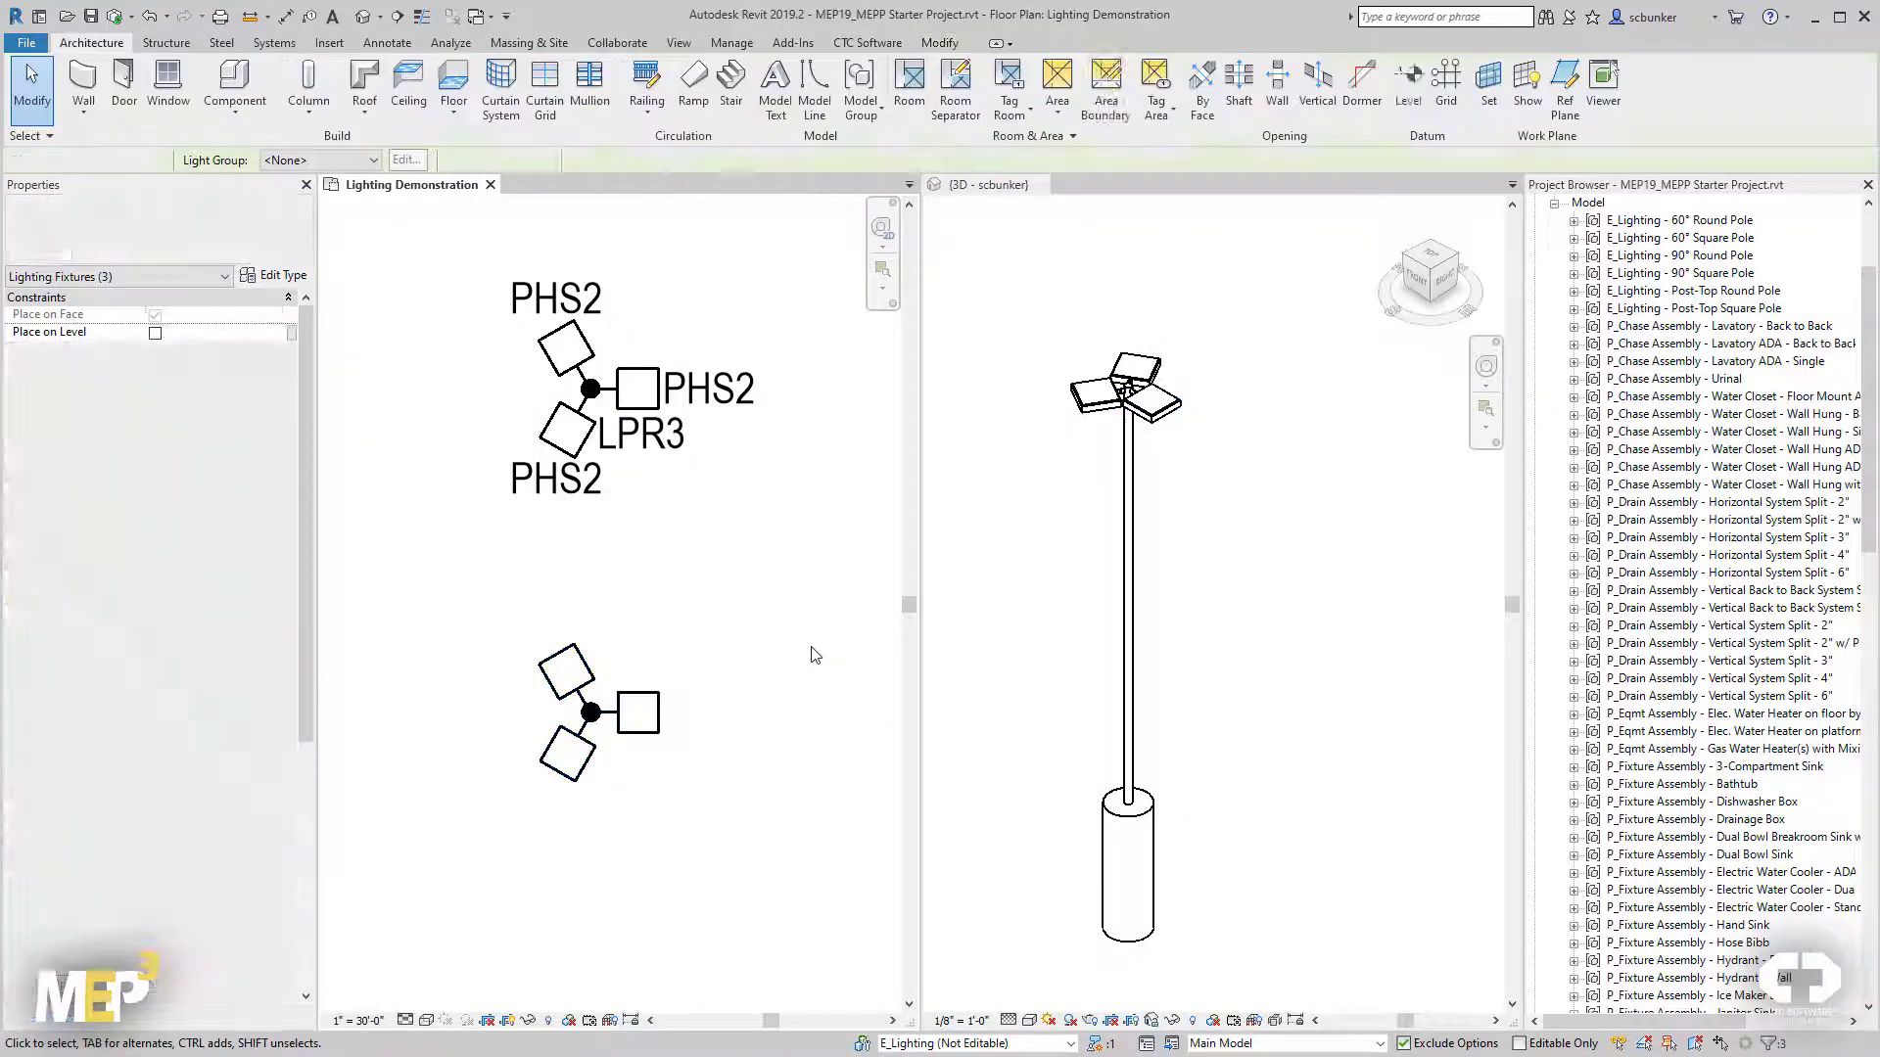
# Tag the three square light heads by category, placing each PHS2 tag beside its head.
pyautogui.press('t')
pyautogui.press('g')
pyautogui.click(587, 680)
pyautogui.moveTo(585, 731); pyautogui.dragTo(508, 819)
pyautogui.click(621, 707)
pyautogui.click(589, 767)
pyautogui.press('Escape')
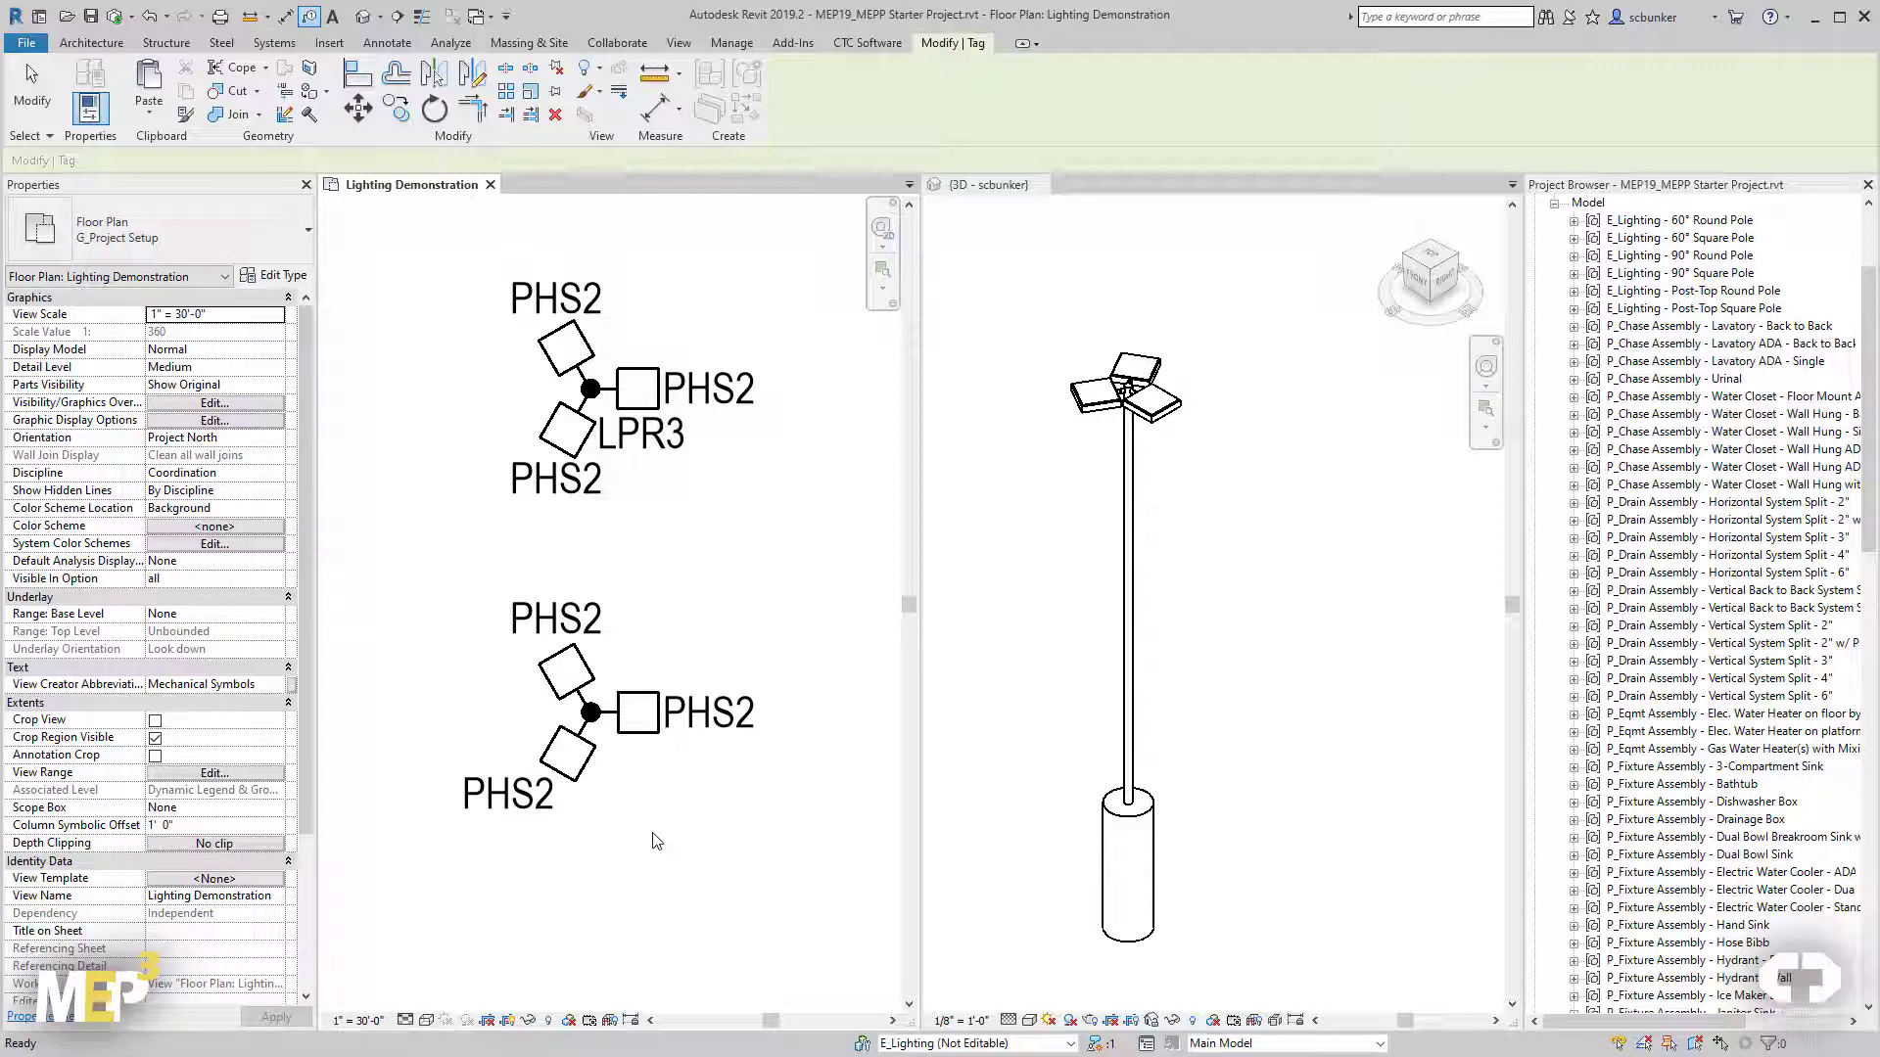
# Place another E_Lighting - 60° Round Pole model group in the plan, below the pole with the tagged square heads.
pyautogui.moveTo(681, 922); pyautogui.dragTo(692, 556, button='middle')
pyautogui.press('p')
pyautogui.press('g')
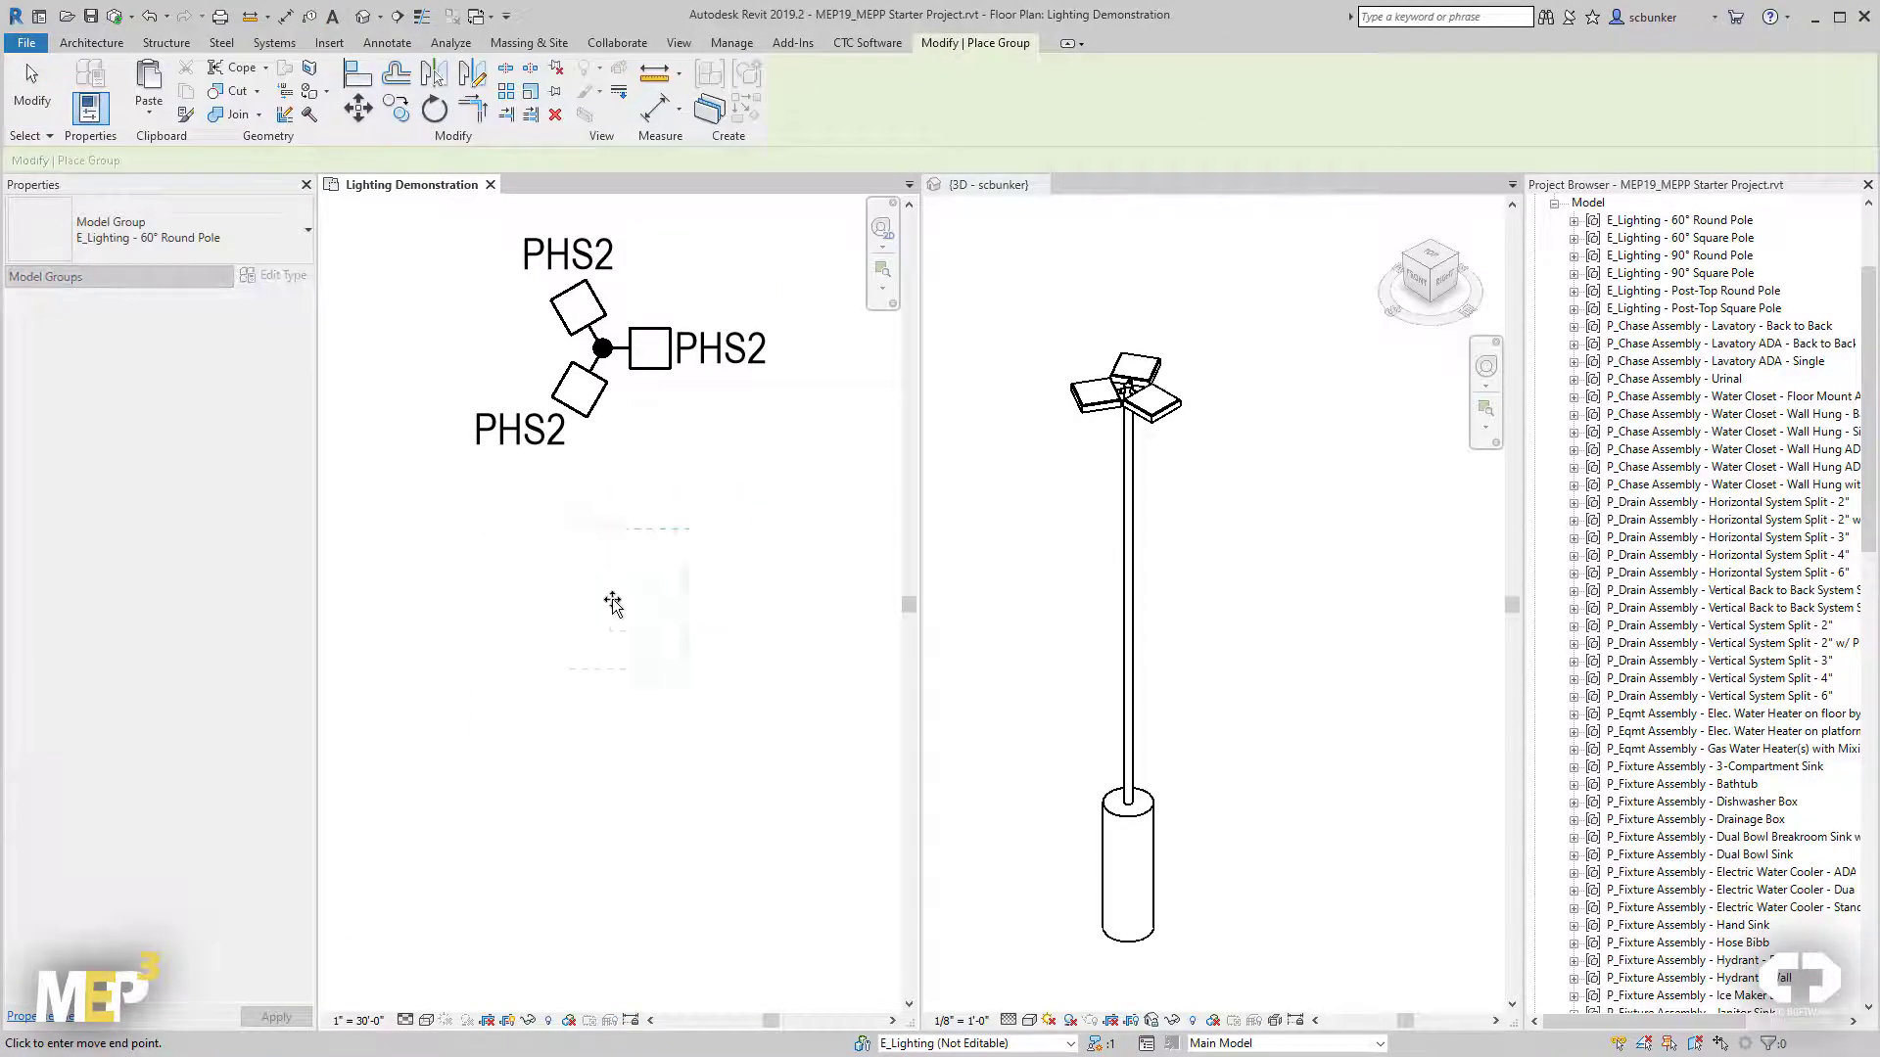
pyautogui.click(602, 620)
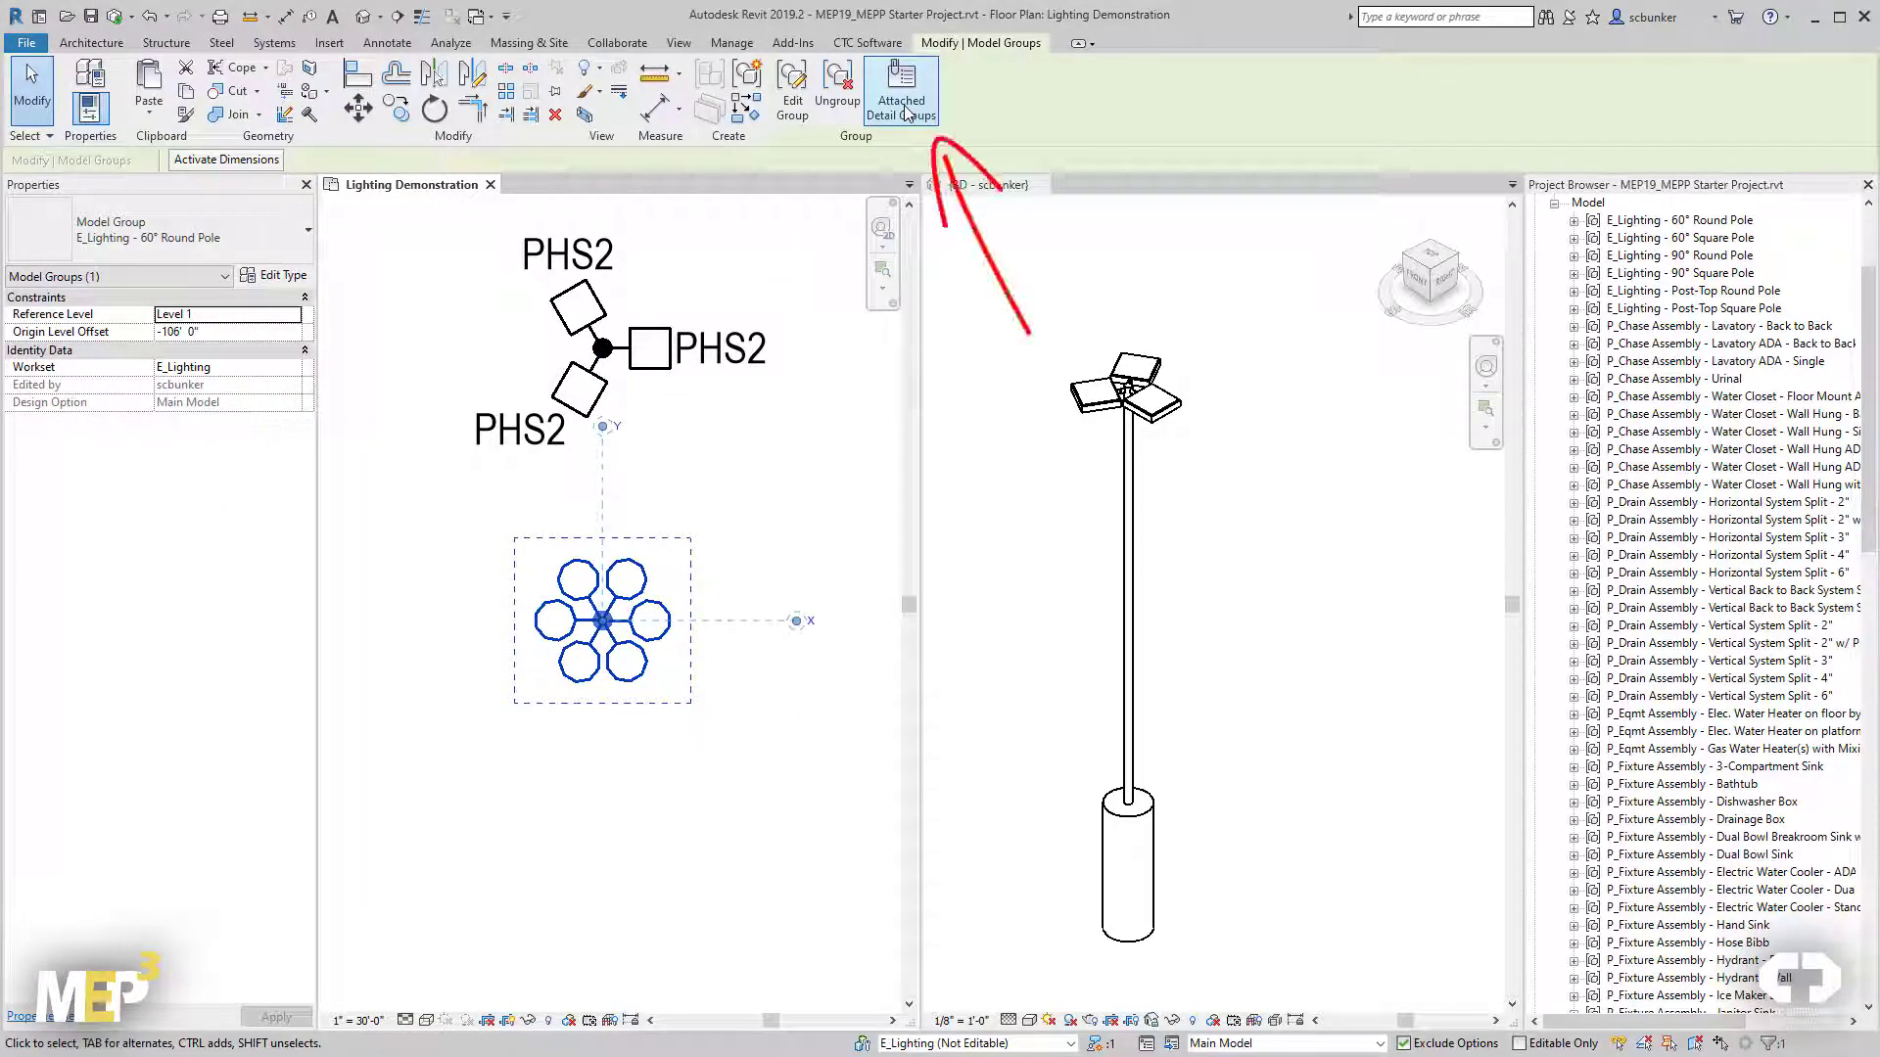
# Add the attached detail group Floor Plan: Identity to the newly placed 60° round pole group.
pyautogui.click(903, 106)
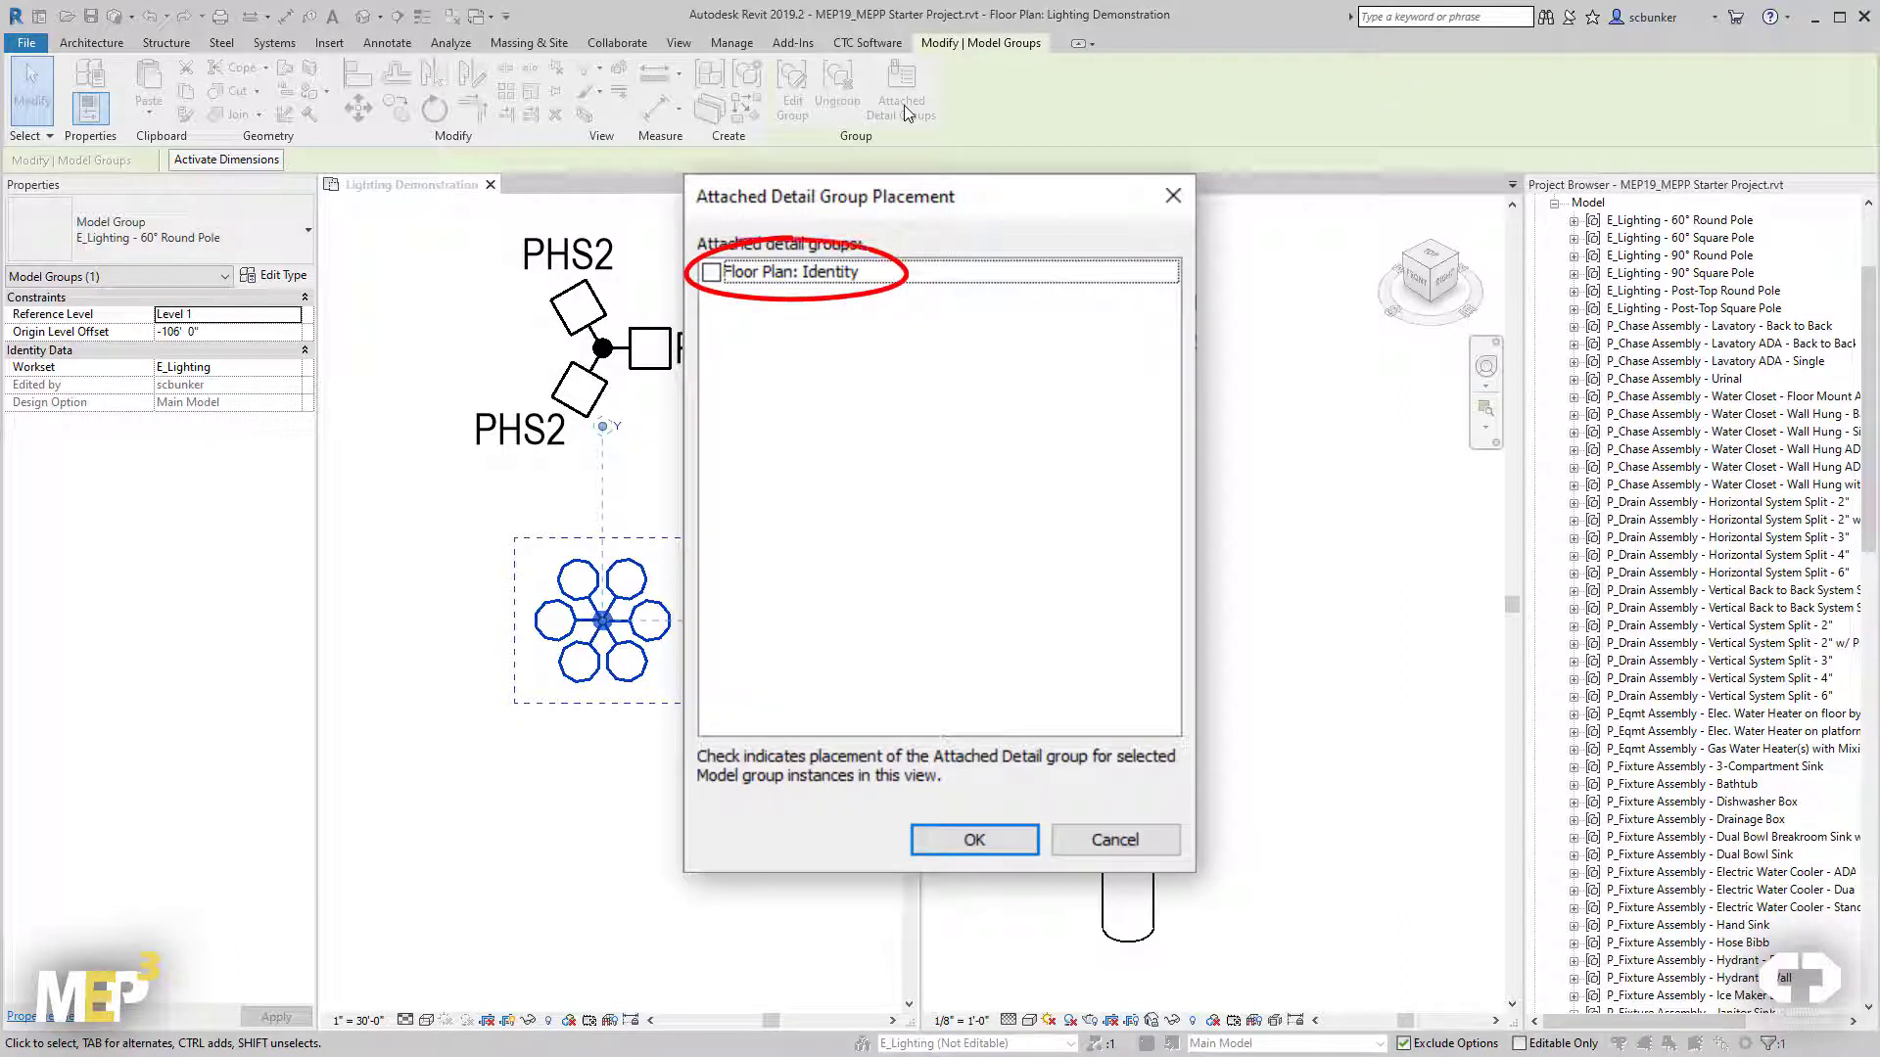
pyautogui.click(711, 272)
pyautogui.click(932, 840)
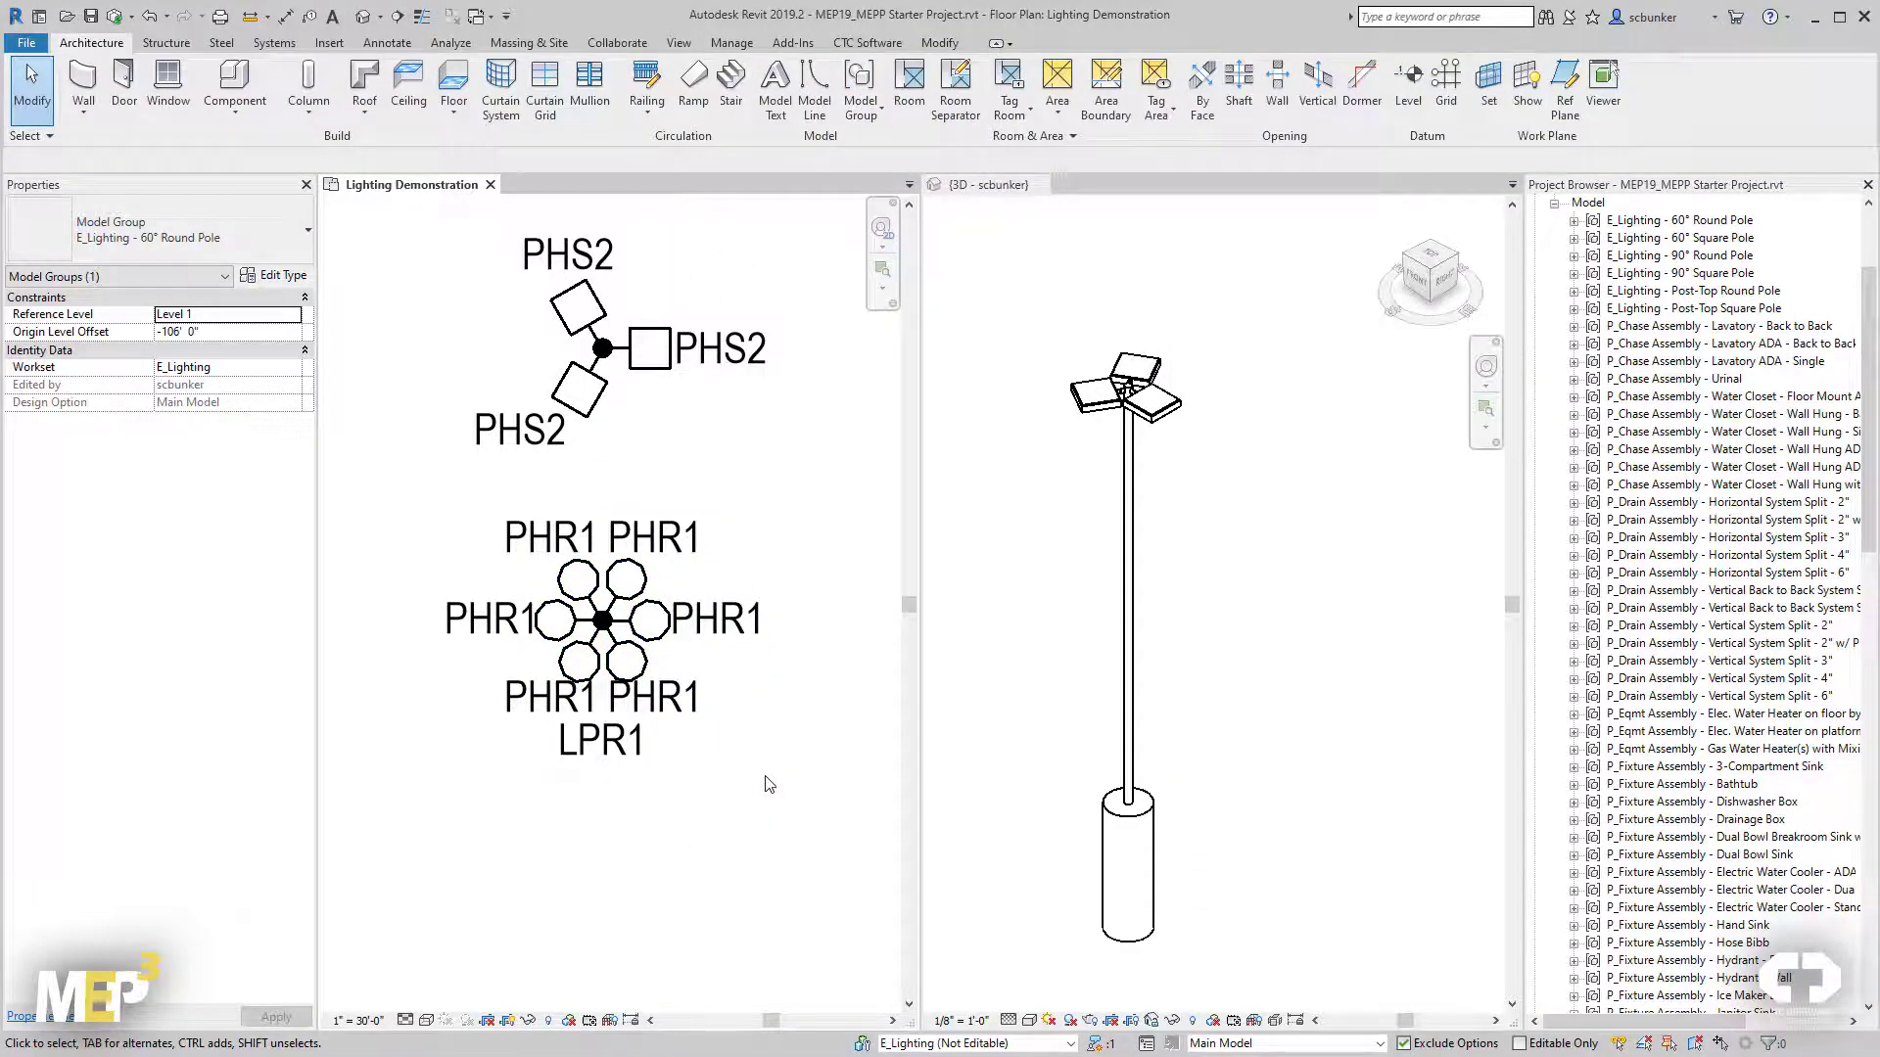
# Ungroup the tagged pole's model group together with its attached detail group.
pyautogui.click(766, 785)
pyautogui.press('u')
pyautogui.press('g')
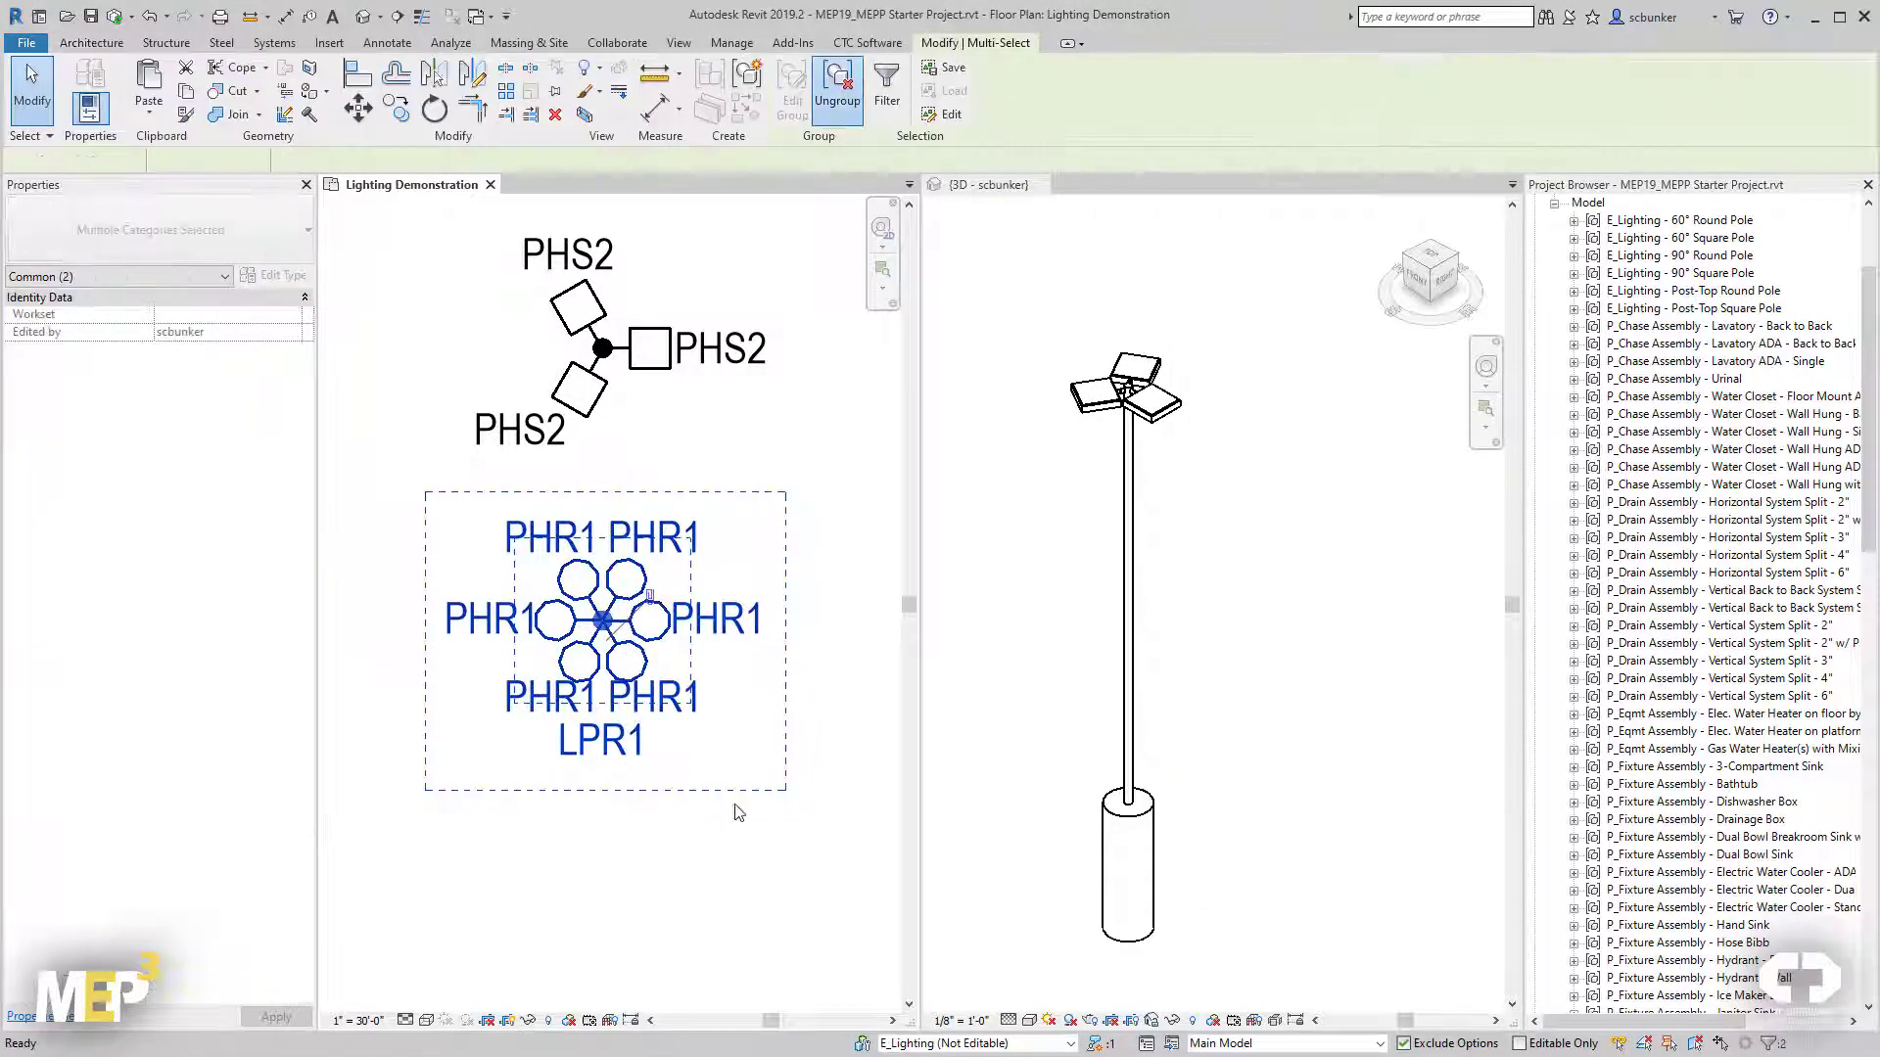
# Delete the left, upper-right and lower-right PHR1 light heads from the ungrouped, tagged pole.
pyautogui.click(629, 624)
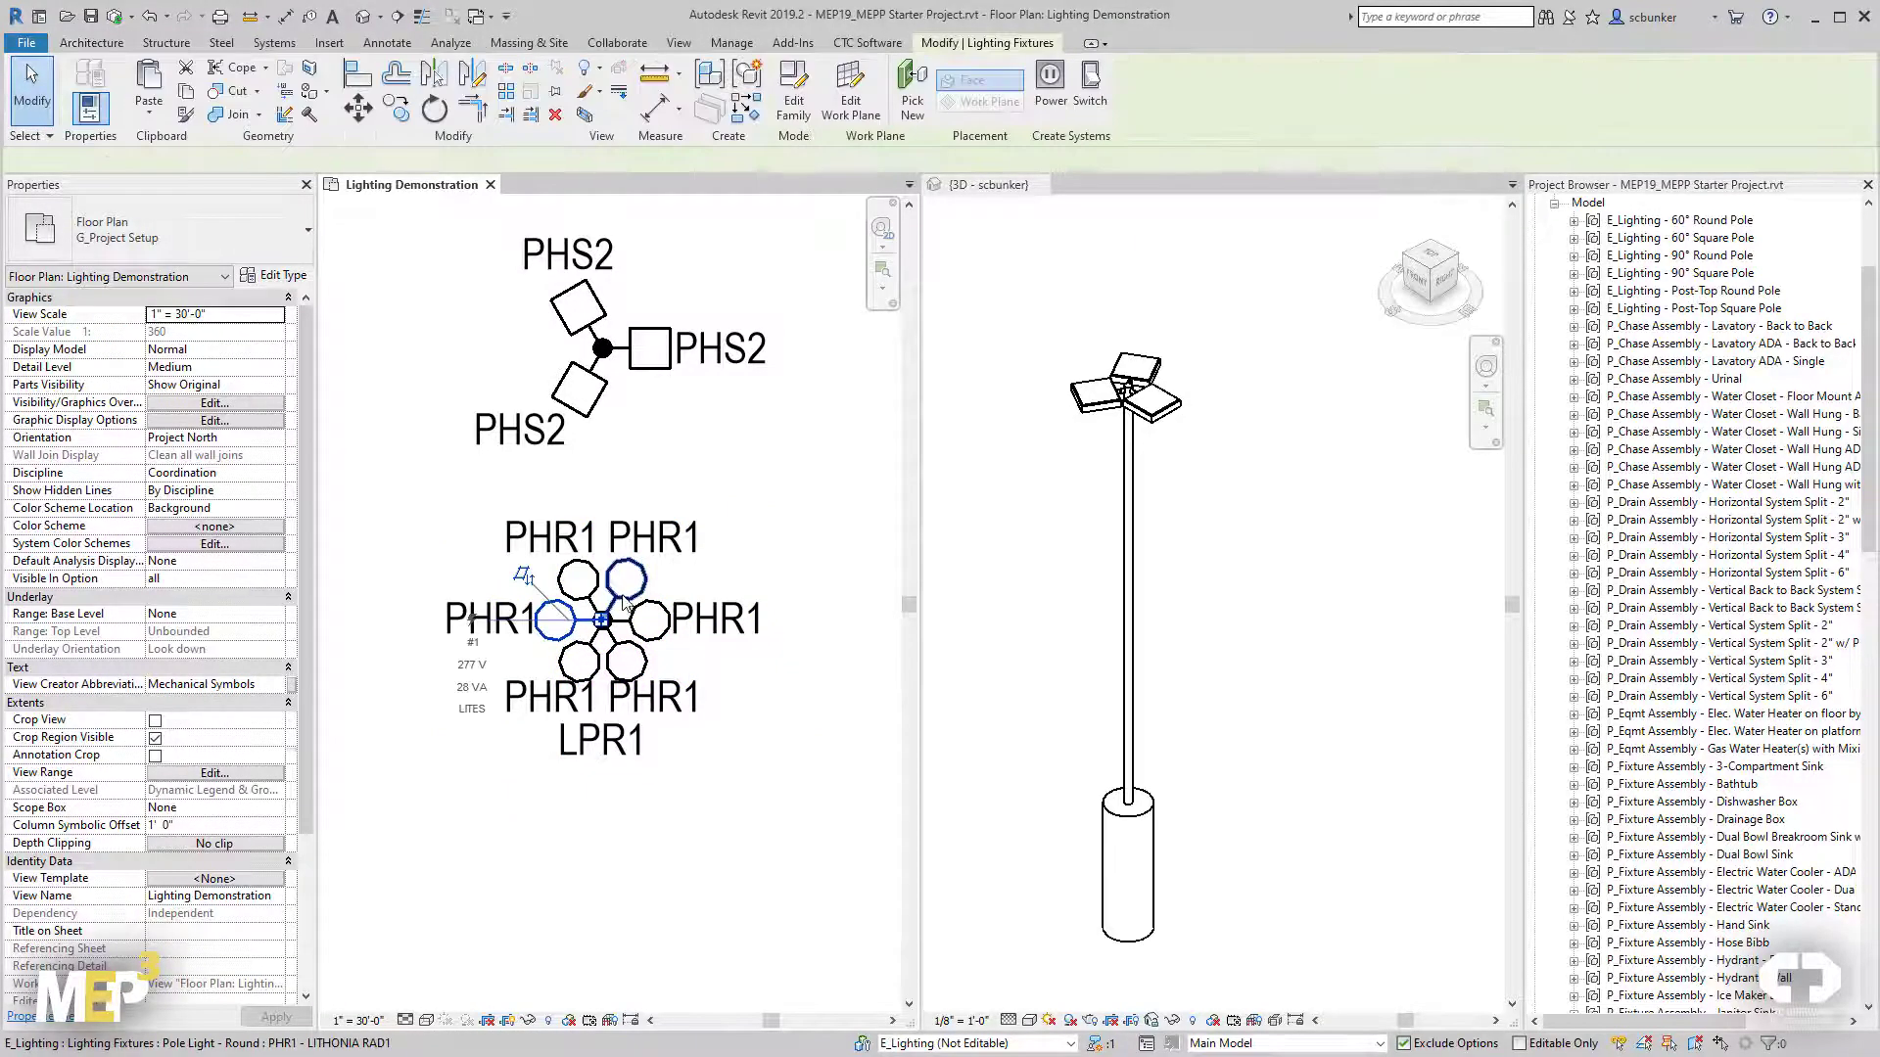
pyautogui.keyDown('ctrl'); pyautogui.click(627, 655); pyautogui.keyUp('ctrl')
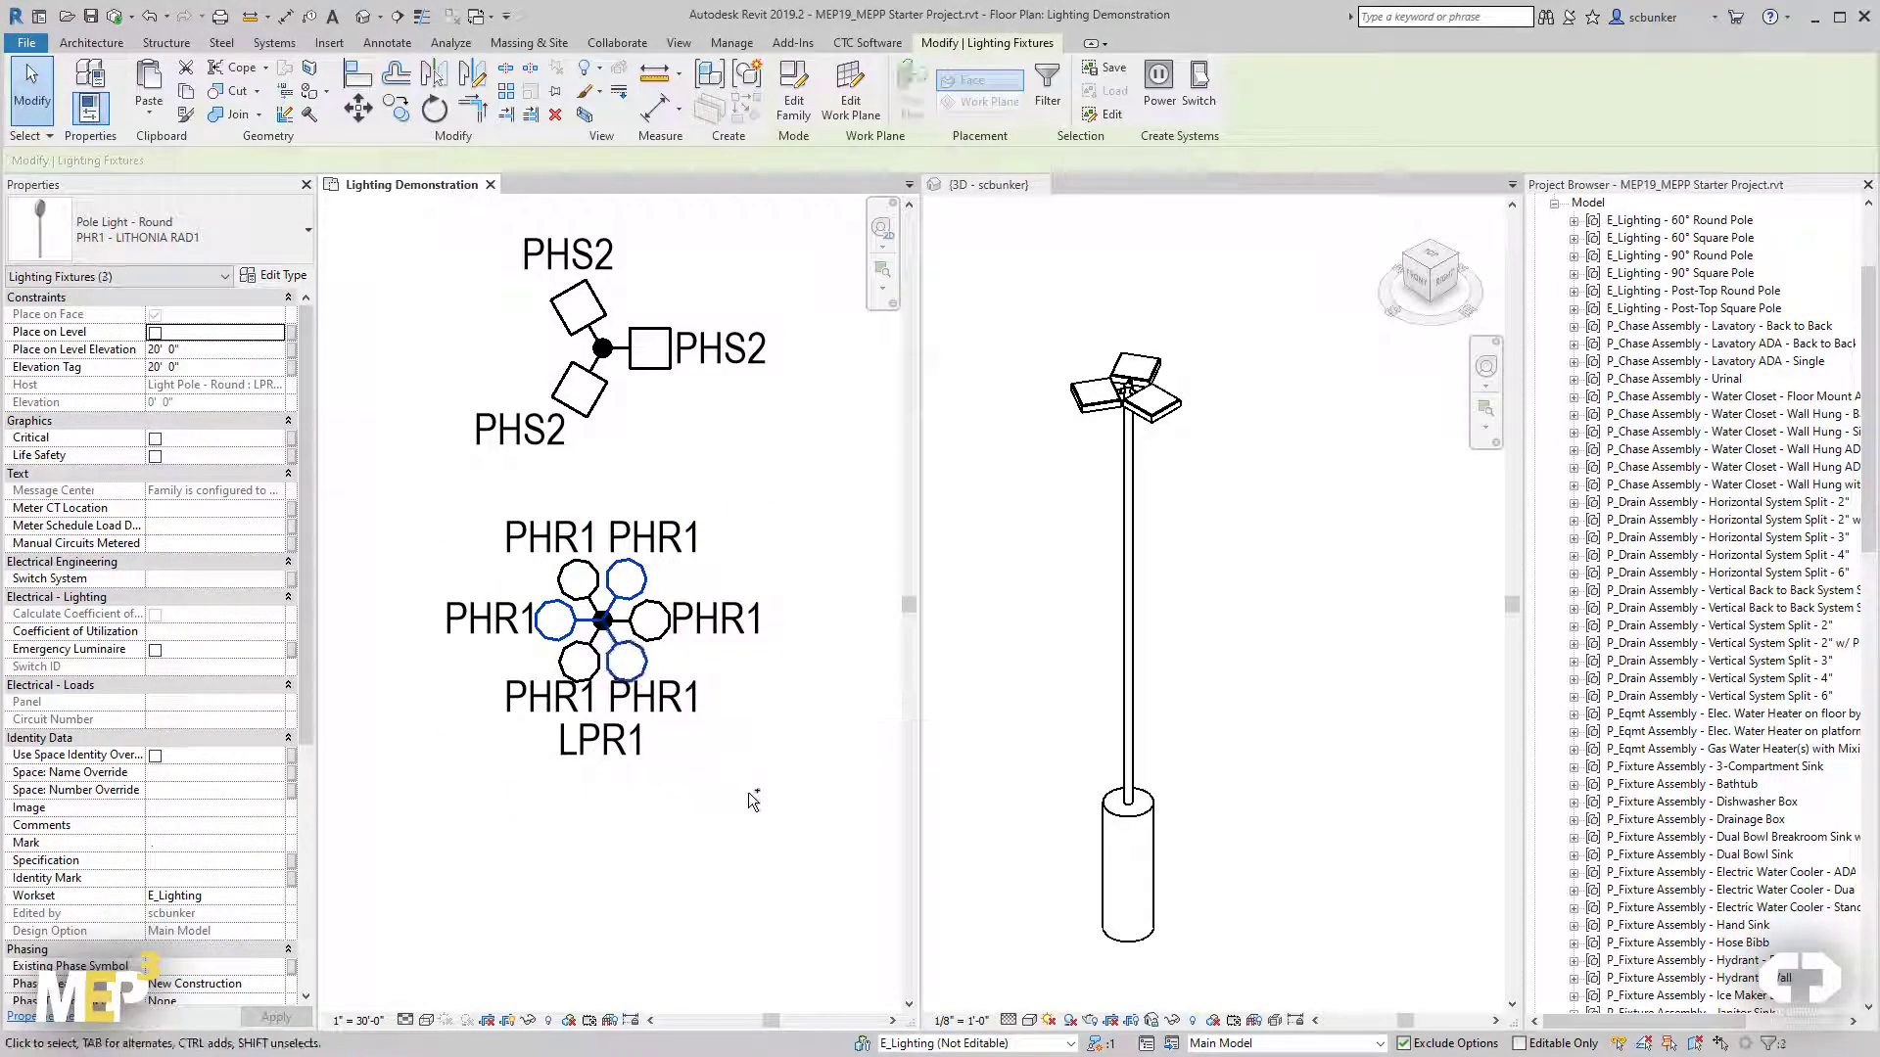
pyautogui.press('Delete')
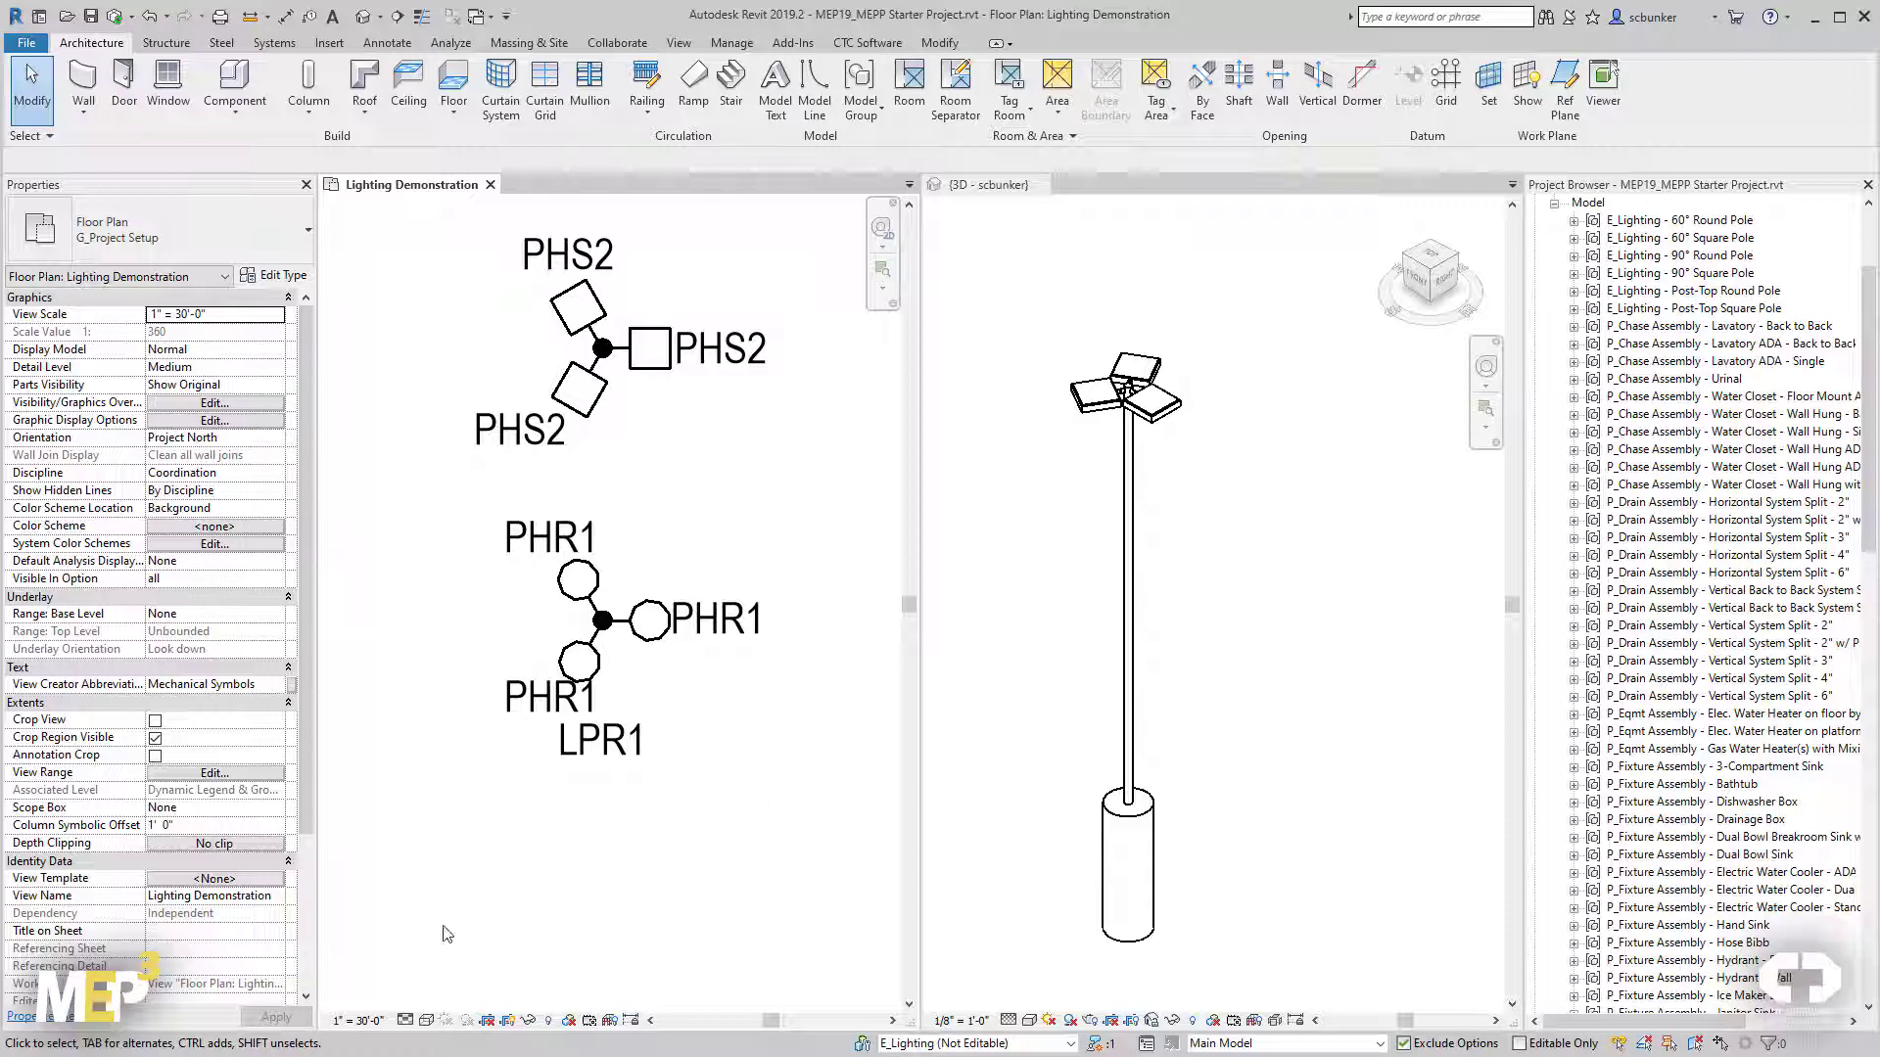
# Set the plan's view scale to 1" = 40'-0" and move the round-head pole's PHR1 and LPR1 tags clear of the light heads.
pyautogui.click(360, 1020)
pyautogui.click(382, 803)
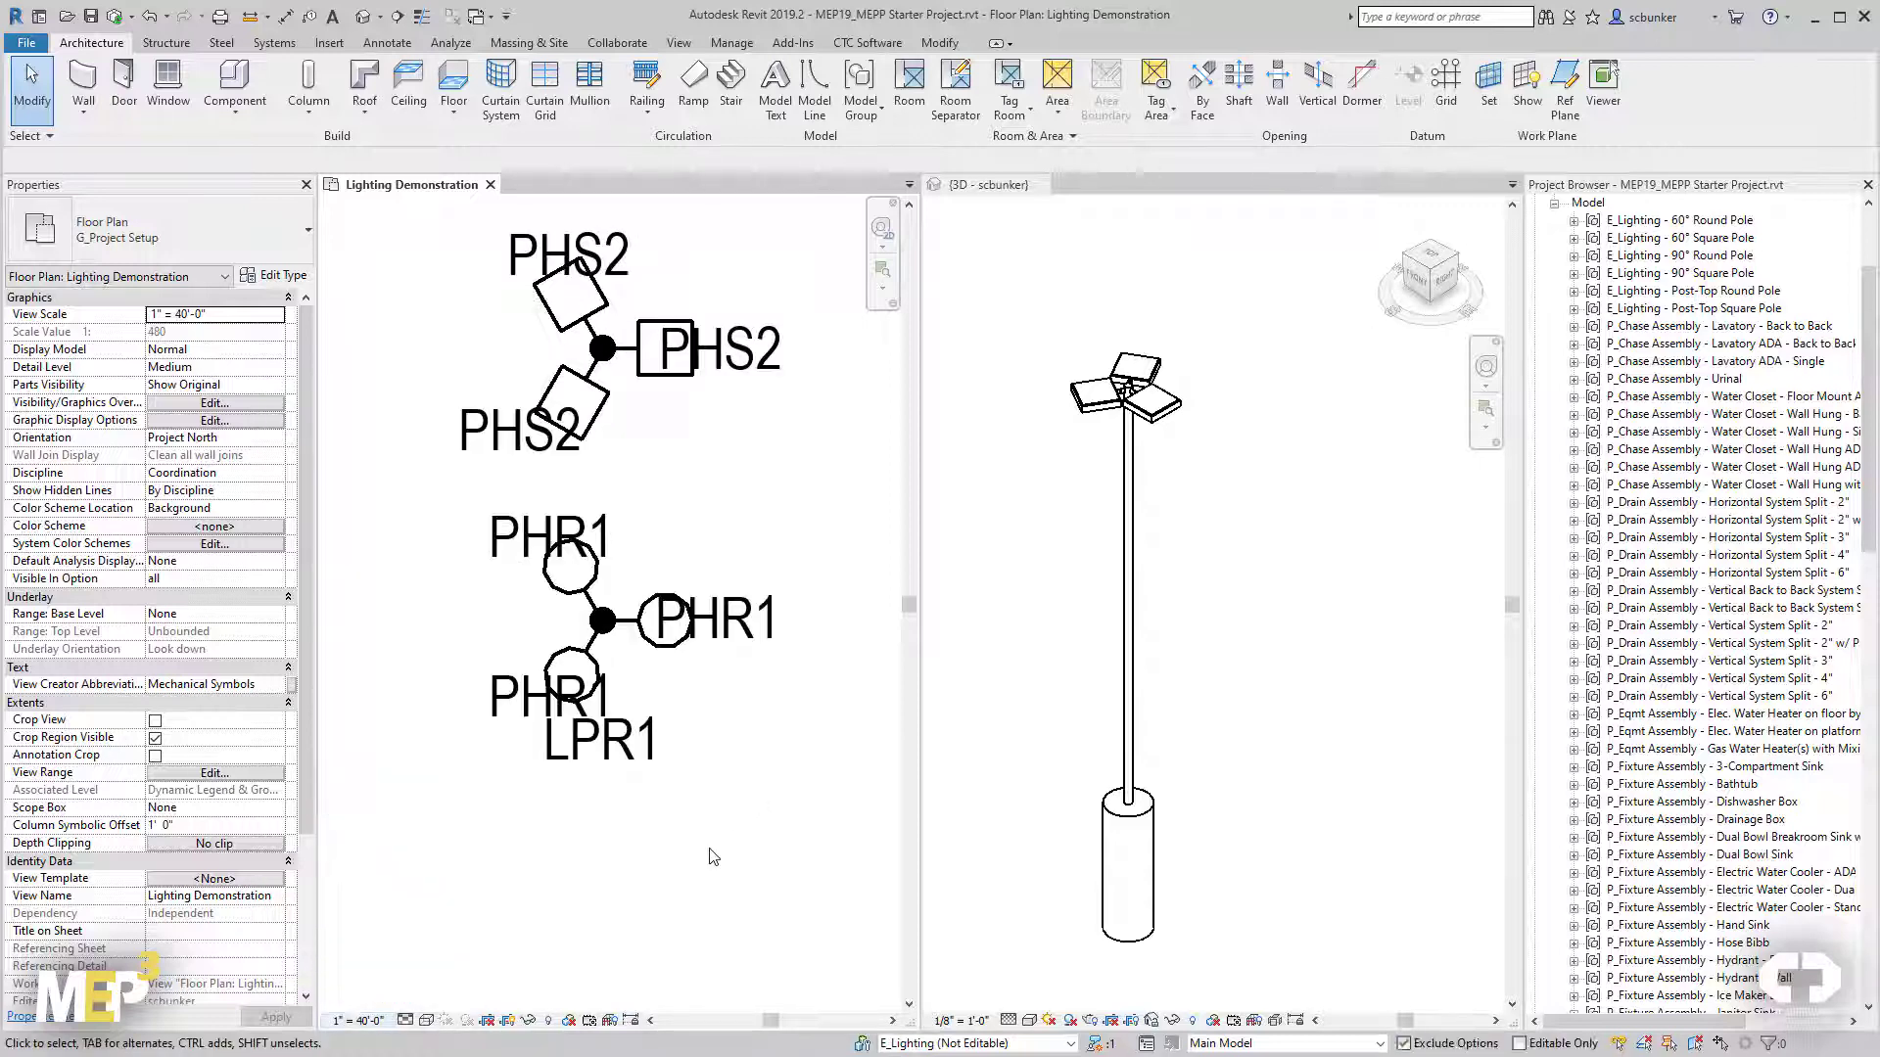
pyautogui.moveTo(715, 658); pyautogui.dragTo(758, 650)
pyautogui.moveTo(562, 575); pyautogui.dragTo(549, 553)
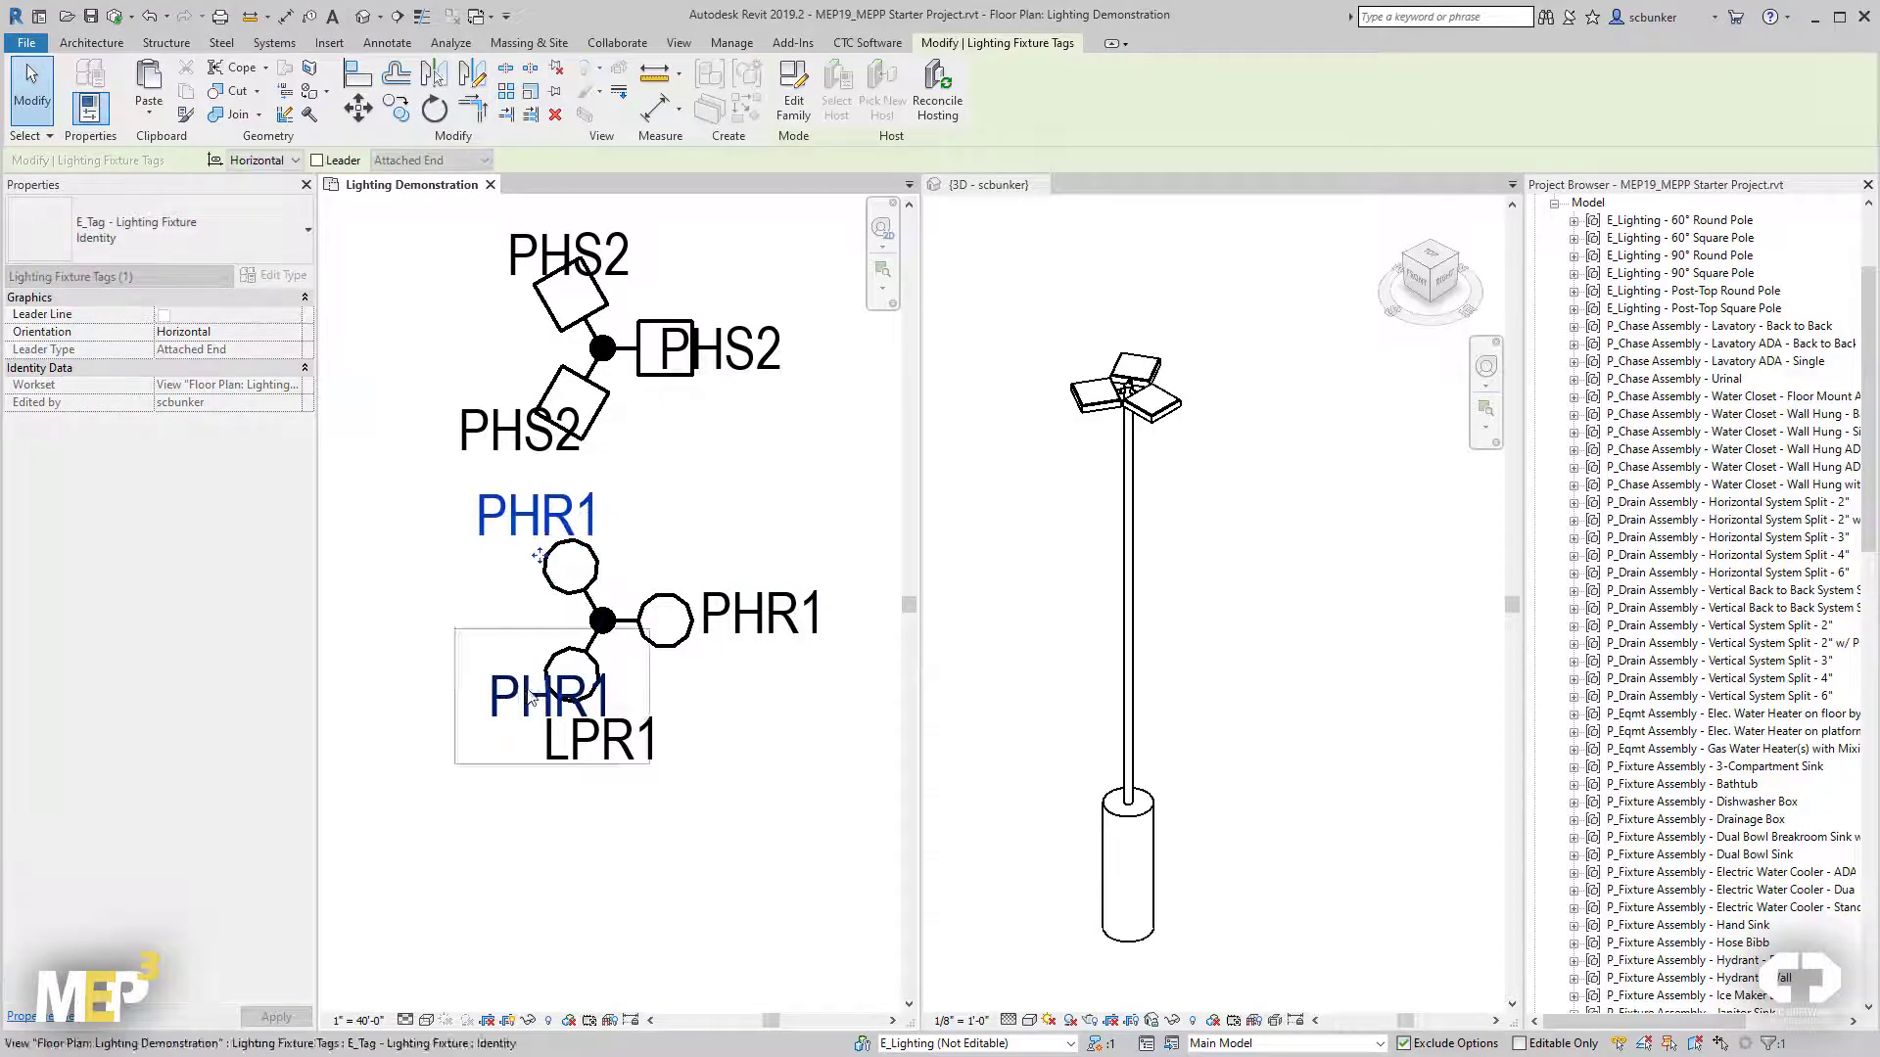
pyautogui.moveTo(551, 736); pyautogui.dragTo(492, 754)
pyautogui.moveTo(681, 745); pyautogui.dragTo(769, 695)
pyautogui.press('Escape')
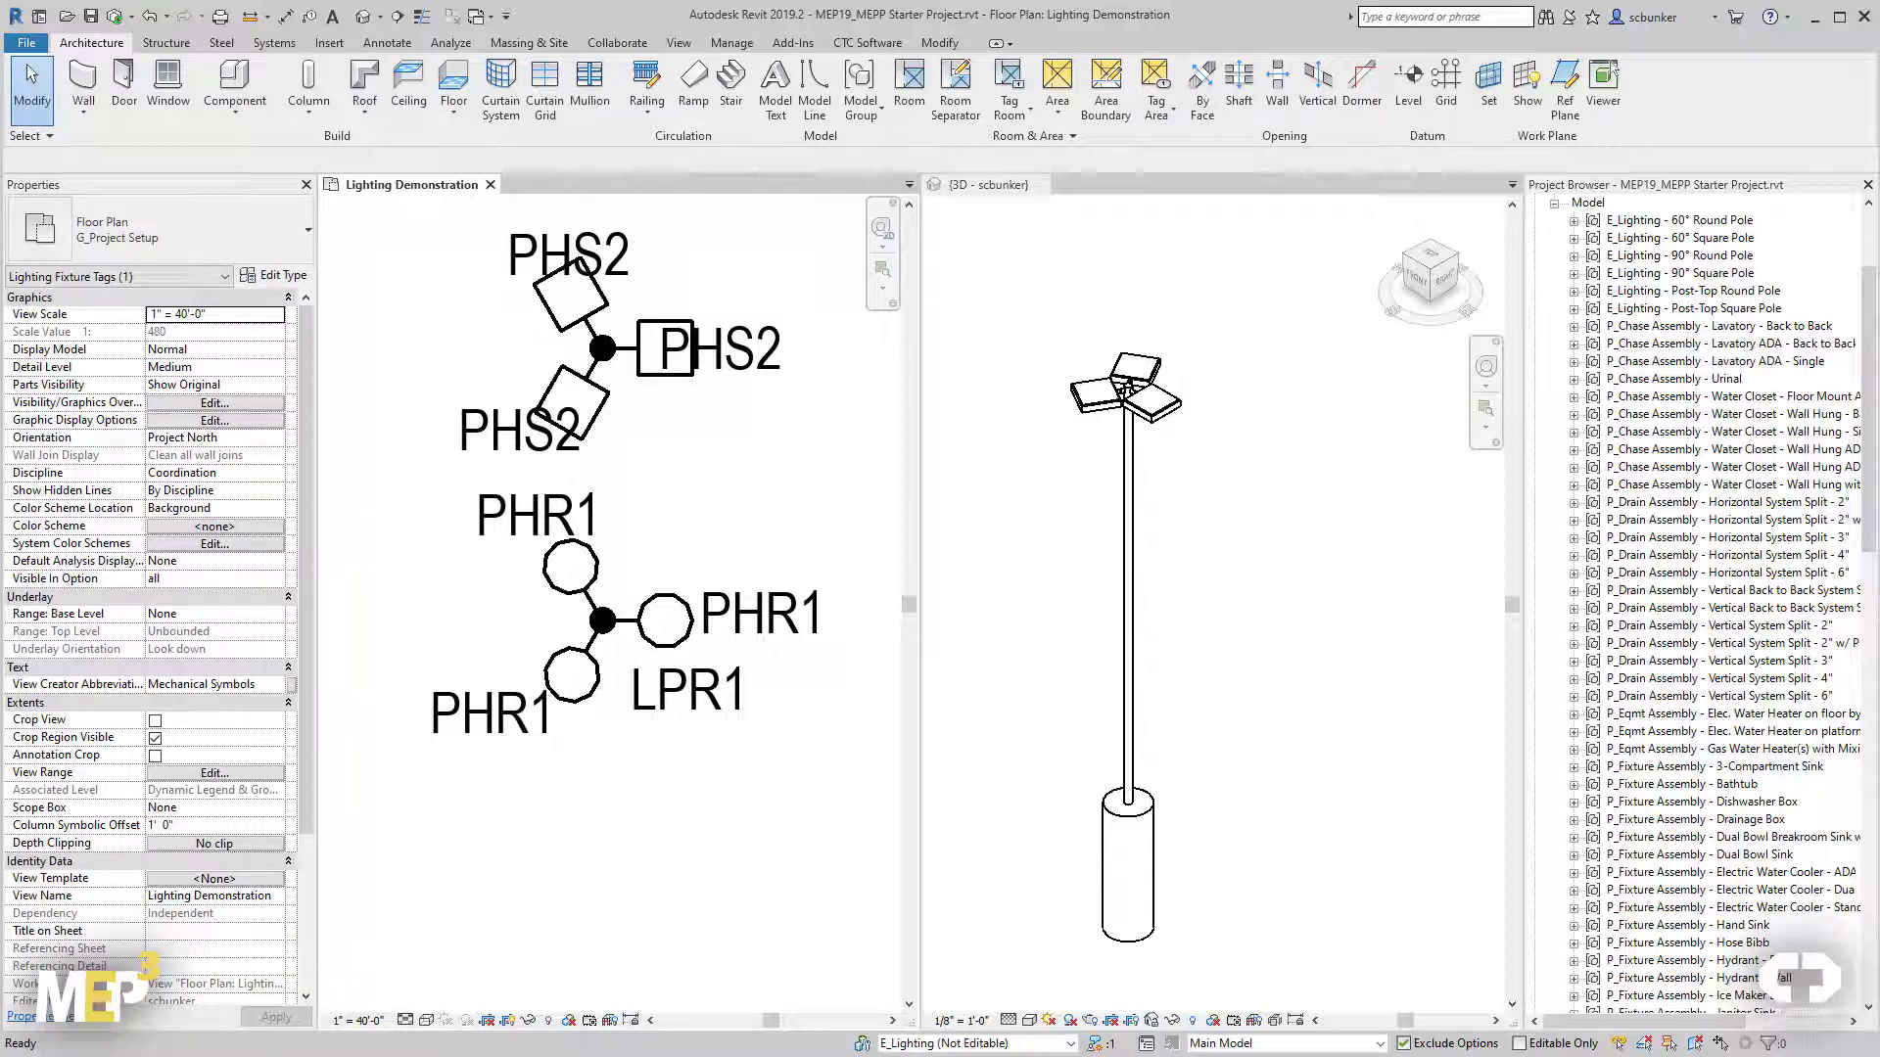
# Place another E_Lighting - 60° Round Pole model group in the empty area below the tagged round-head pole.
pyautogui.moveTo(699, 857); pyautogui.dragTo(663, 441, button='middle')
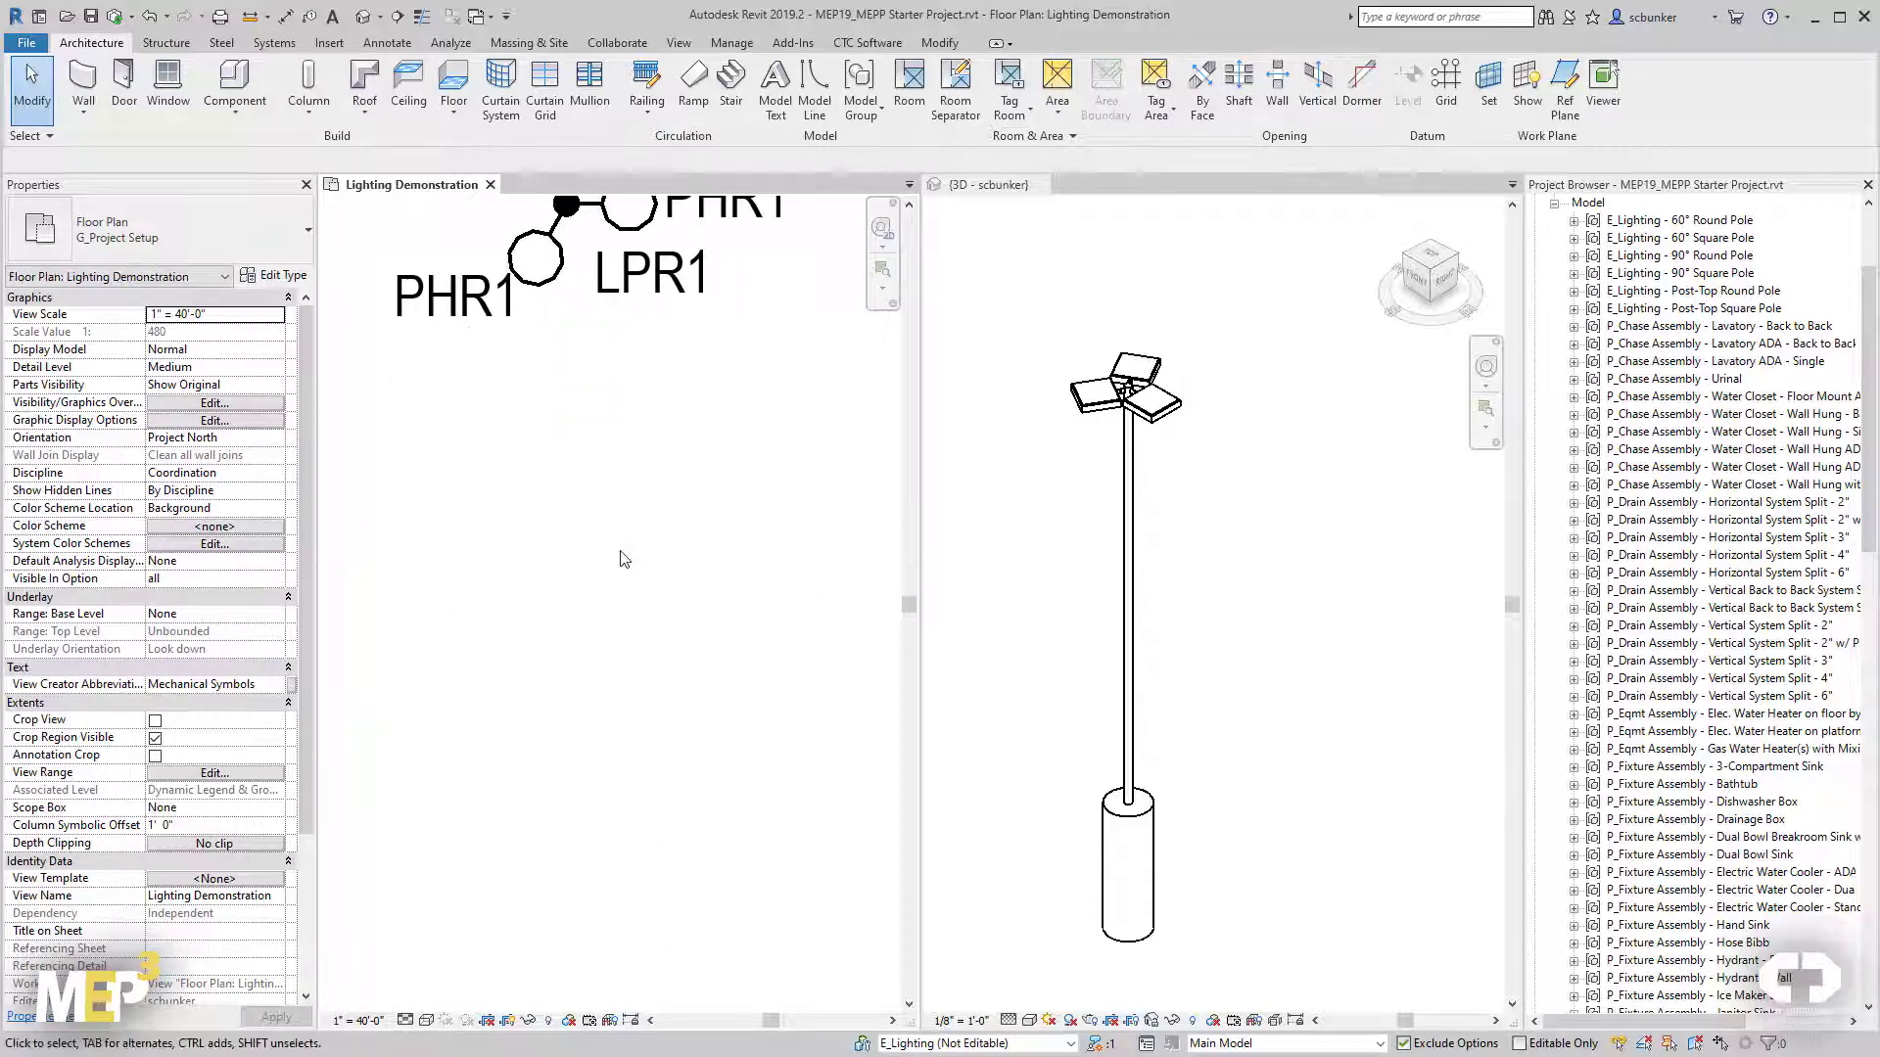
pyautogui.press('p')
pyautogui.press('g')
pyautogui.click(577, 604)
# Tag all six light heads of the new round pole group by category, arranging the tags around the outside of the heads.
pyautogui.press('t')
pyautogui.press('g')
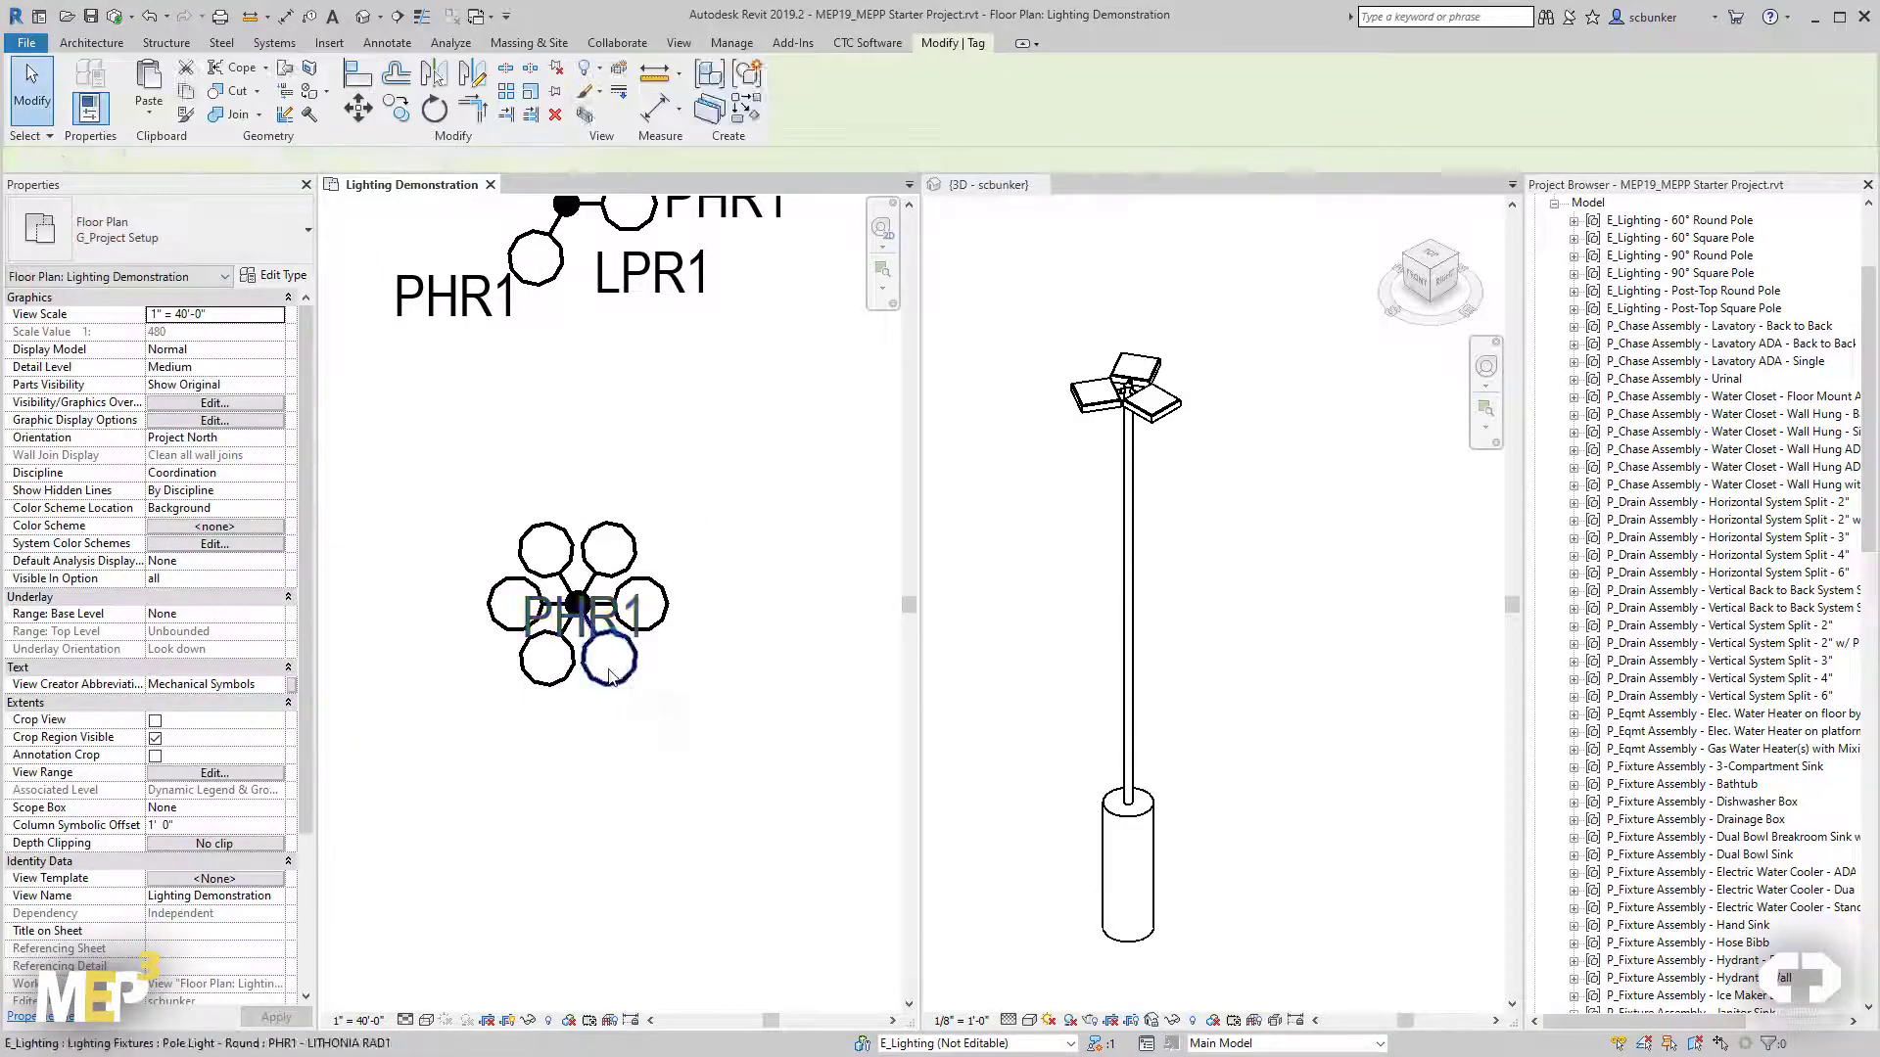
pyautogui.click(609, 662)
pyautogui.moveTo(585, 629); pyautogui.dragTo(501, 749)
pyautogui.click(642, 604)
pyautogui.click(609, 550)
pyautogui.click(556, 562)
pyautogui.click(515, 604)
pyautogui.click(546, 660)
pyautogui.press('Escape')
pyautogui.press('Escape')
# Group the pole's six tags as an attached detail group named Demonstration and expand the 60° Round Pole group's list of detail groups.
pyautogui.click(664, 725)
pyautogui.keyDown('ctrl'); pyautogui.click(499, 710); pyautogui.keyUp('ctrl')
pyautogui.keyDown('ctrl'); pyautogui.click(421, 604); pyautogui.keyUp('ctrl')
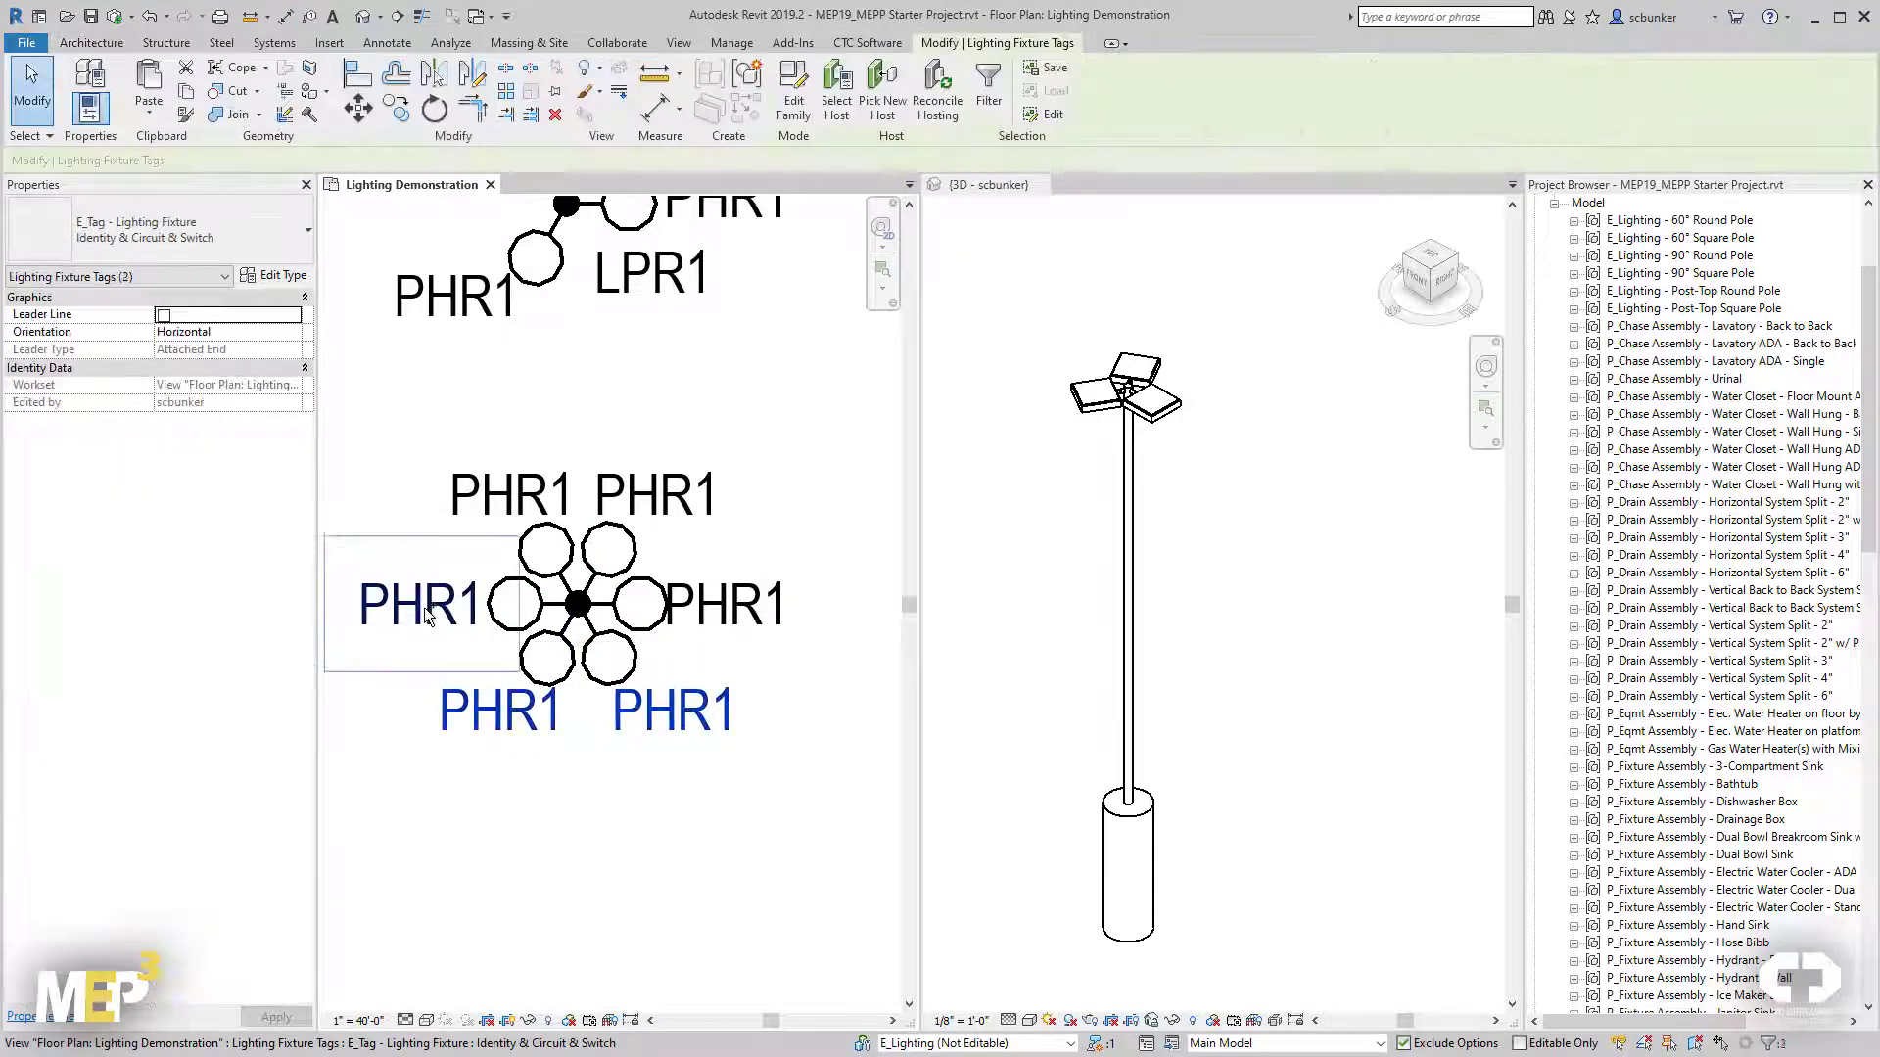
pyautogui.keyDown('ctrl'); pyautogui.click(509, 494); pyautogui.keyUp('ctrl')
pyautogui.keyDown('ctrl'); pyautogui.click(654, 494); pyautogui.keyUp('ctrl')
pyautogui.keyDown('ctrl'); pyautogui.click(724, 604); pyautogui.keyUp('ctrl')
pyautogui.click(748, 115)
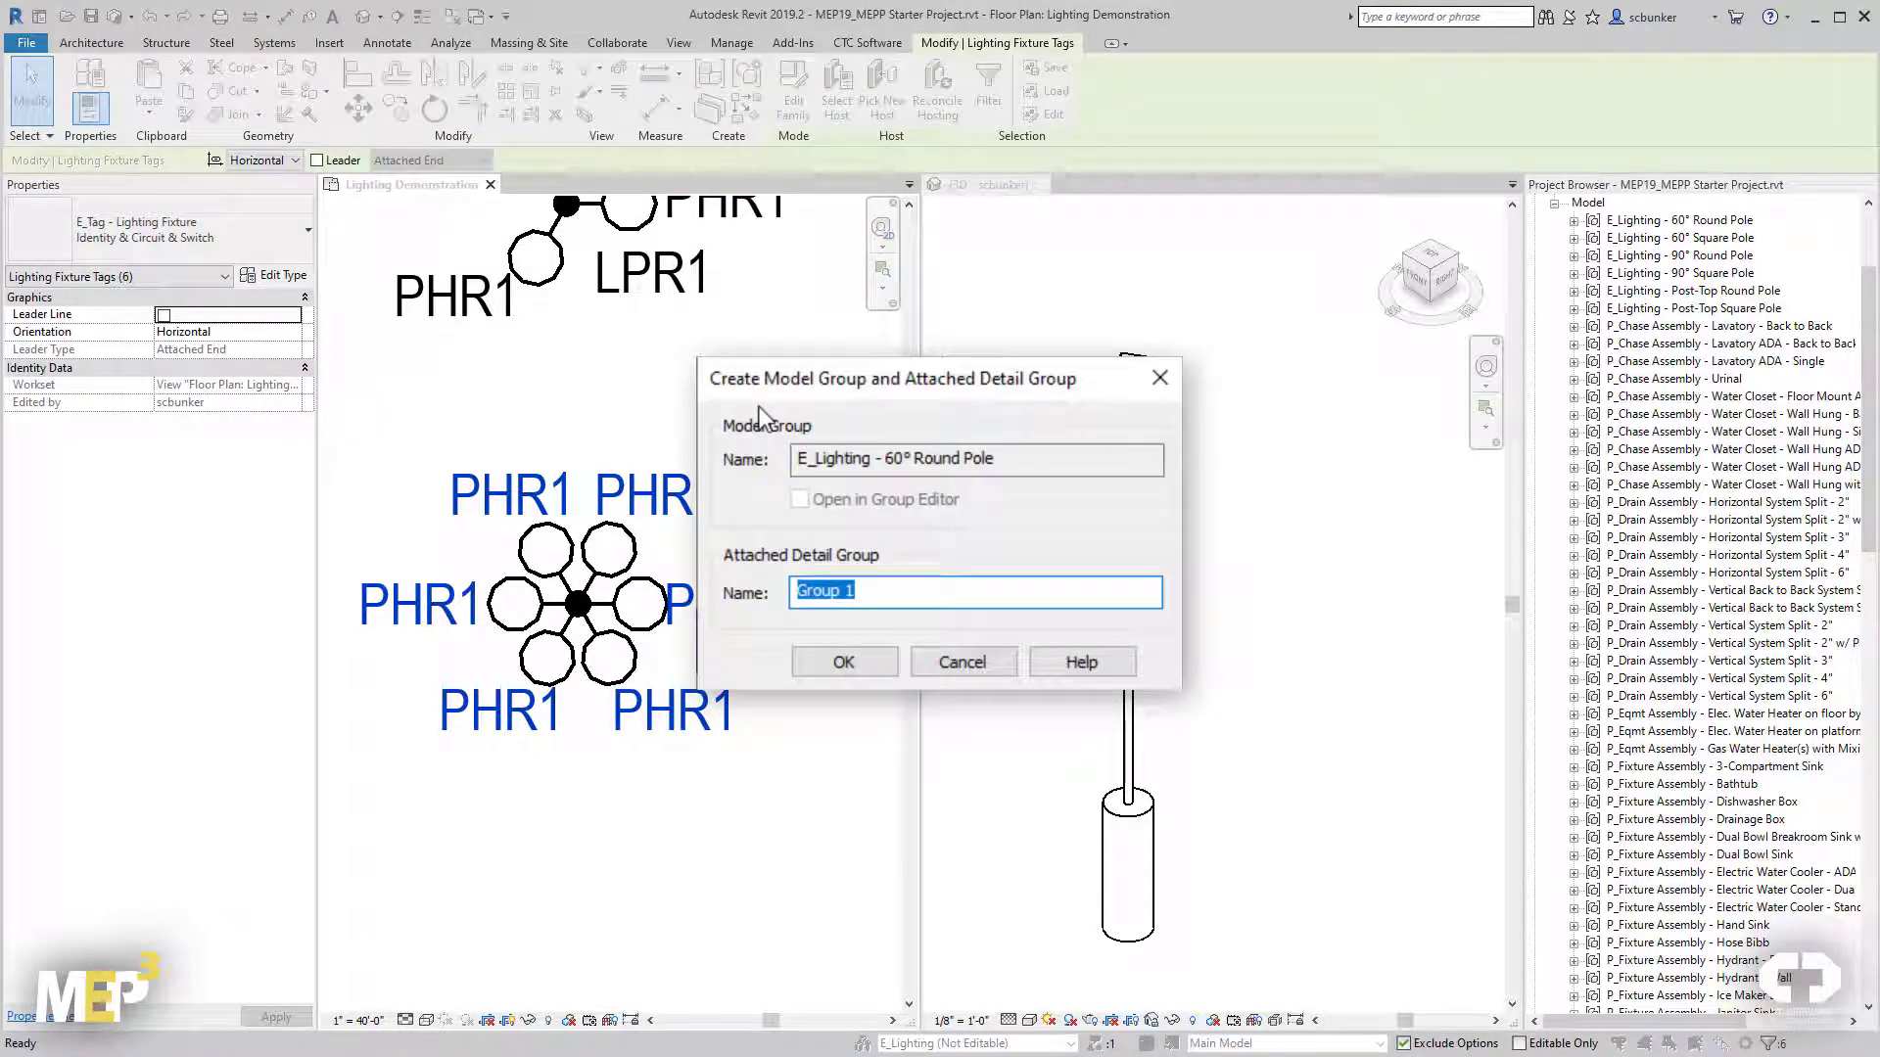
pyautogui.write('Demonstra')
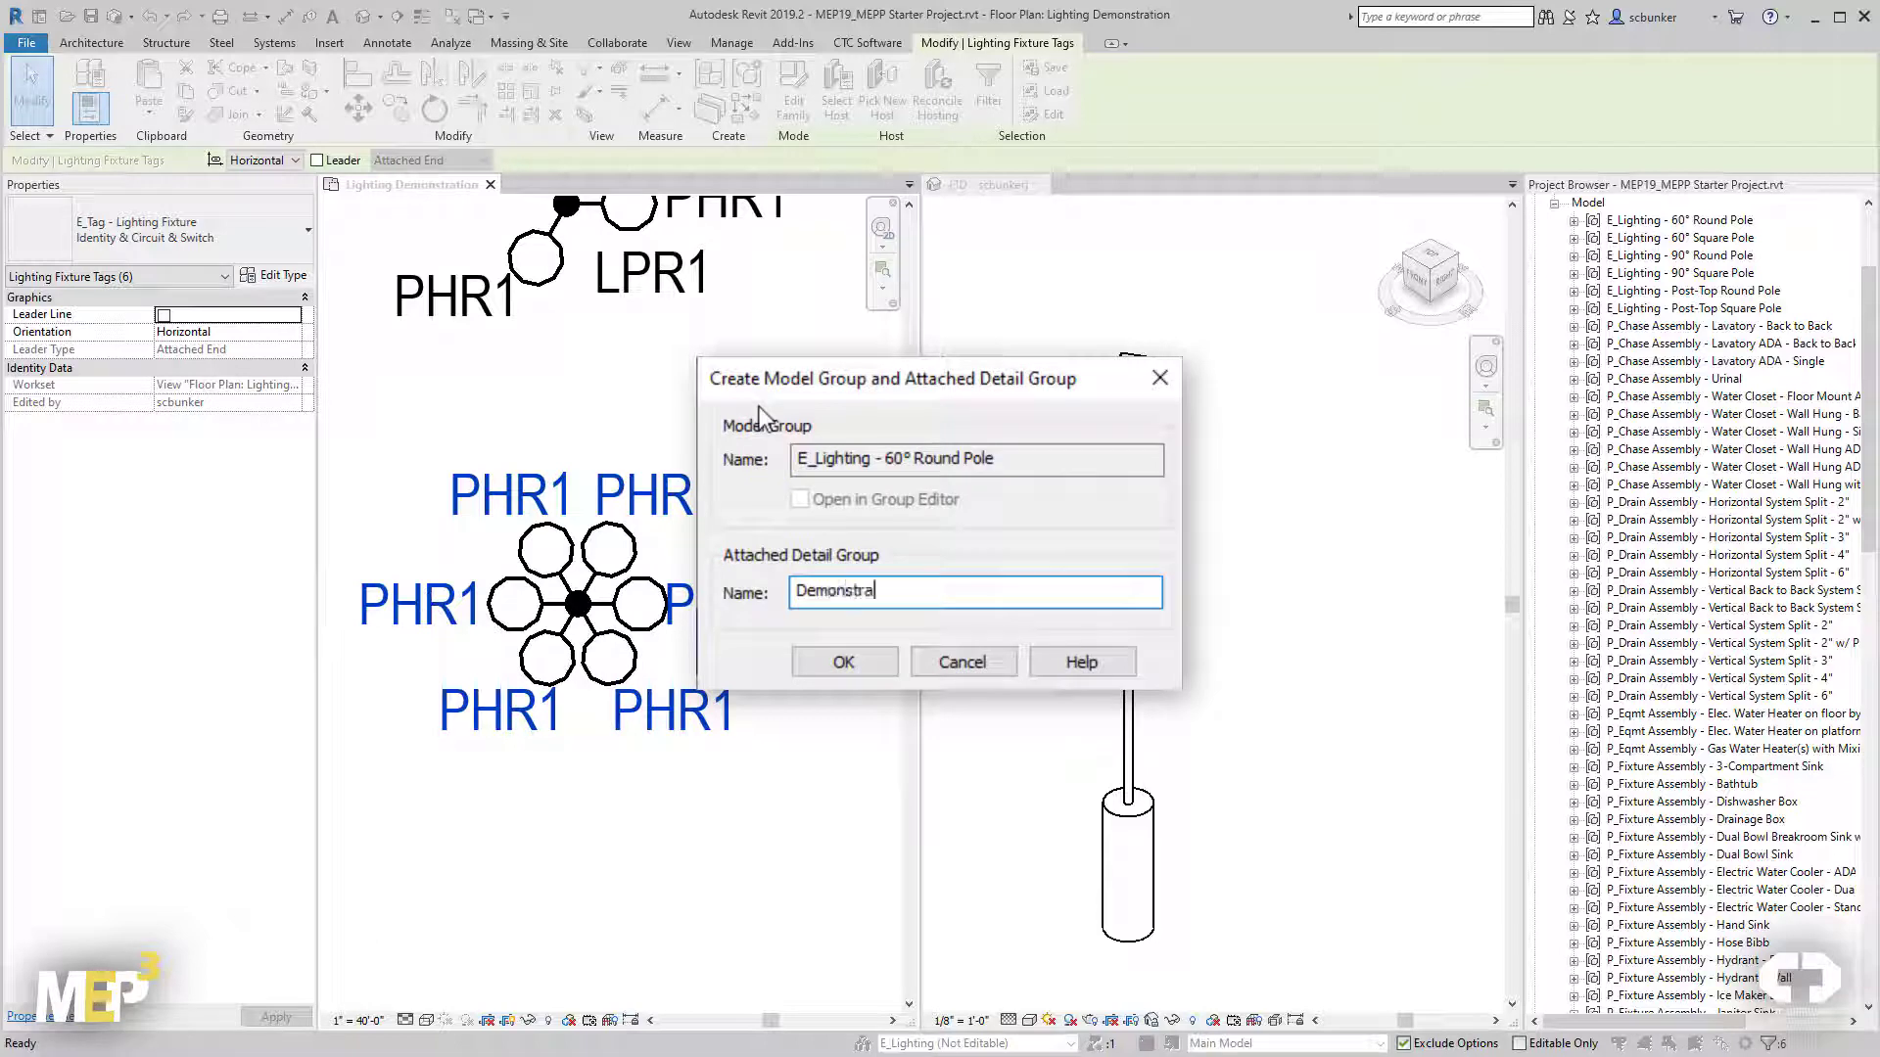
pyautogui.write('tion')
pyautogui.click(848, 664)
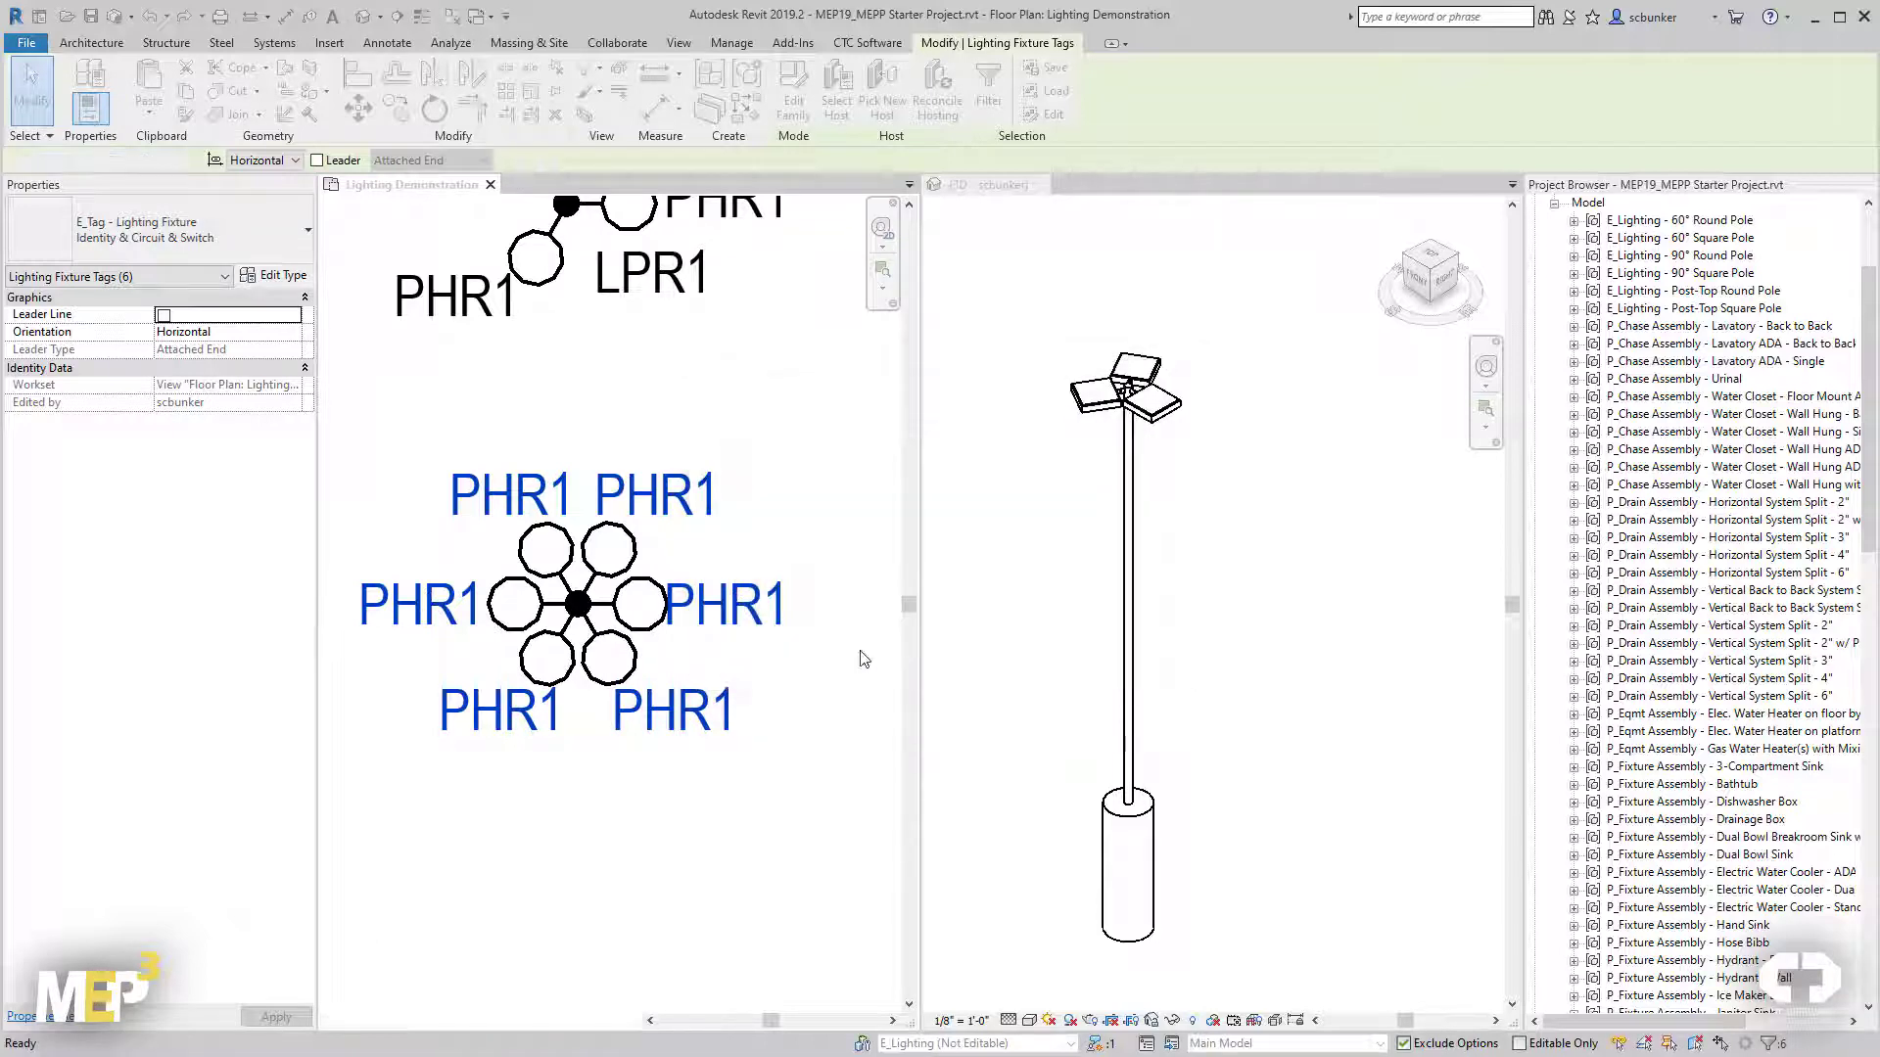
pyautogui.click(838, 695)
pyautogui.click(1574, 221)
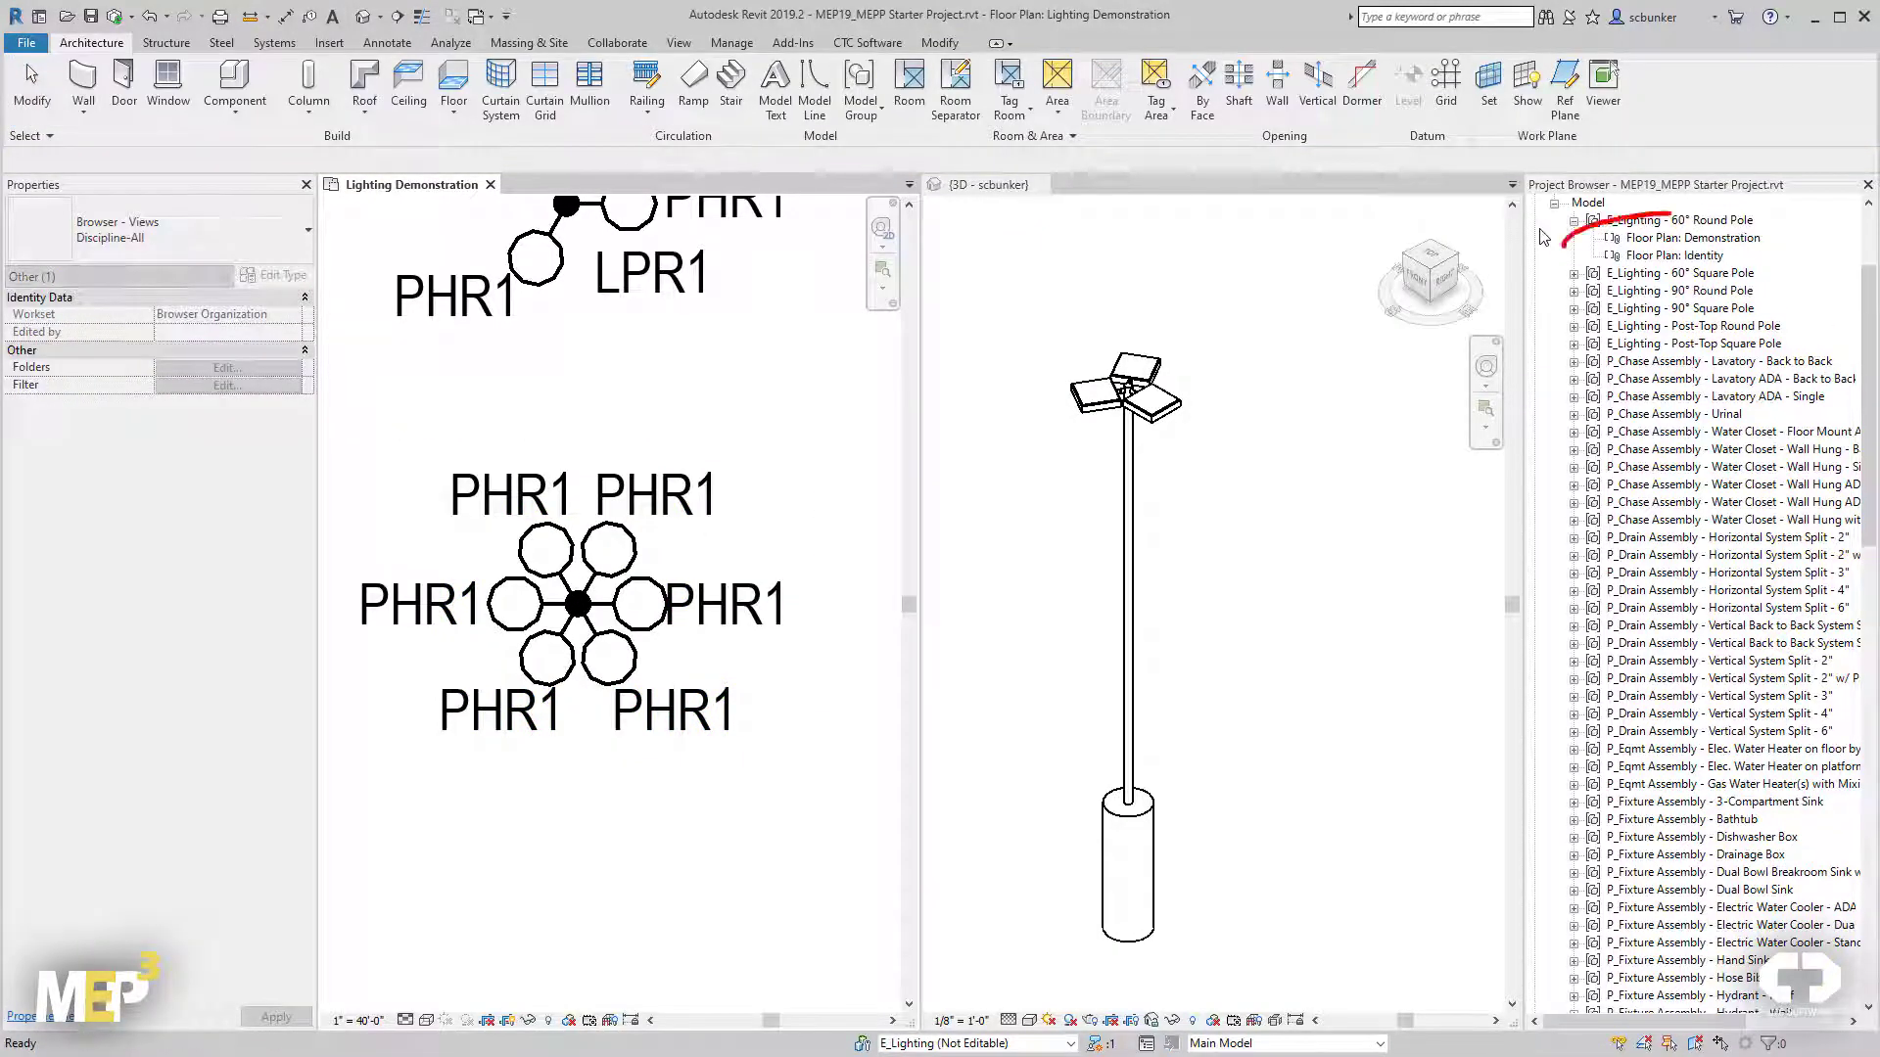
# Place one more E_Lighting - 60° Round Pole model group below the pole with six tagged heads.
pyautogui.moveTo(647, 881); pyautogui.dragTo(722, 620, button='middle')
pyautogui.press('Return')
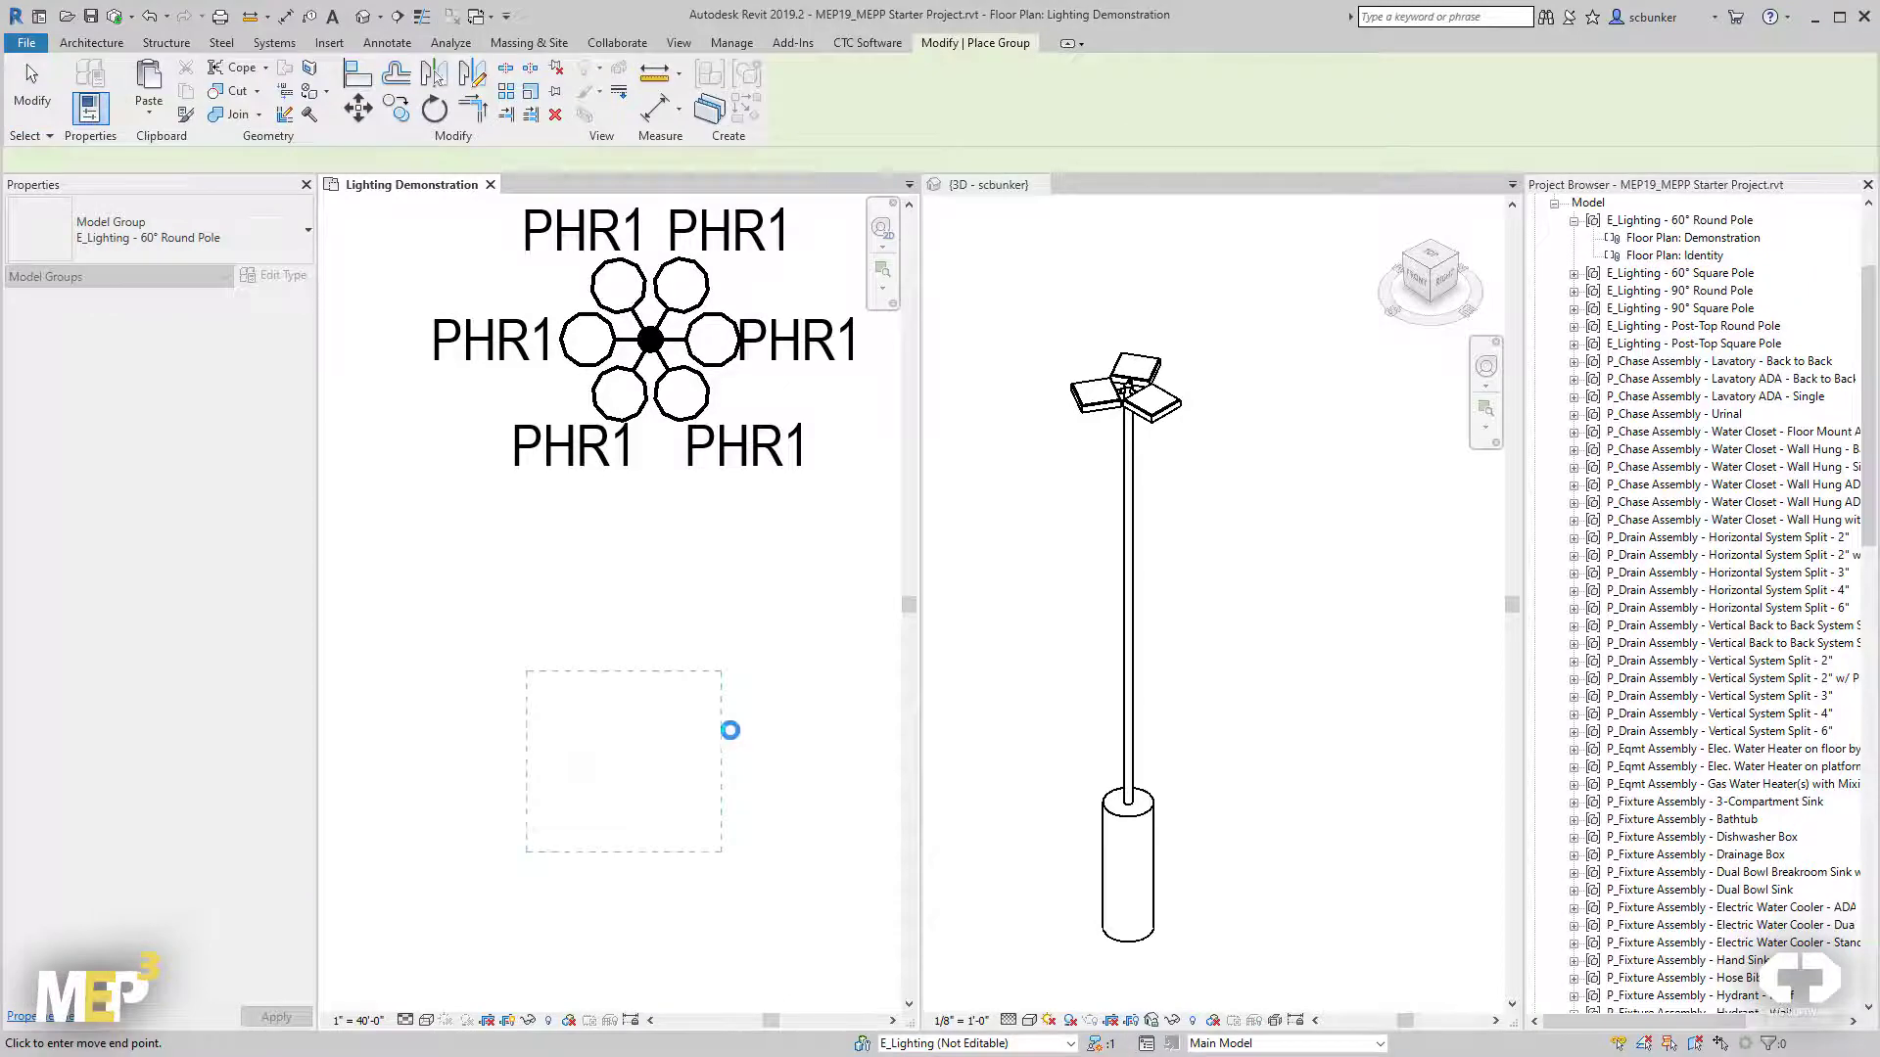
pyautogui.click(730, 731)
# Add the attached detail group Floor Plan: Demonstration to the untagged 60° round pole group.
pyautogui.click(919, 102)
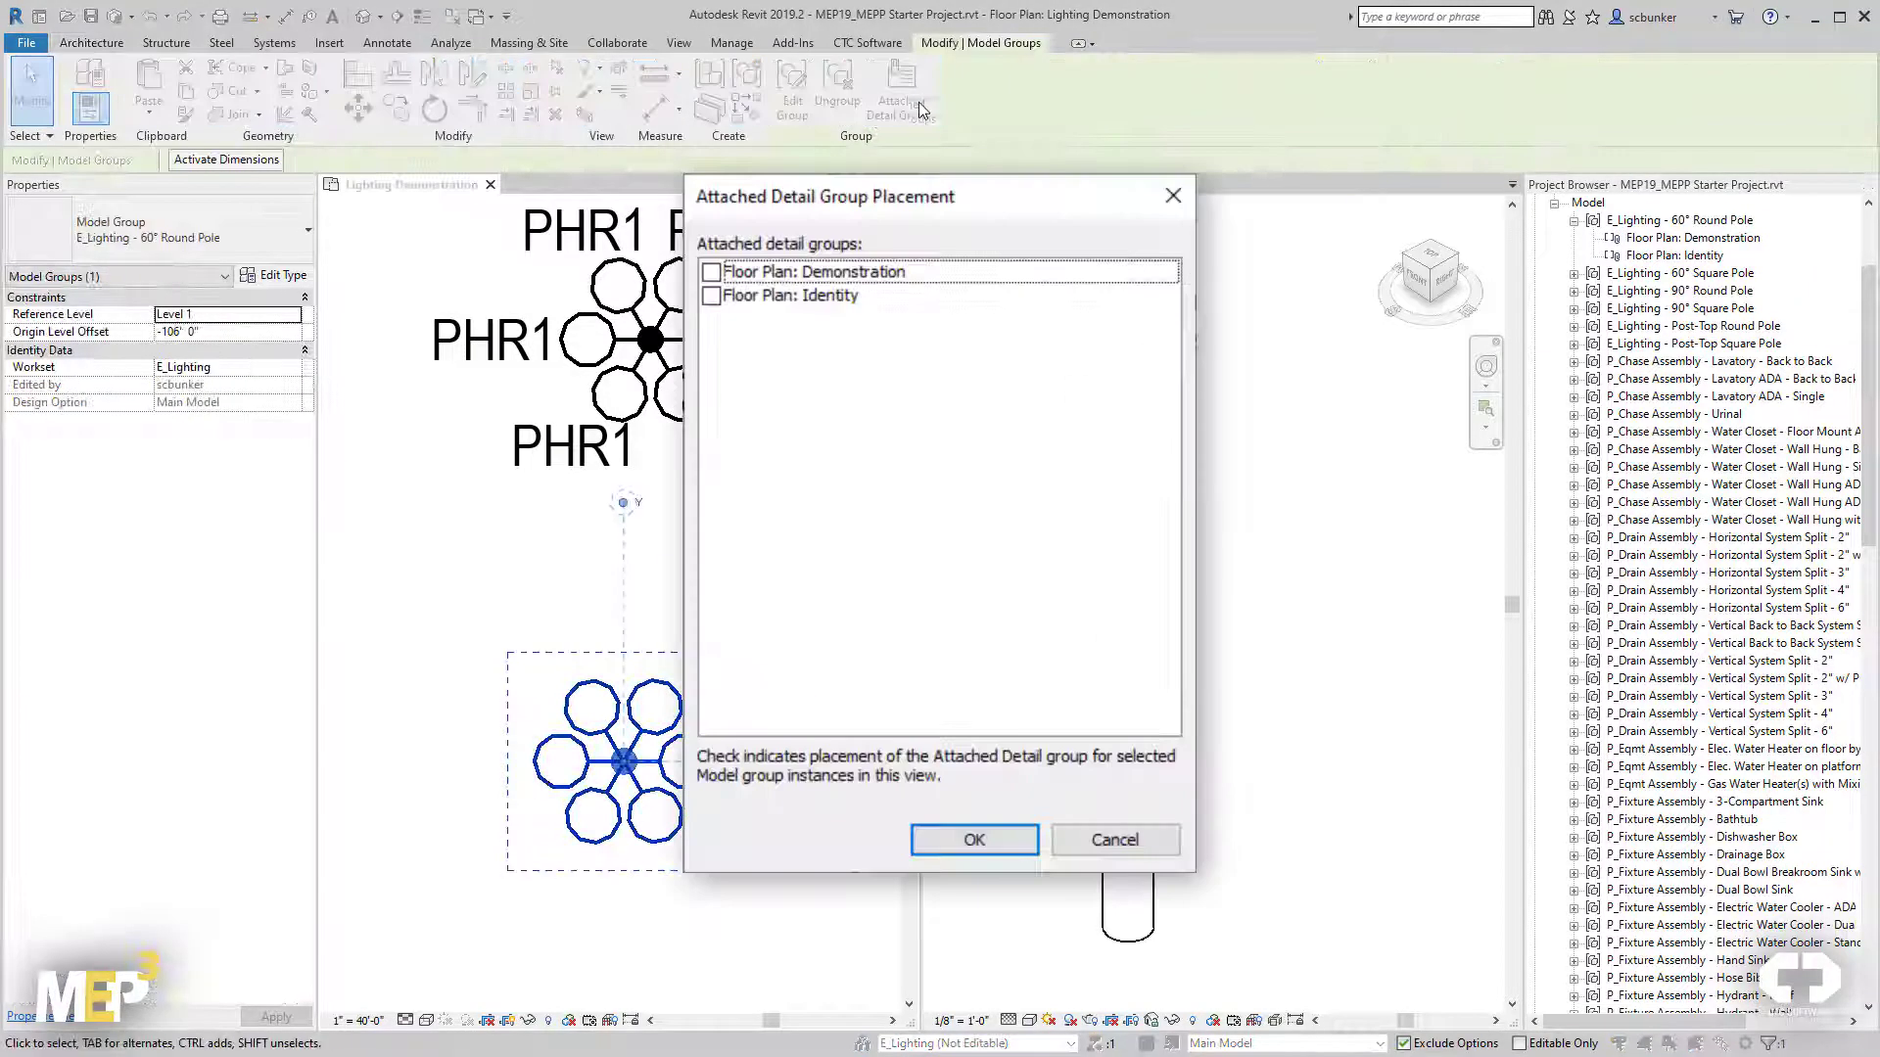
pyautogui.click(935, 839)
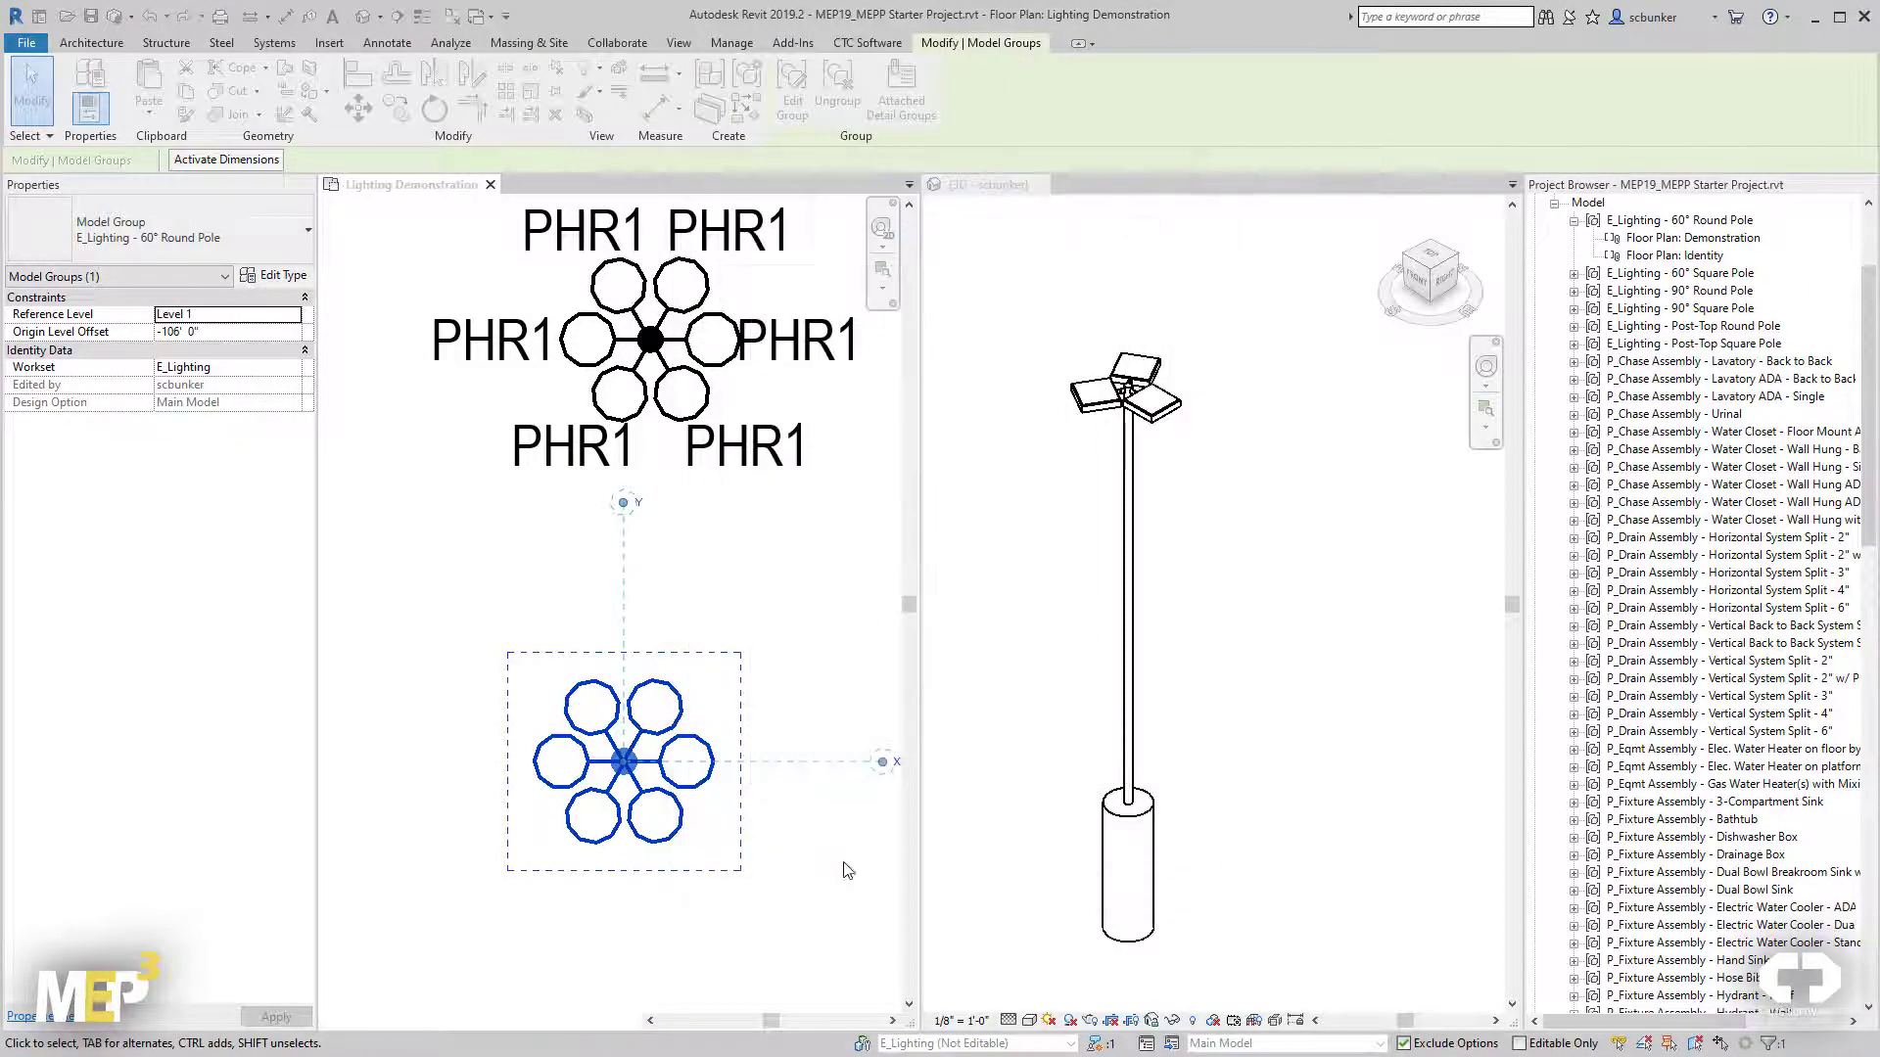
pyautogui.click(835, 908)
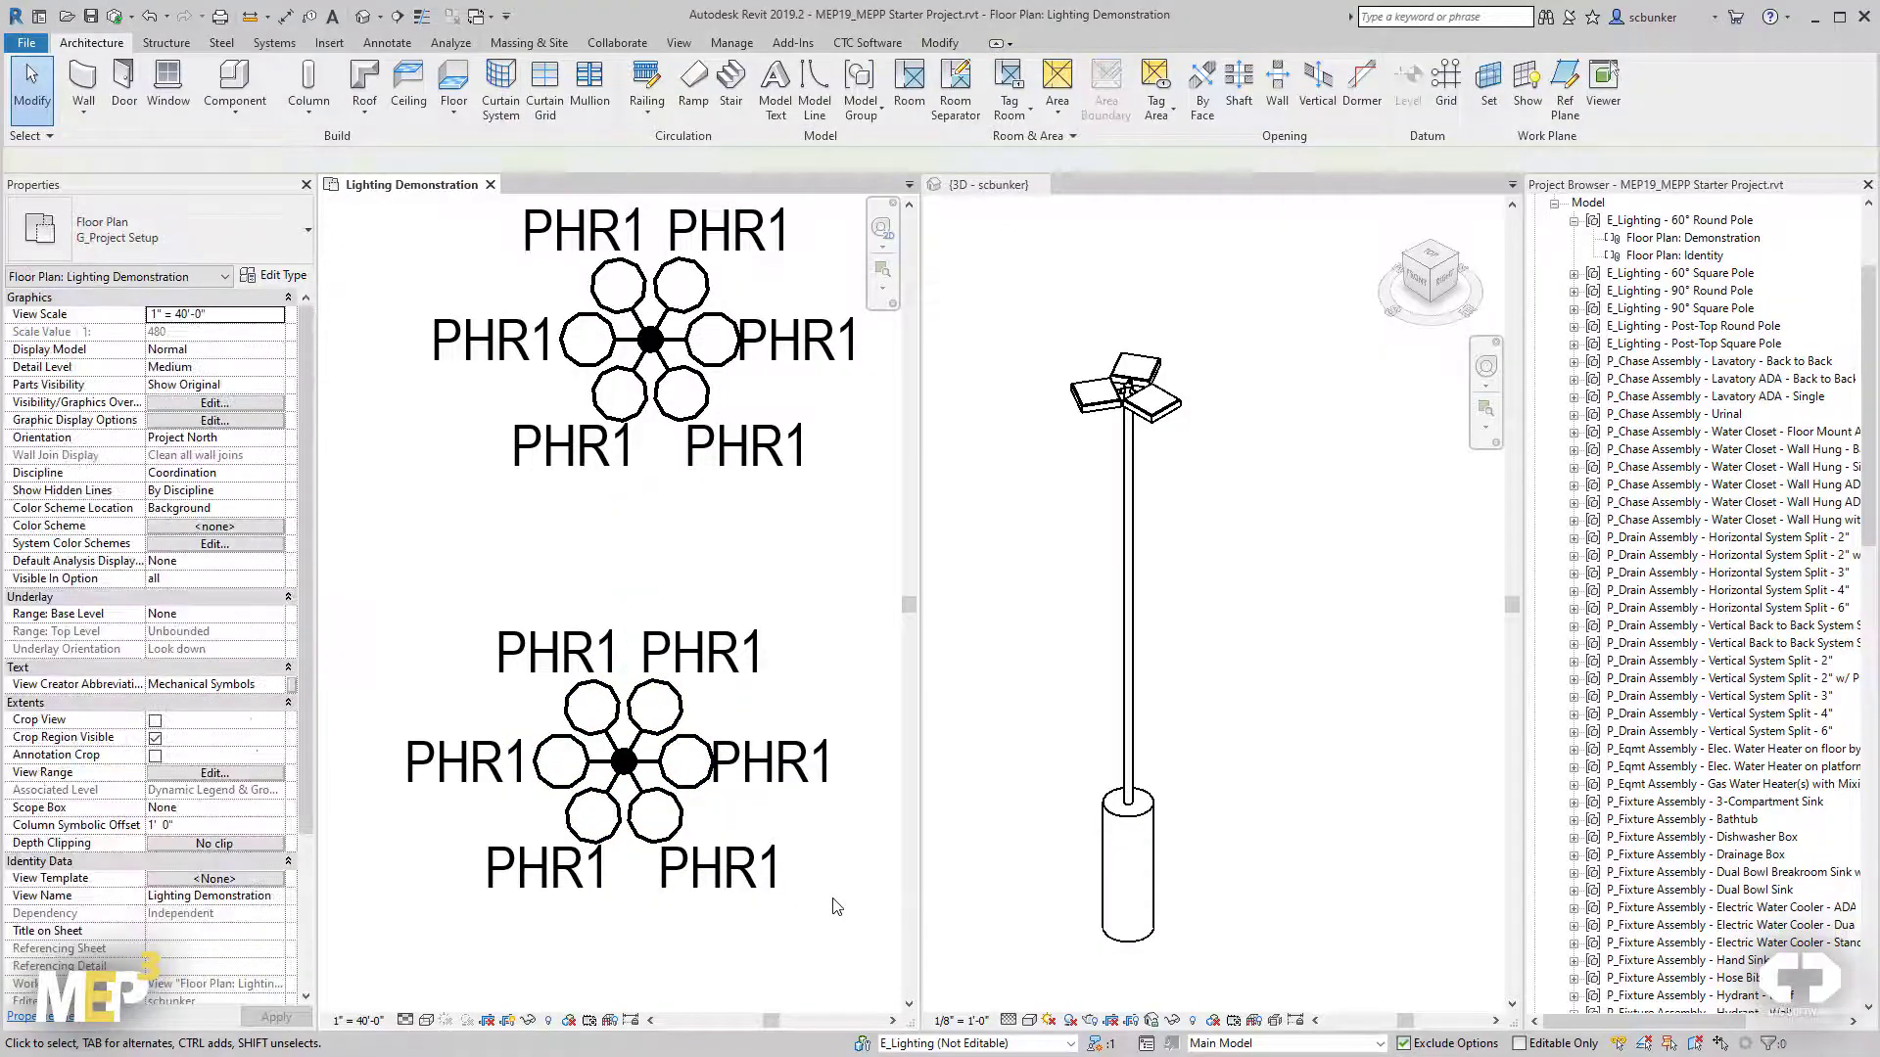